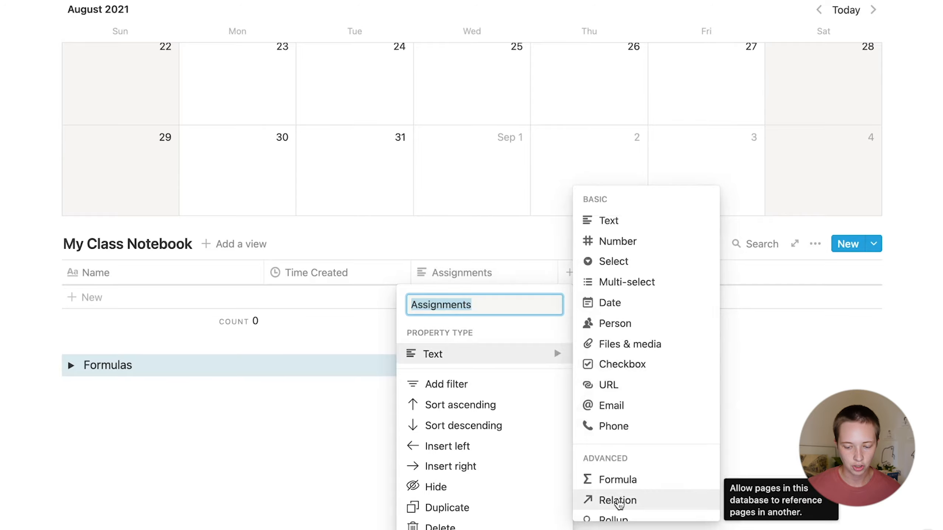
Make the Assignments property of My Class Notebook a relation to the My Class Calendar database.
click(613, 250)
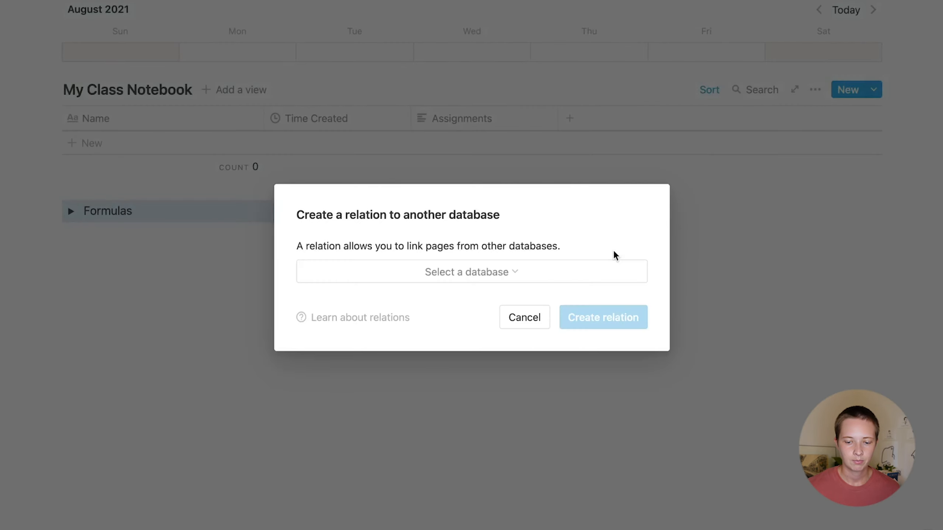
click(542, 271)
text(My )
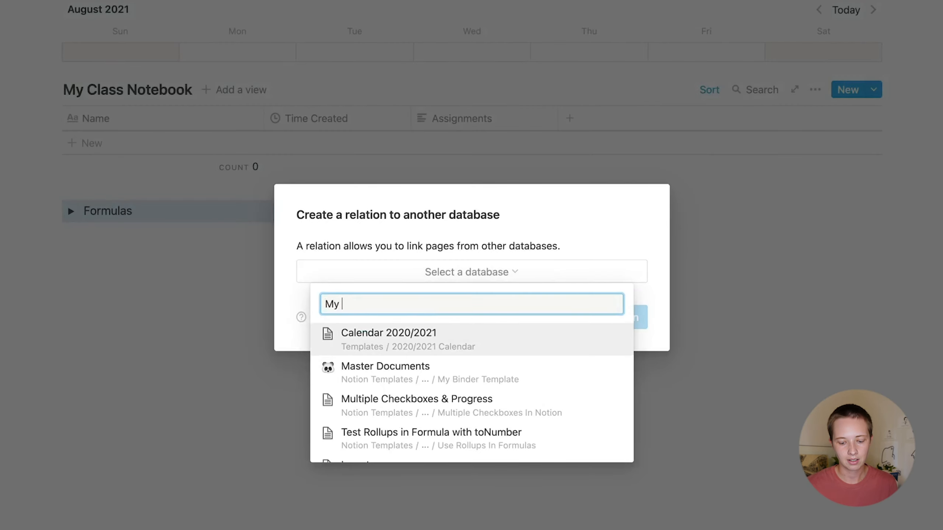
text(Class Calendar)
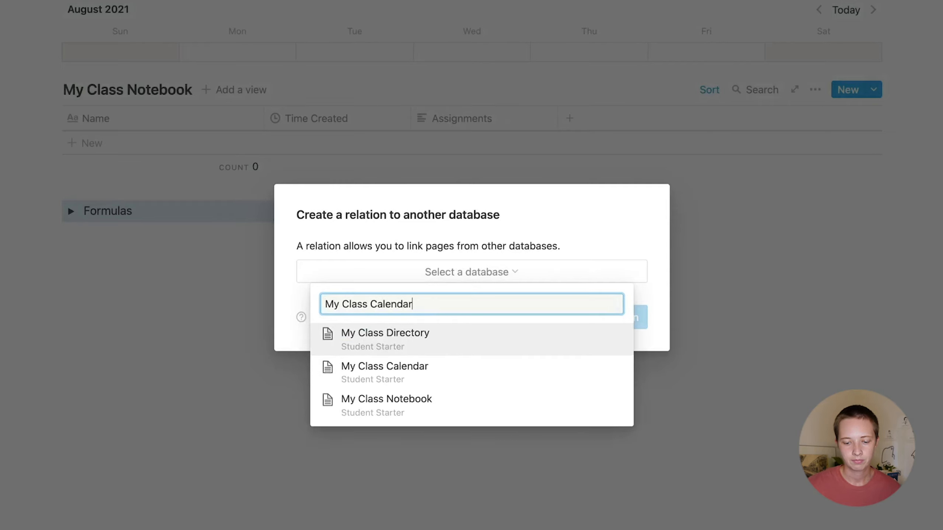
key(Return)
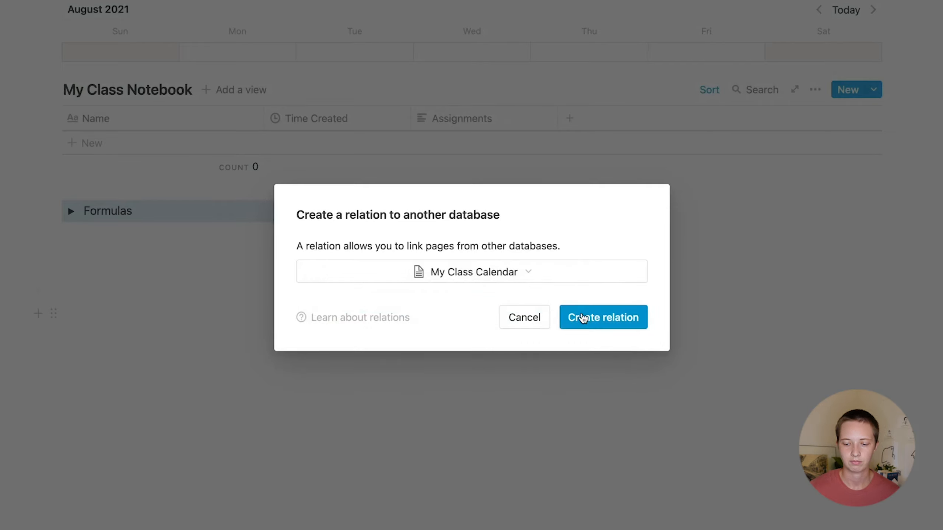
click(583, 318)
Add a property named Class to My Class Notebook and make it a relation to the My Class Directory database.
scroll(581, 312, up, 5)
click(599, 293)
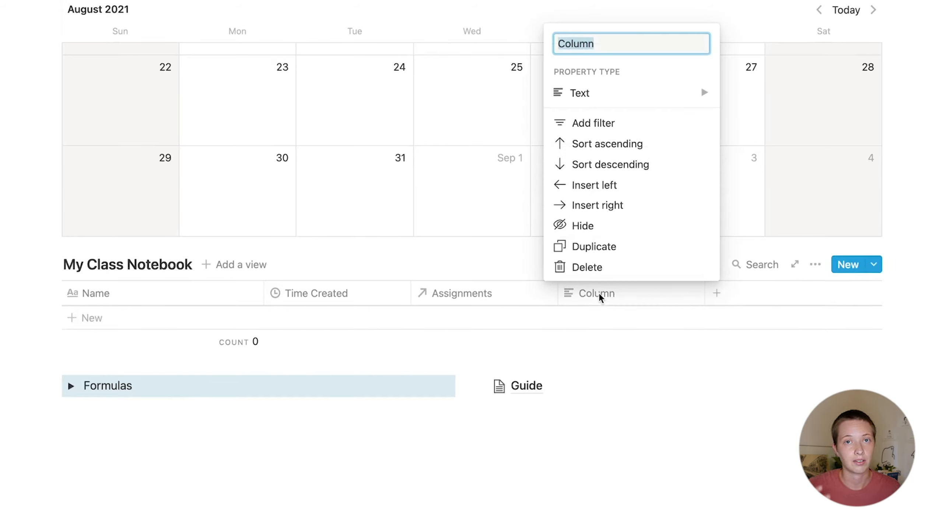
text(Class)
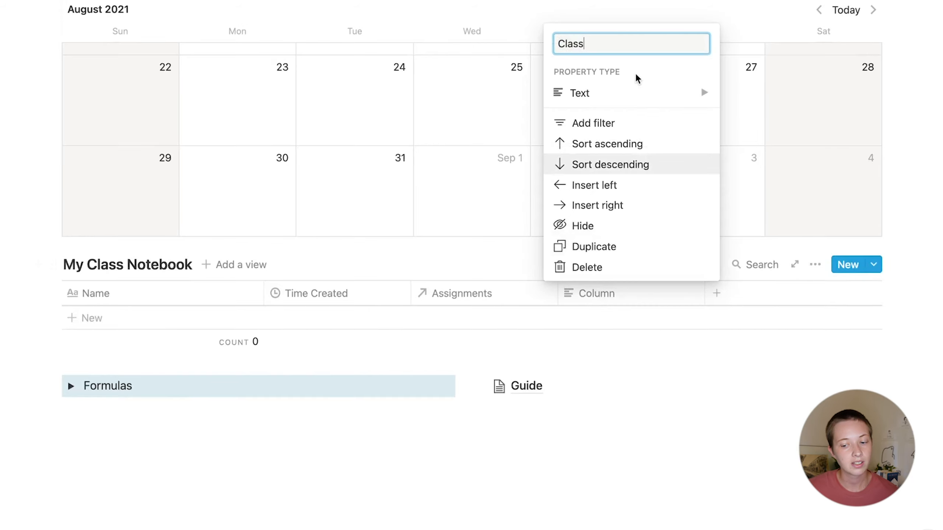
mouse_move(638, 93)
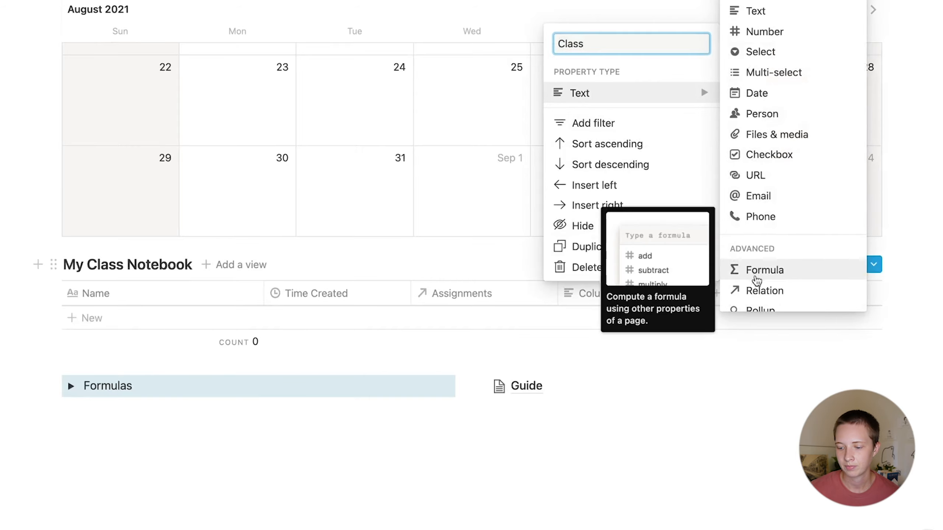
click(756, 293)
click(571, 272)
text(My Class D)
key(Return)
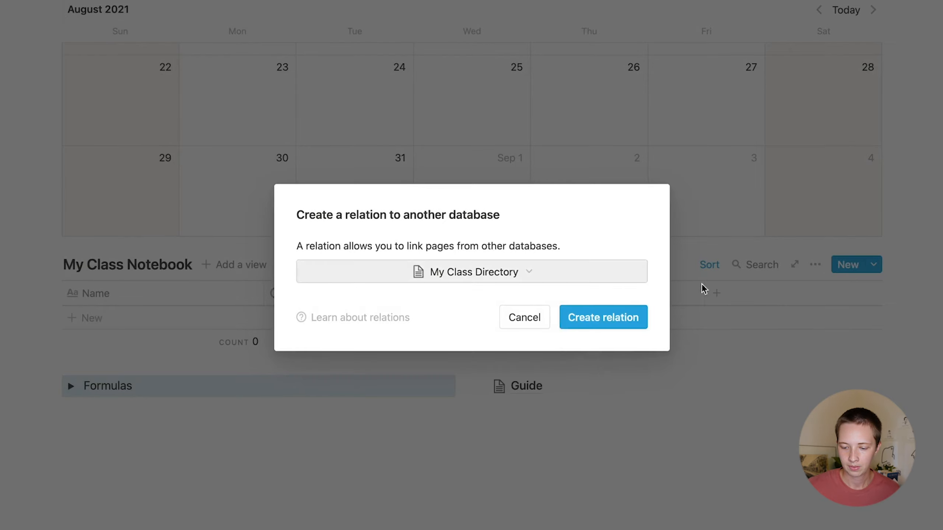
click(626, 317)
Add a new item on August 3, 2021 in My Class Calendar.
scroll(625, 315, up, 8)
right_click(625, 315)
click(315, 201)
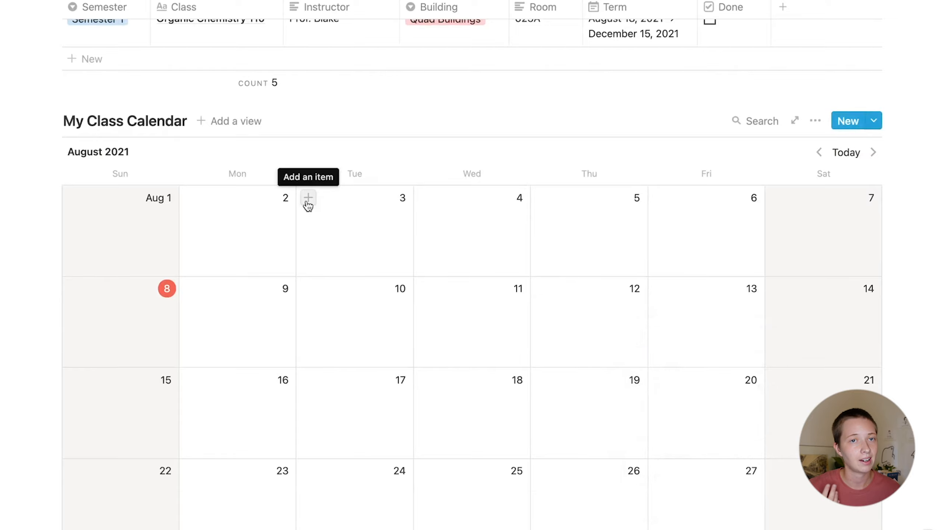
click(308, 198)
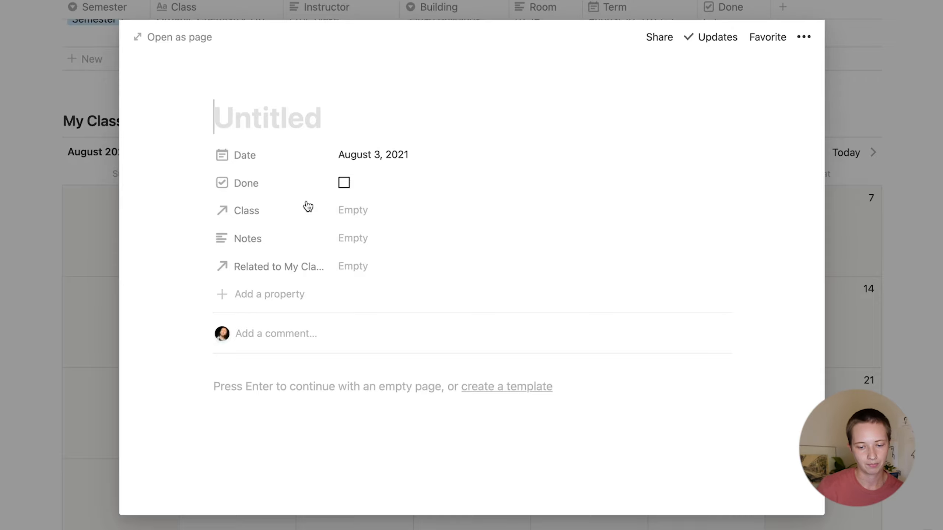
Delete the Notes text property from the calendar item and rename its relation to My Class Notebook as Notes.
click(280, 234)
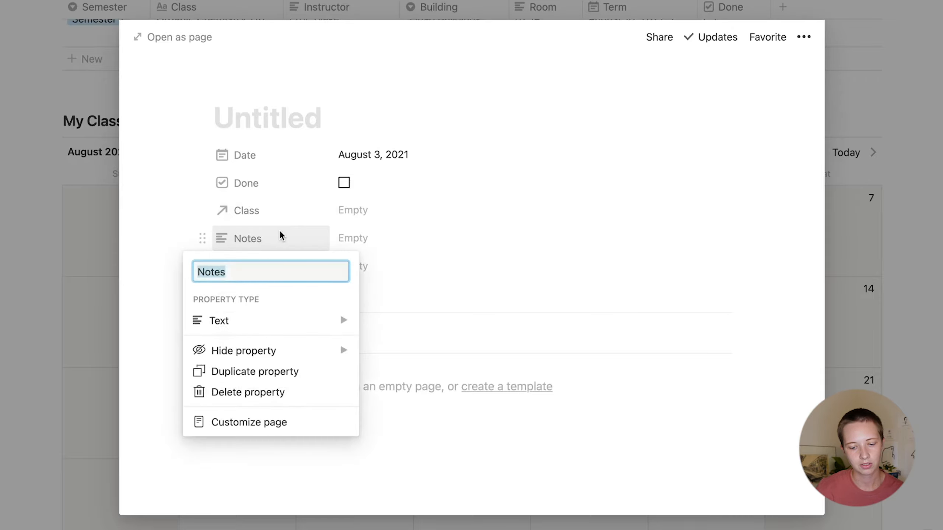
click(252, 395)
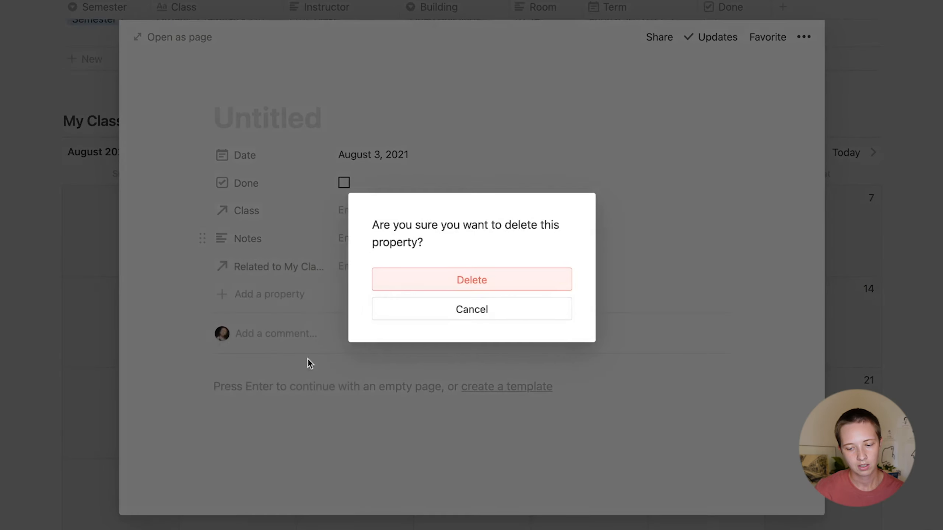
click(441, 289)
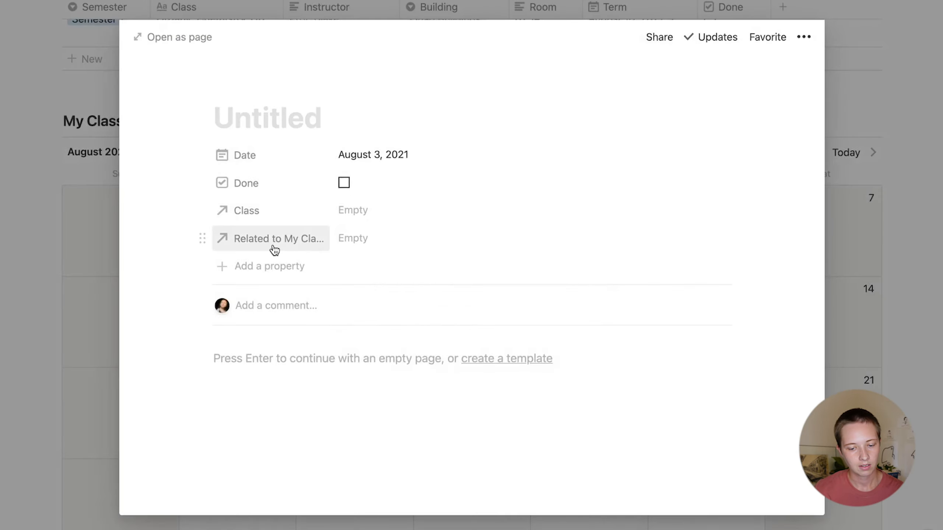
click(273, 242)
key(Right)
key(super+a)
text(Notes)
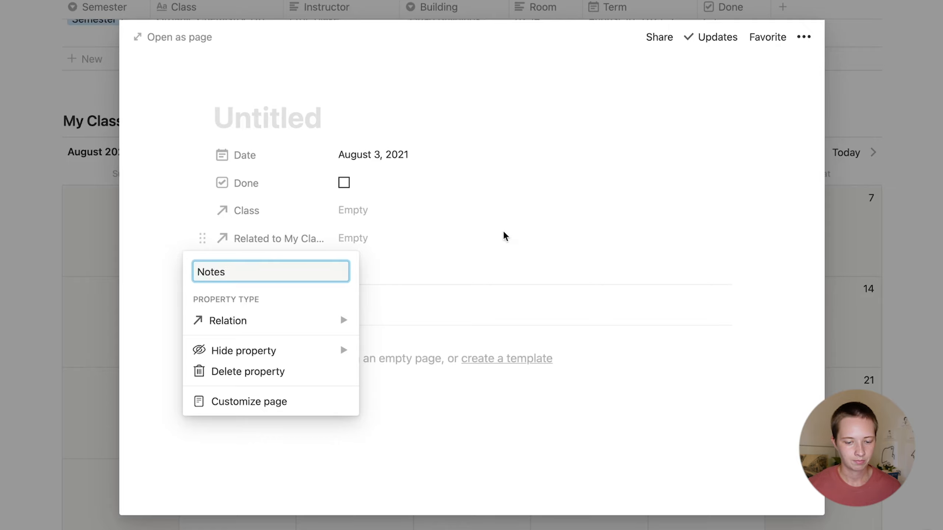
key(Return)
Create and link a page named New Note through the calendar item's Notes relation, and close the item.
click(366, 241)
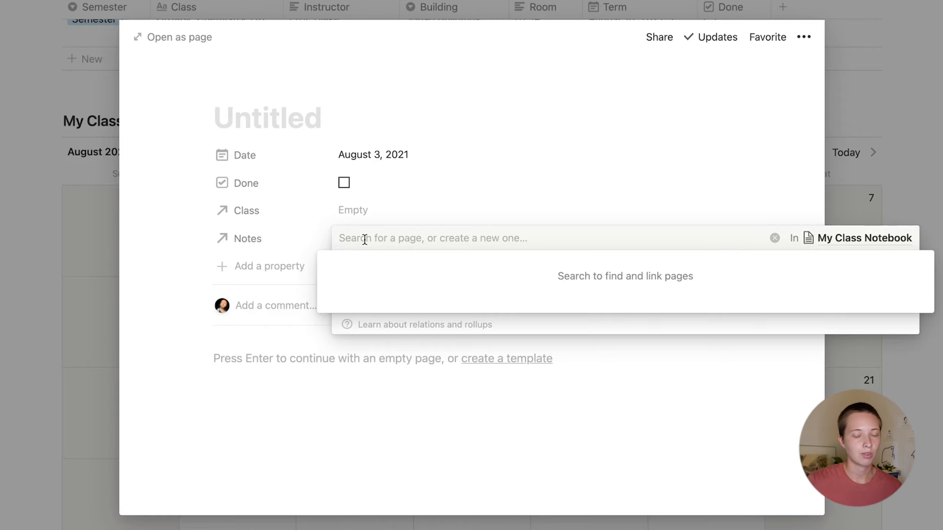
text(New Note)
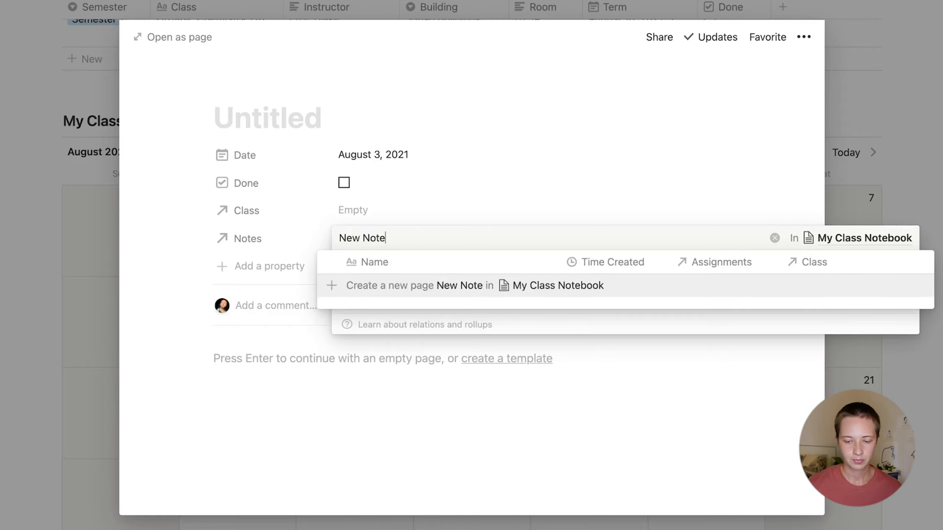
key(Return)
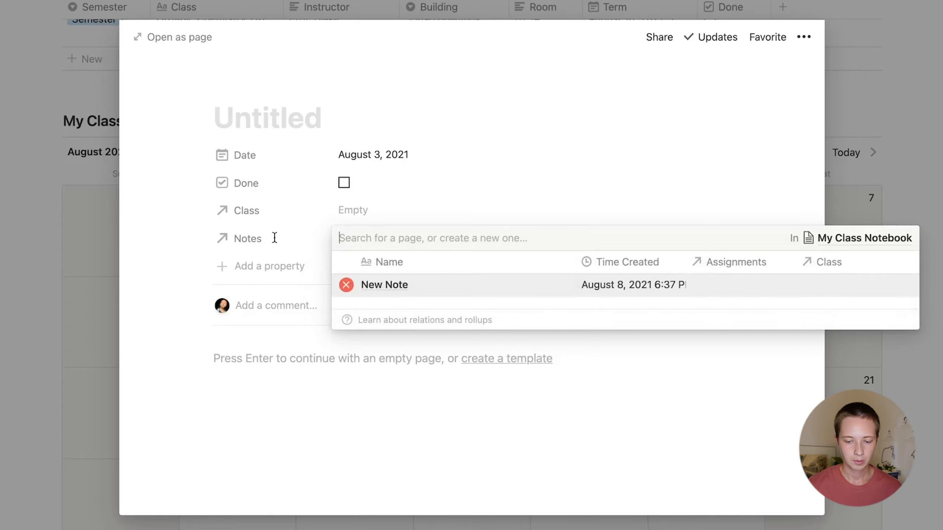
click(175, 231)
click(99, 223)
Open the calendar item linked to New Note in My Class Notebook and name it Assignment A.
scroll(99, 223, down, 15)
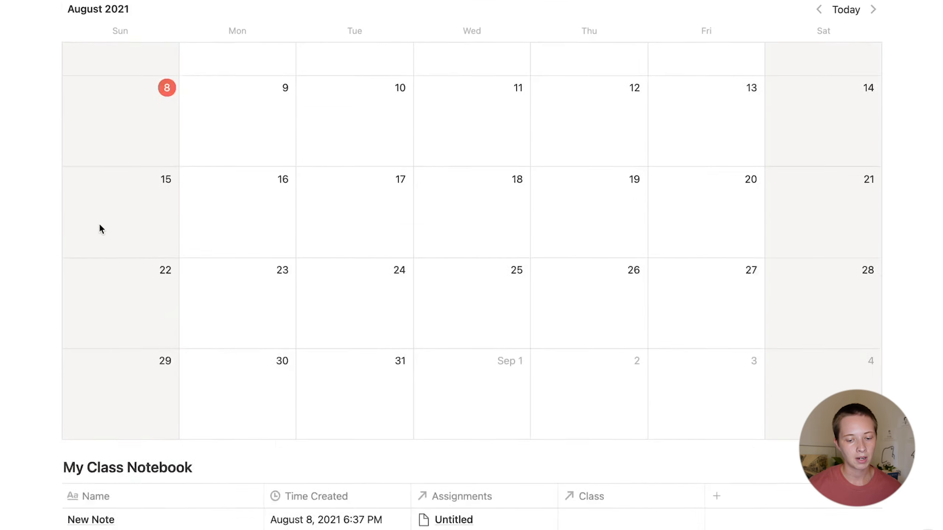
scroll(99, 220, up, 1)
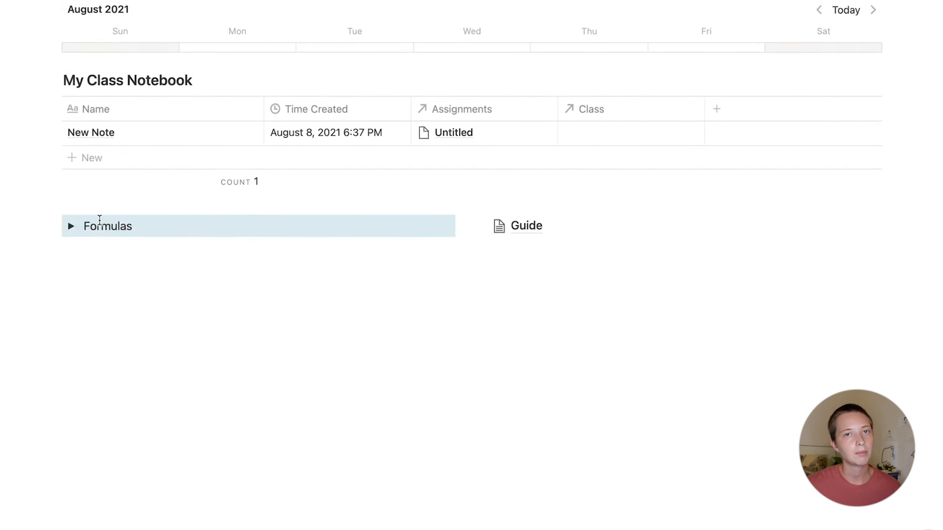
scroll(99, 220, up, 8)
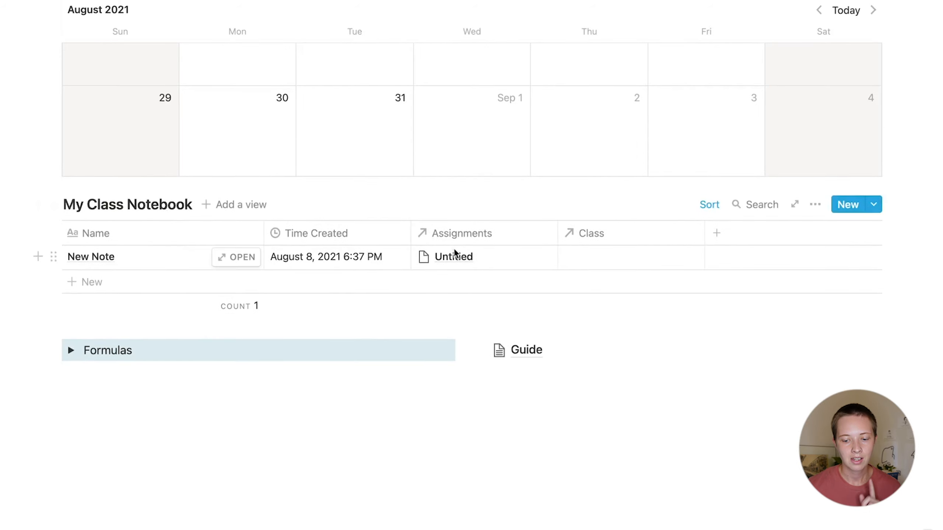
click(456, 260)
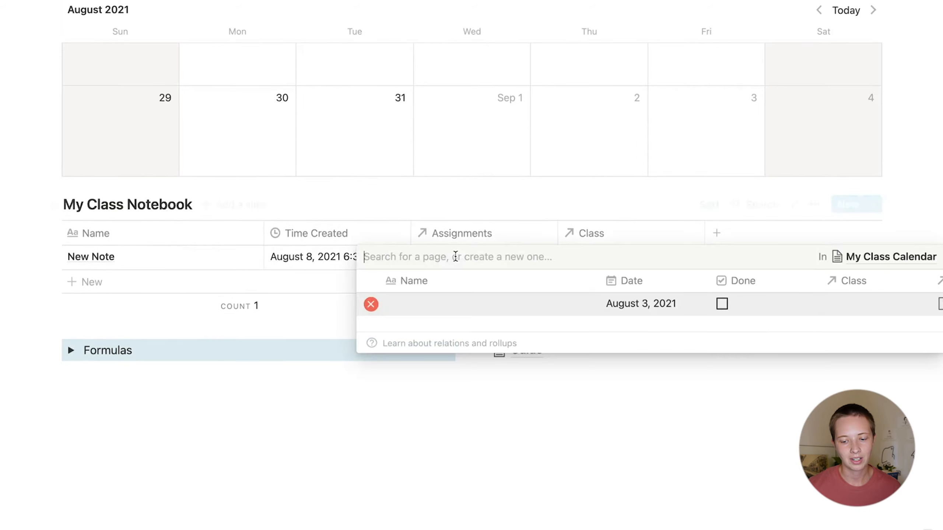
click(429, 309)
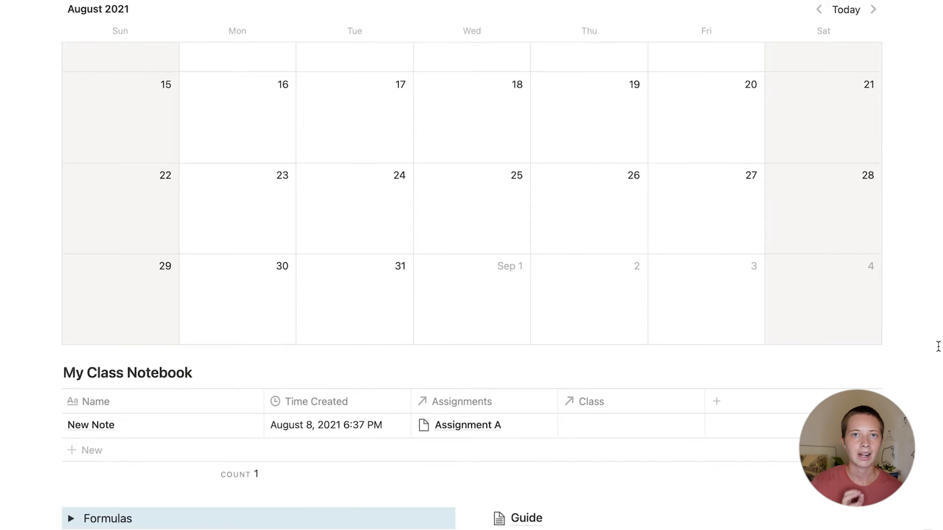
Open the Biology 120 page in My Class Directory and rename its relation to My Class Calendar as Assignments.
scroll(938, 346, up, 15)
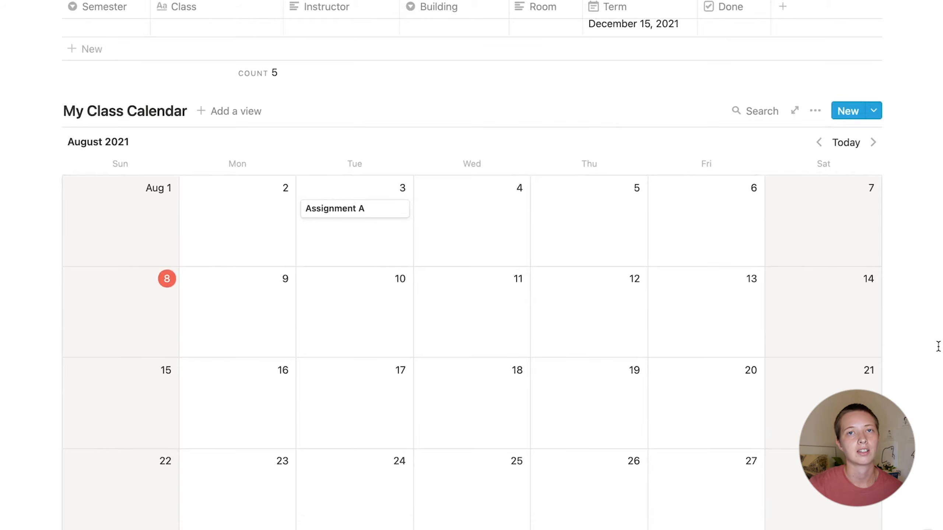
scroll(938, 346, up, 18)
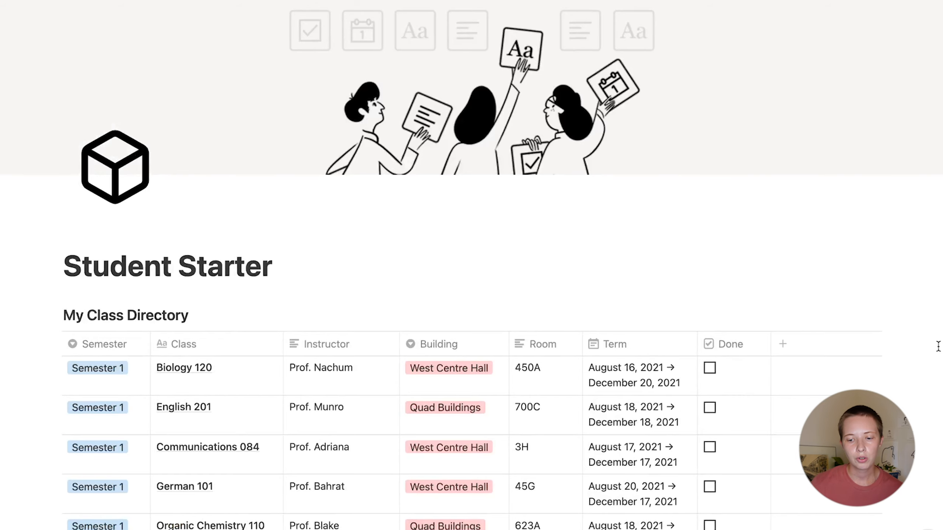
scroll(939, 346, down, 6)
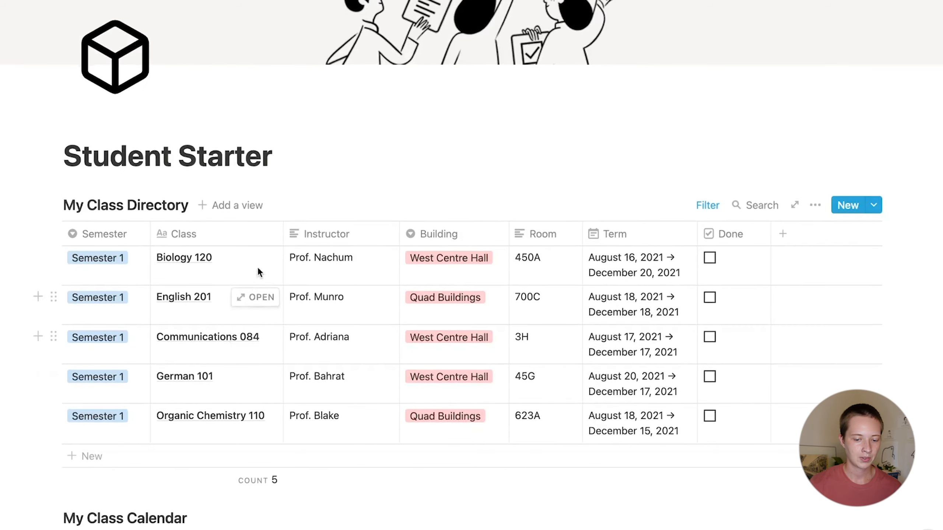
click(243, 258)
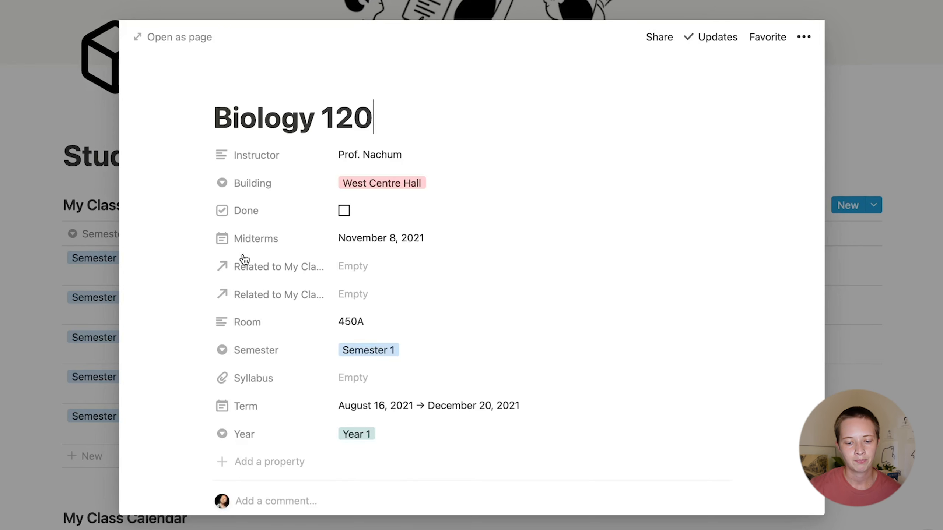
scroll(243, 259, down, 2)
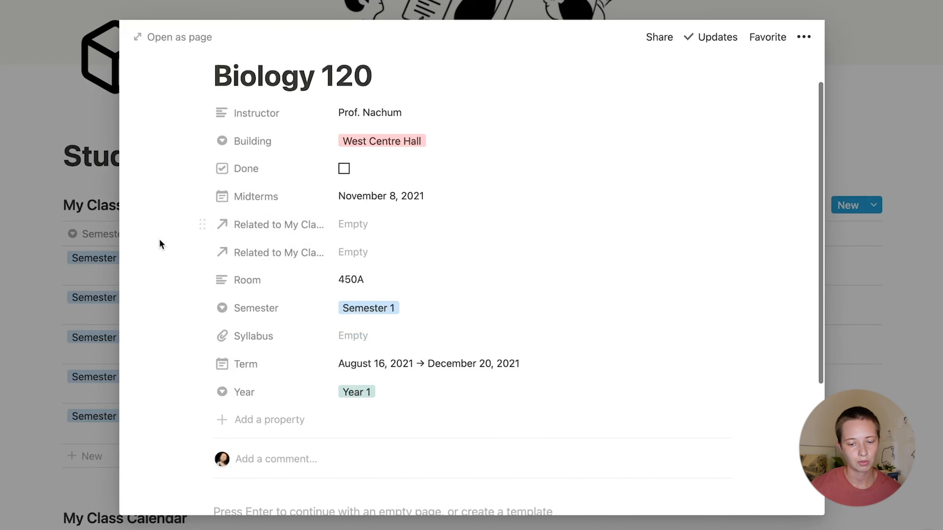
click(273, 226)
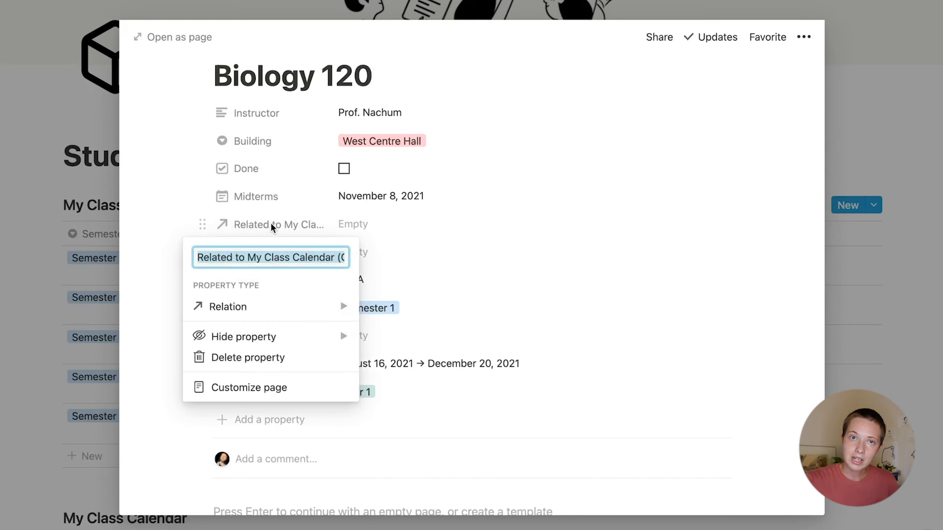
text(Assignments)
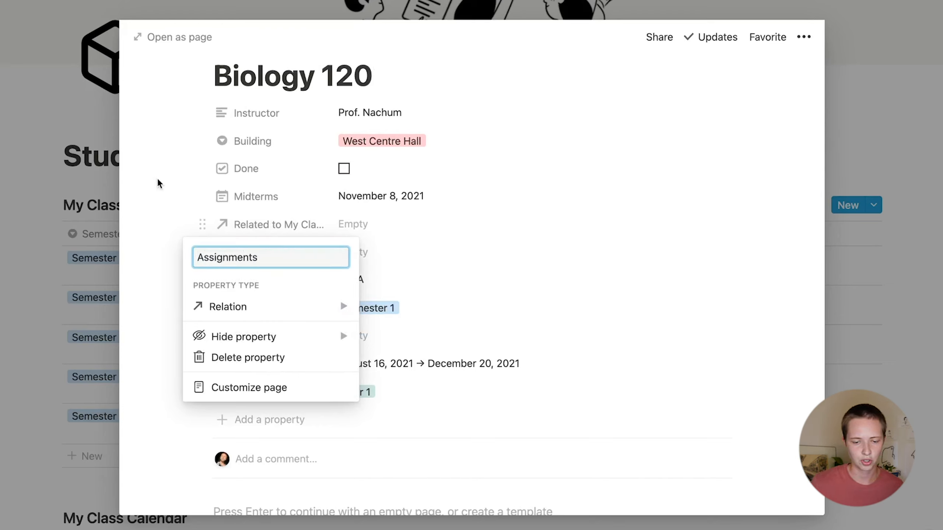
key(Return)
Rename the Biology 120 page's relation to My Class Notebook as Notes and close the page.
click(272, 252)
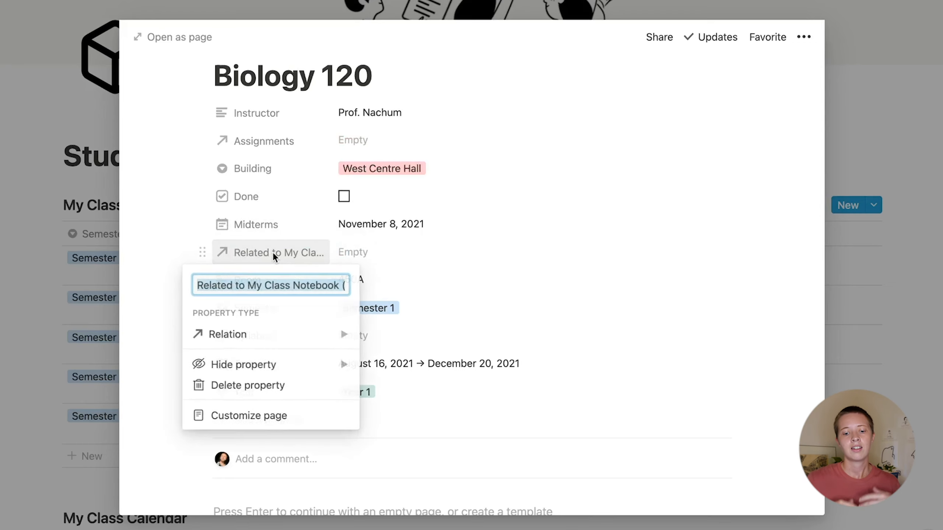
text(Notes)
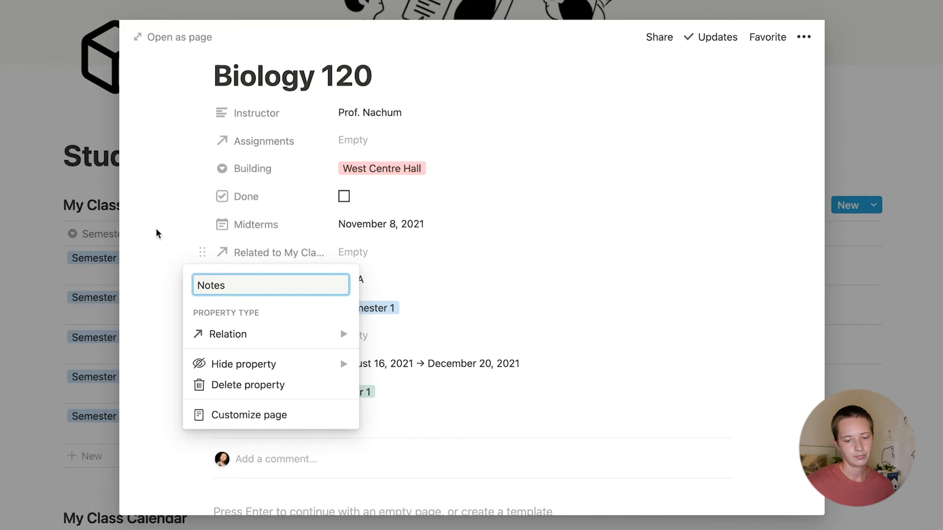
key(Return)
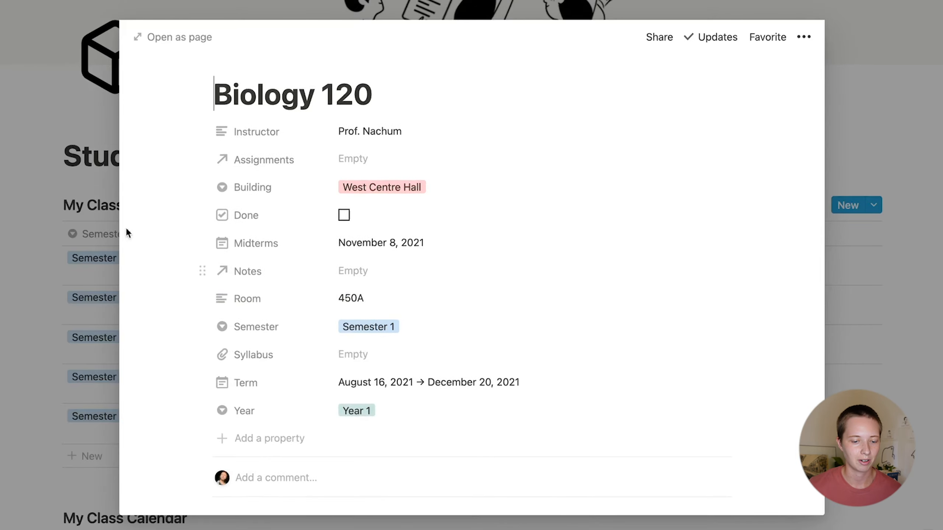
click(105, 230)
Delete the Assignment A item from August 3 in My Class Calendar and return to My Class Directory.
scroll(105, 229, down, 10)
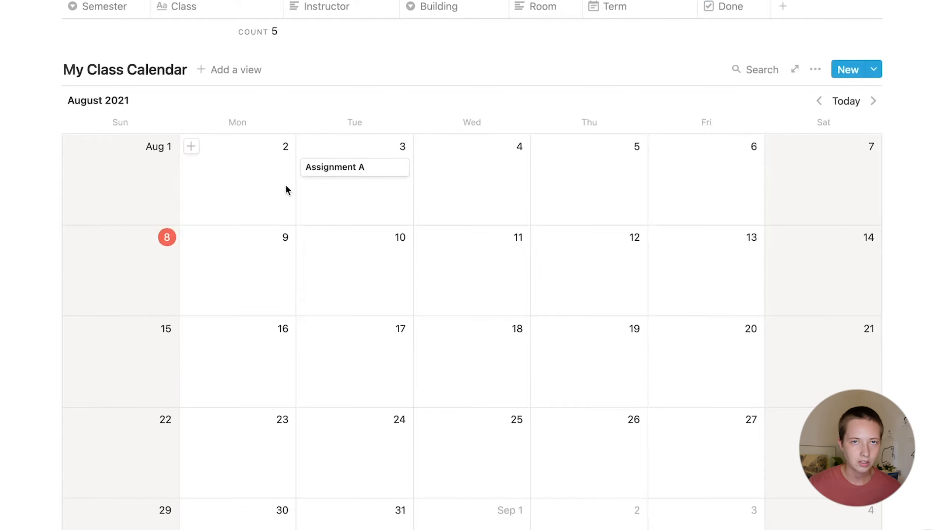
drag(278, 170, 411, 171)
key(BackSpace)
scroll(411, 172, down, 2)
scroll(471, 272, up, 10)
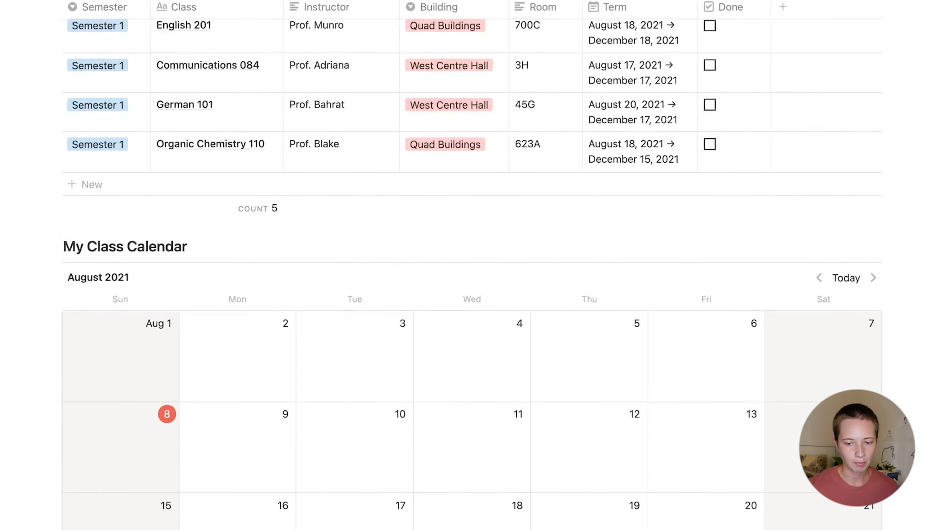
scroll(471, 265, up, 2)
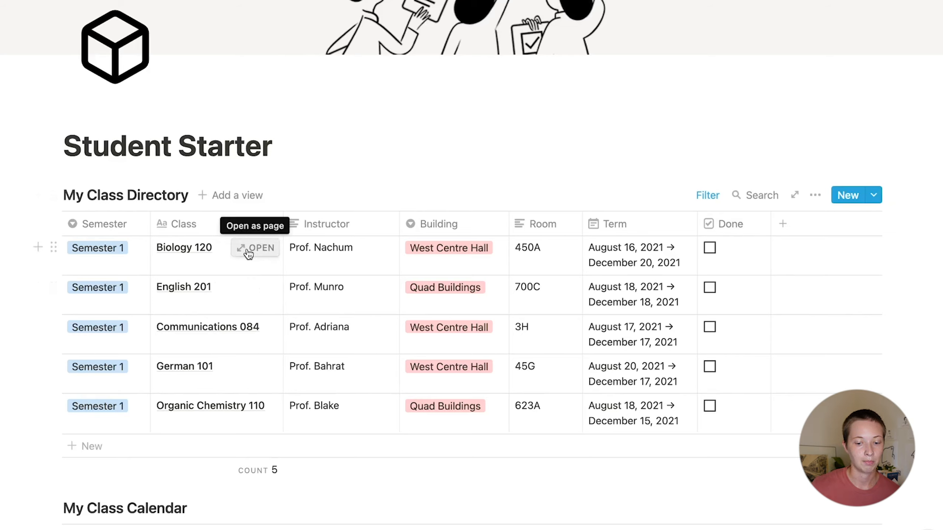
Open the Biology 120 page in My Class Directory, look over its properties and page body, and close it.
click(249, 254)
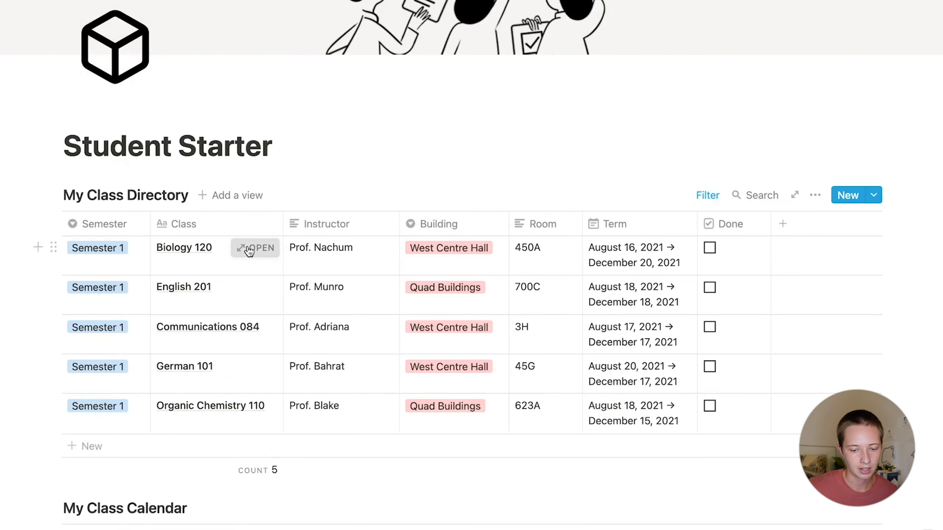
click(248, 251)
scroll(371, 283, down, 5)
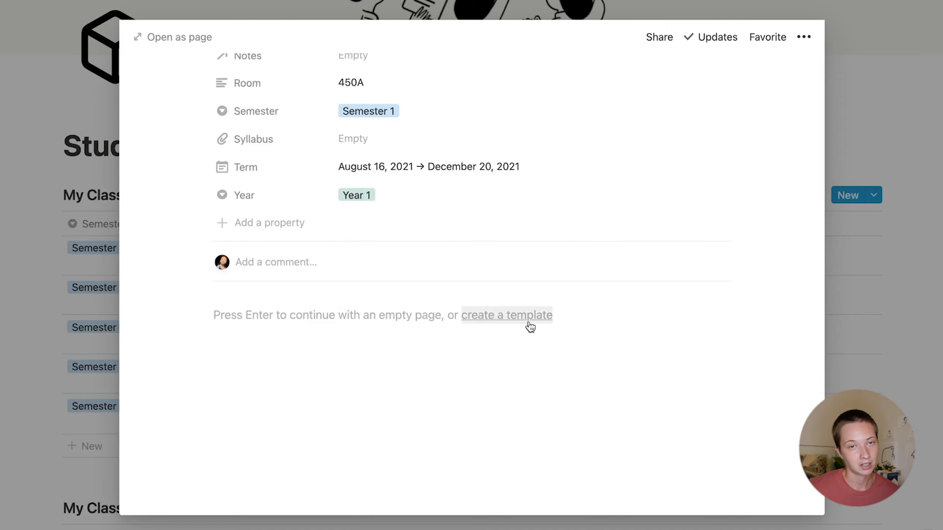
click(837, 303)
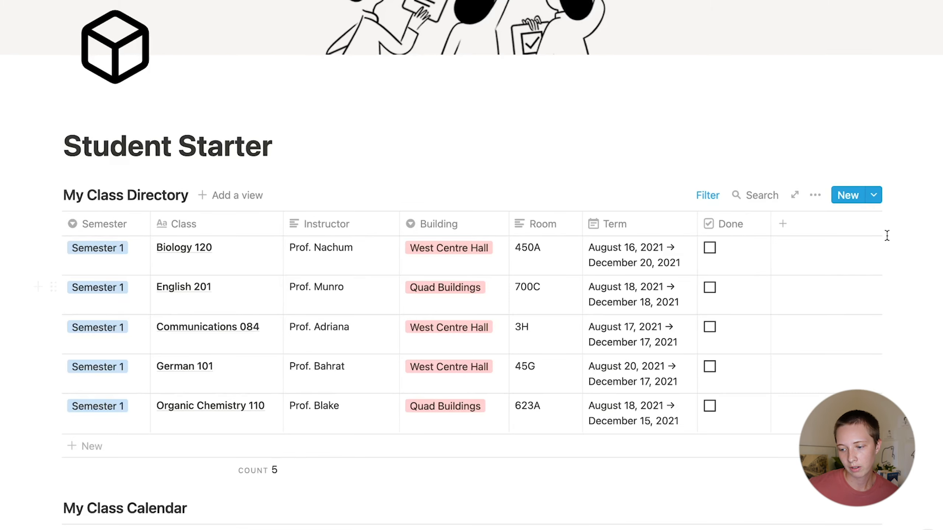
Create a My Class Directory template named New Class and open it as a full page.
click(878, 196)
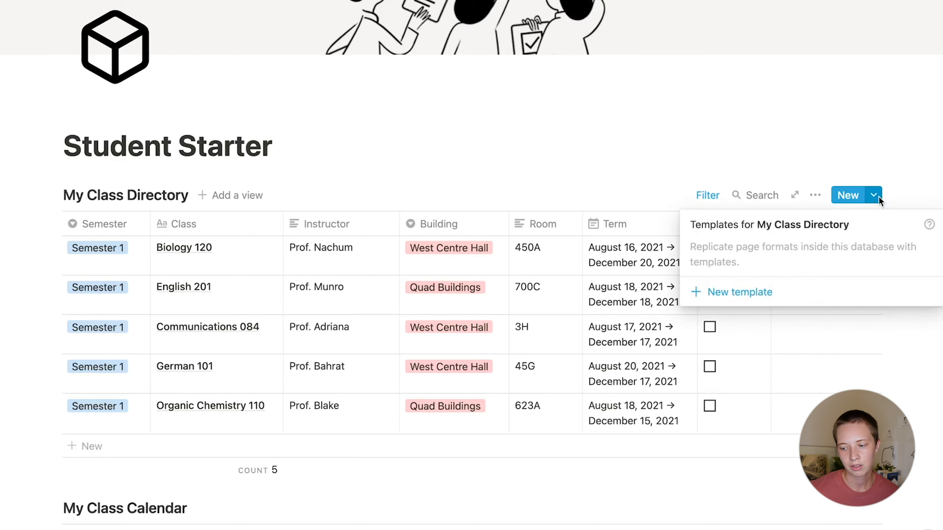
click(750, 301)
text(New )
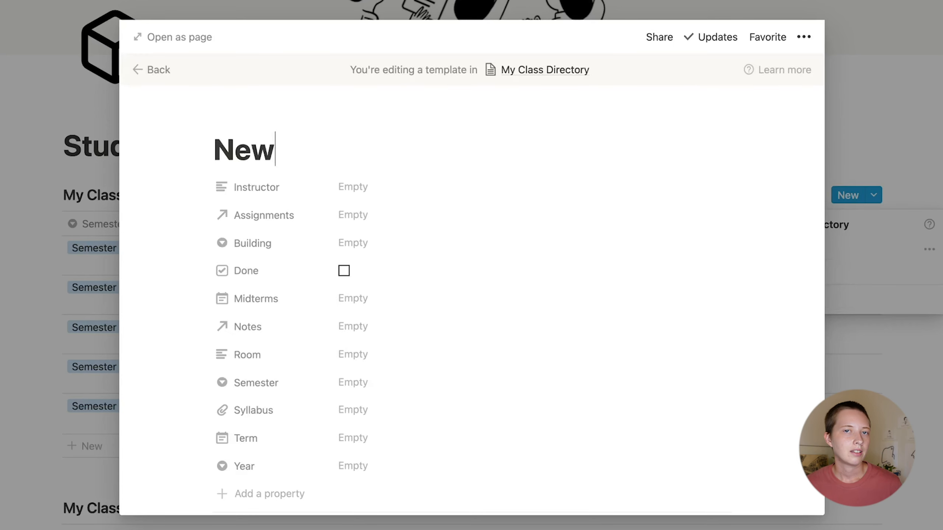
text(Class)
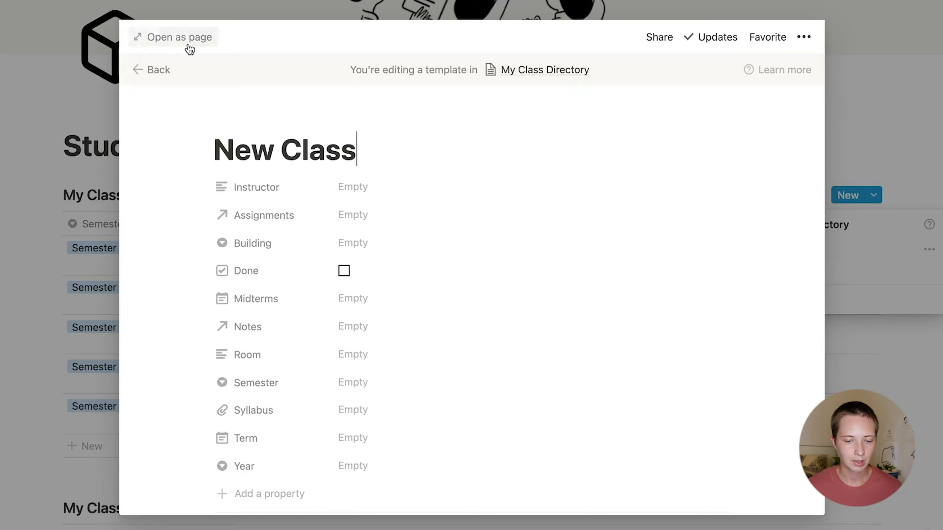
click(176, 38)
Insert a linked database of My Class Calendar in the body of the New Class template.
scroll(393, 201, down, 8)
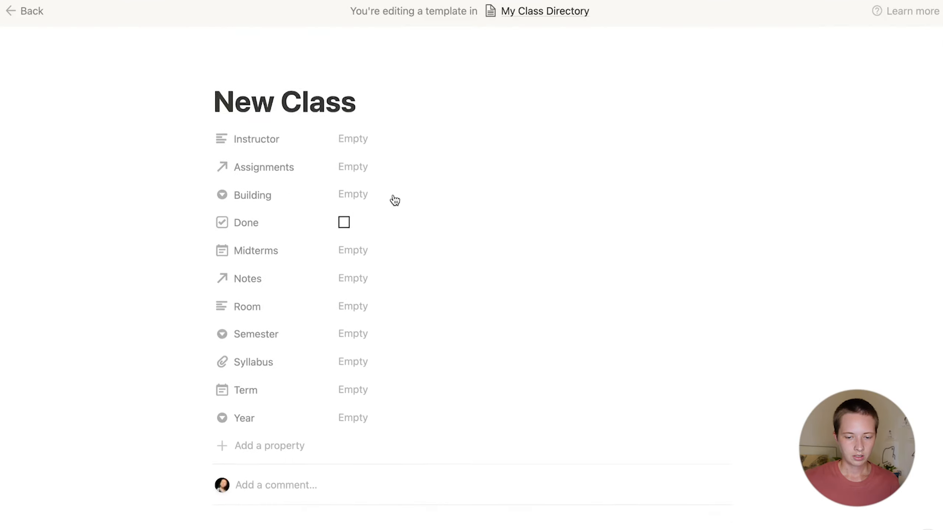
scroll(394, 196, down, 3)
click(392, 195)
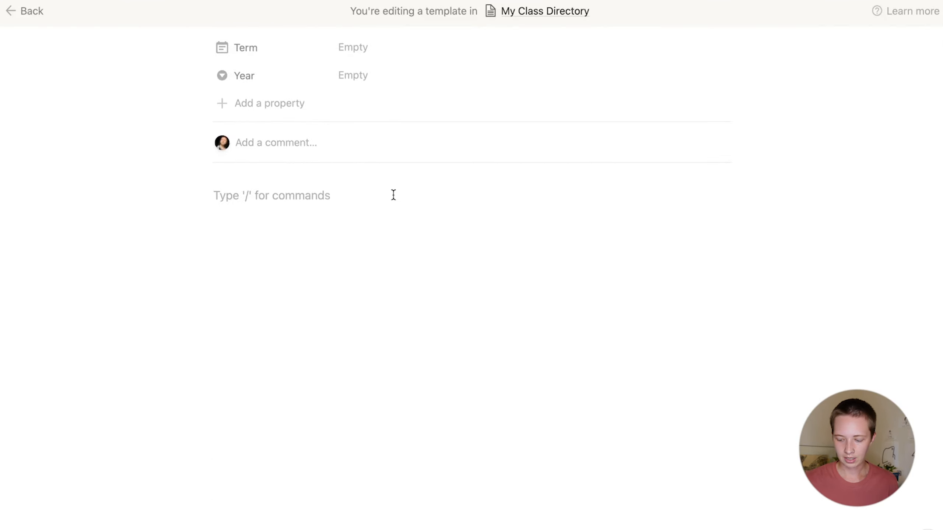
text(/)
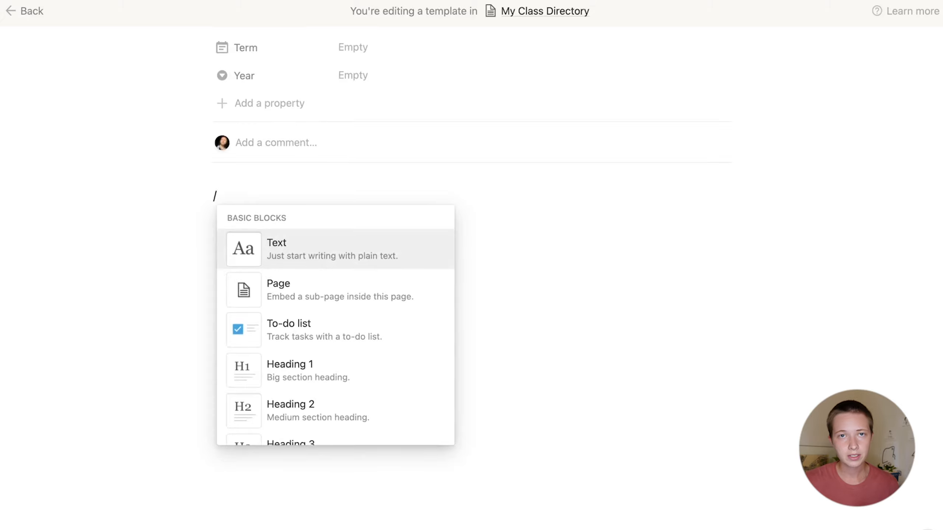
text(linked data)
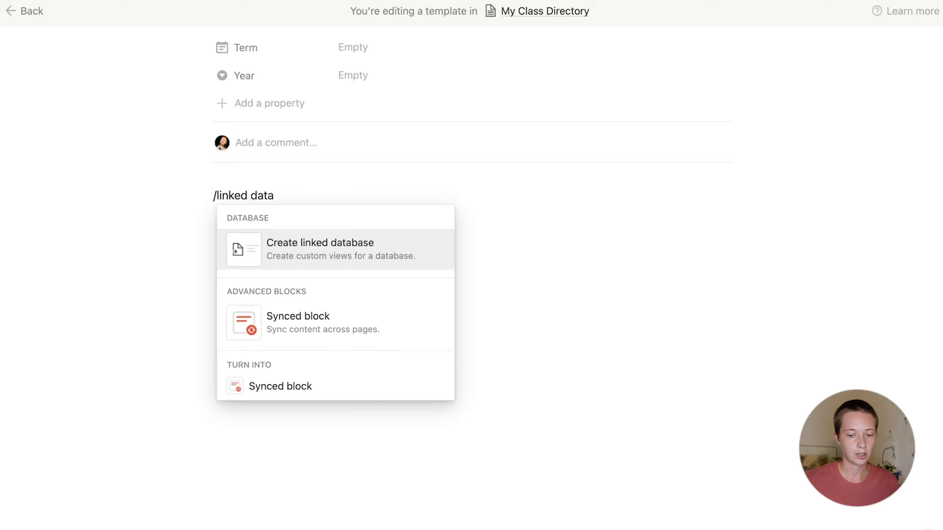
key(Return)
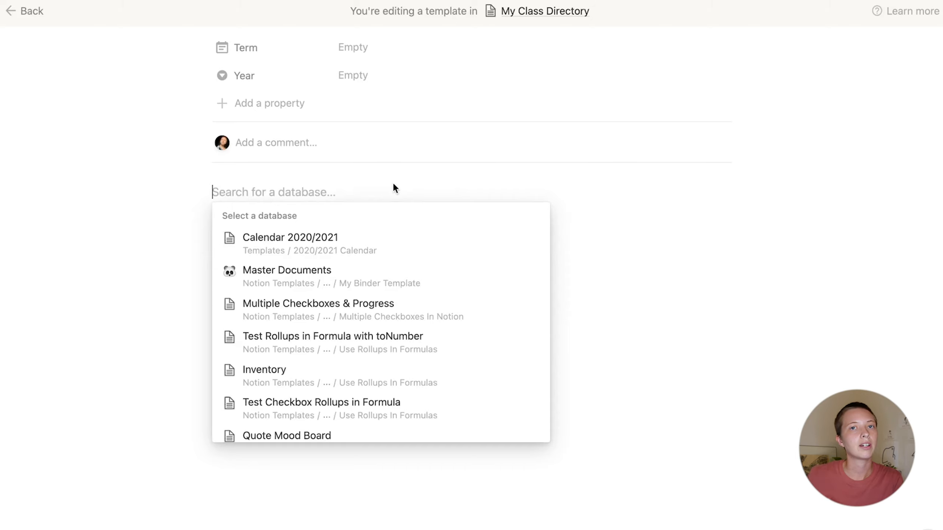
text(My )
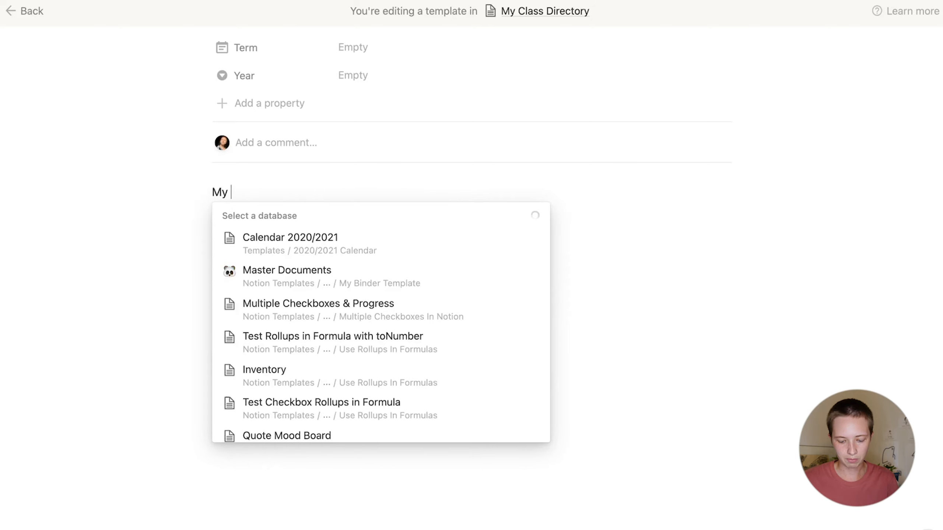
text(Class Calen)
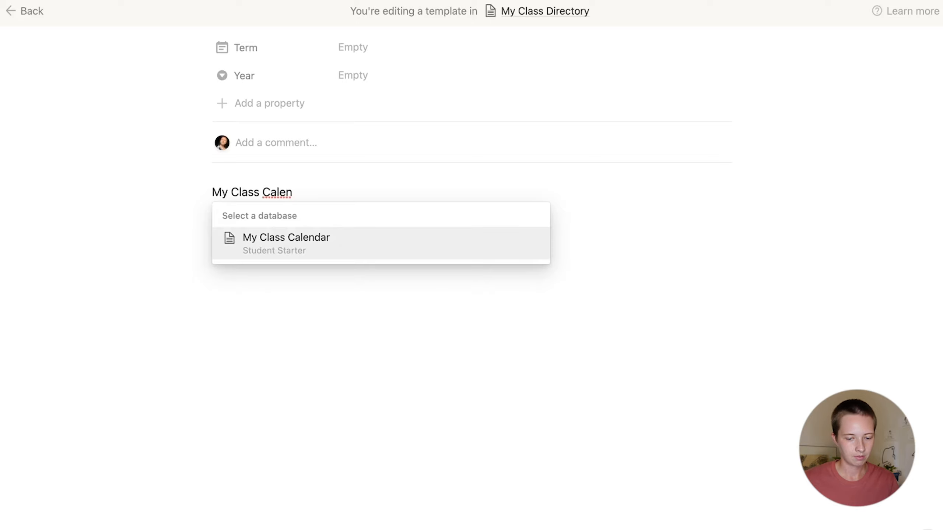
key(Return)
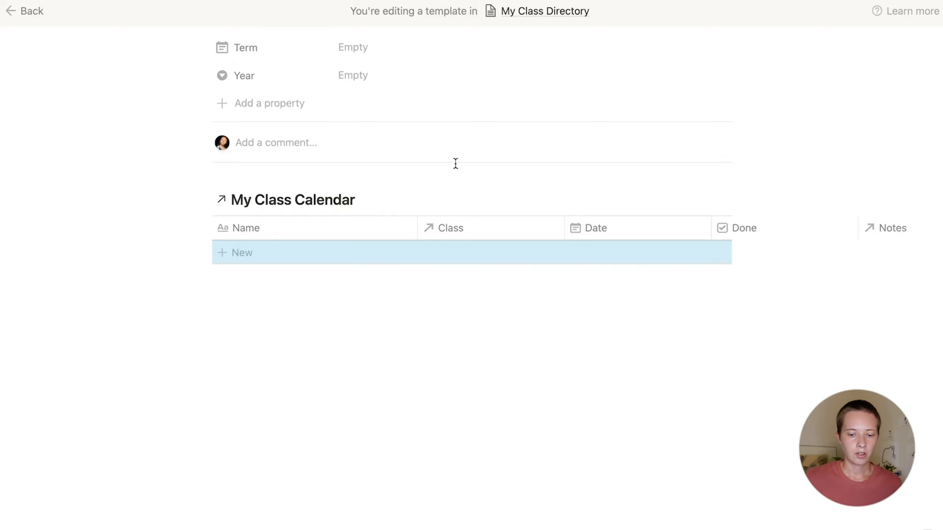
Add a Calendar view to the linked My Class Calendar database.
click(394, 201)
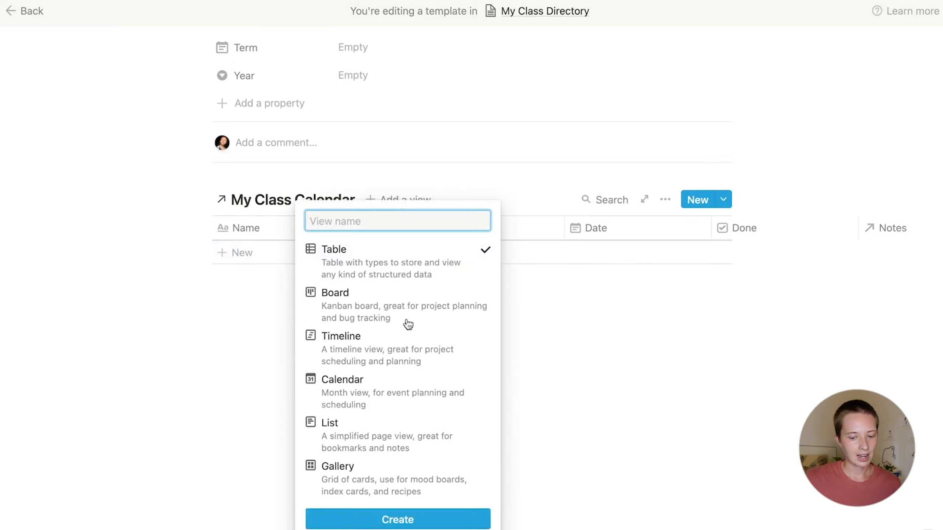
click(389, 396)
click(355, 521)
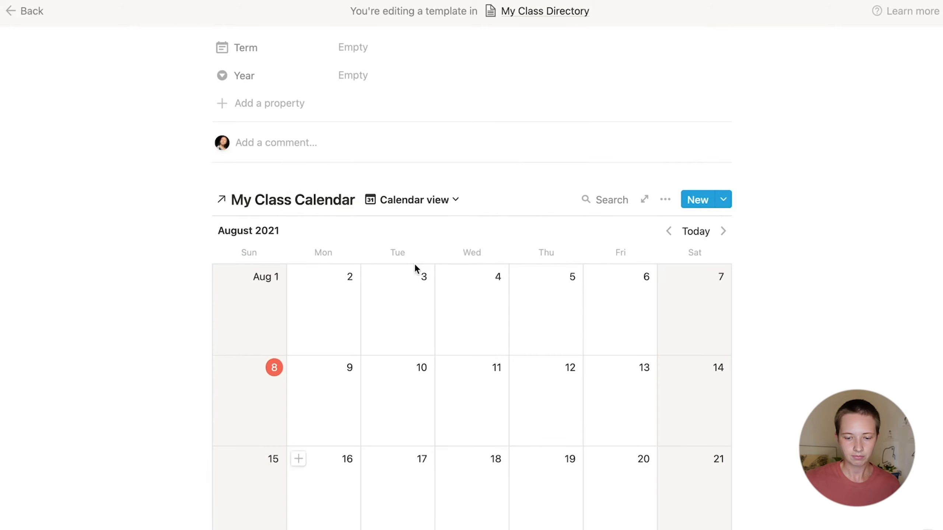
Delete the Table view from the linked My Class Calendar.
scroll(409, 223, down, 4)
click(420, 59)
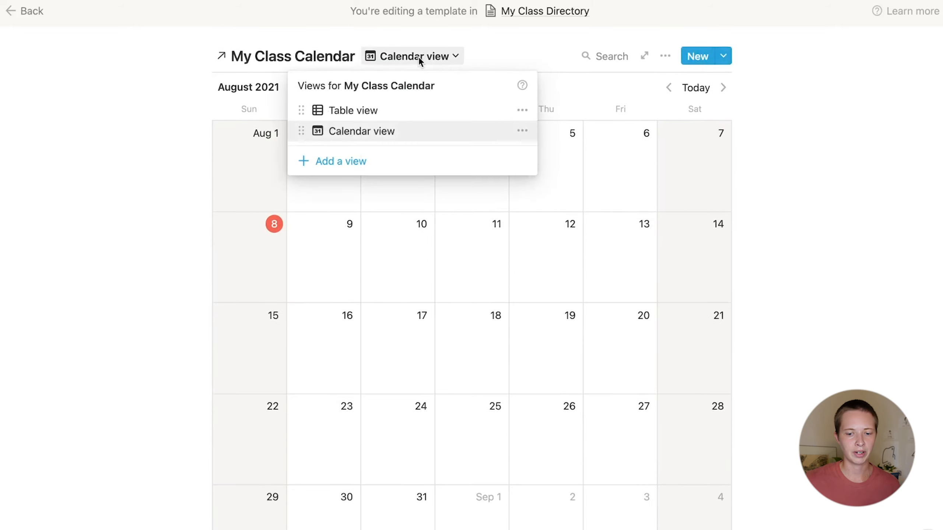
click(521, 111)
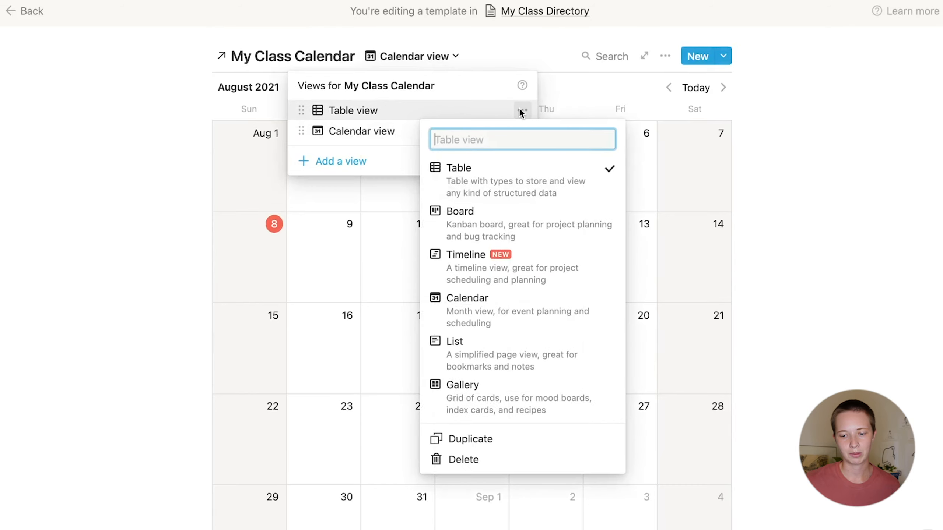
click(508, 460)
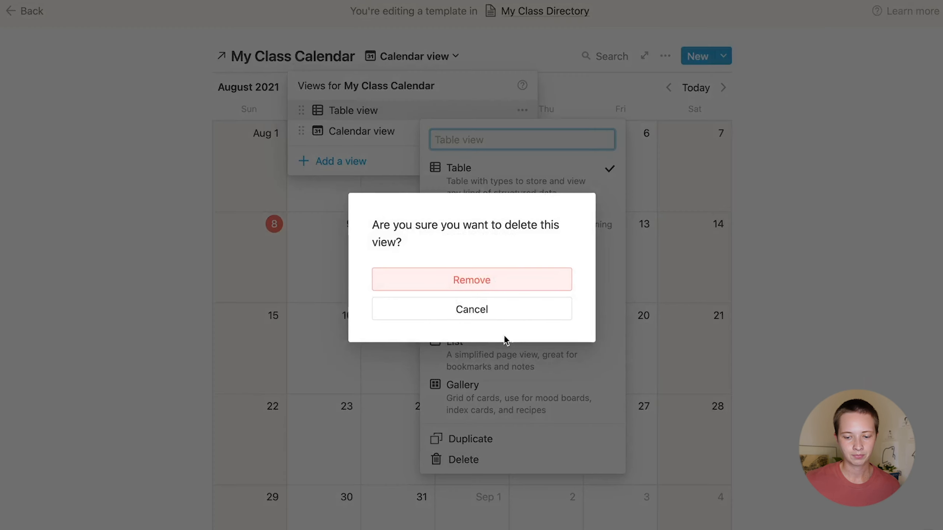
click(409, 283)
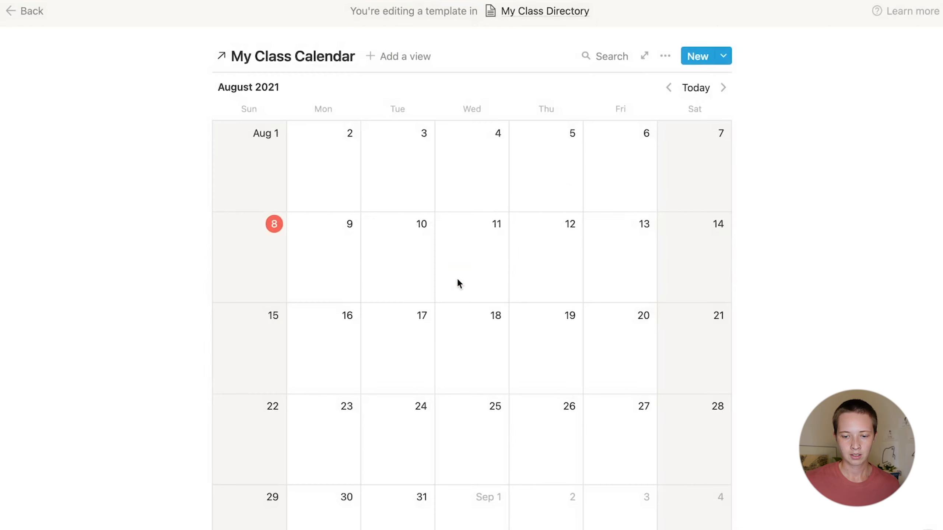
Filter the linked My Class Calendar to items whose Class contains the New Class template.
click(665, 61)
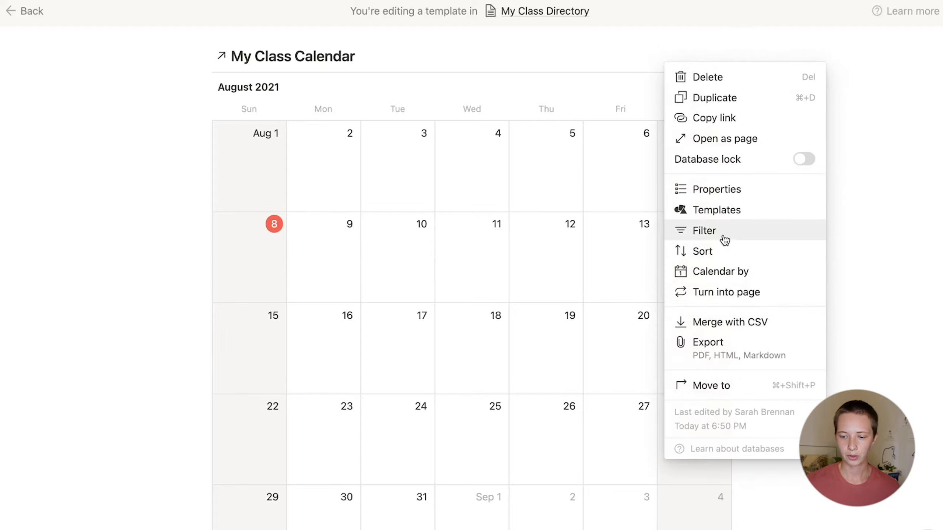
click(723, 236)
click(411, 196)
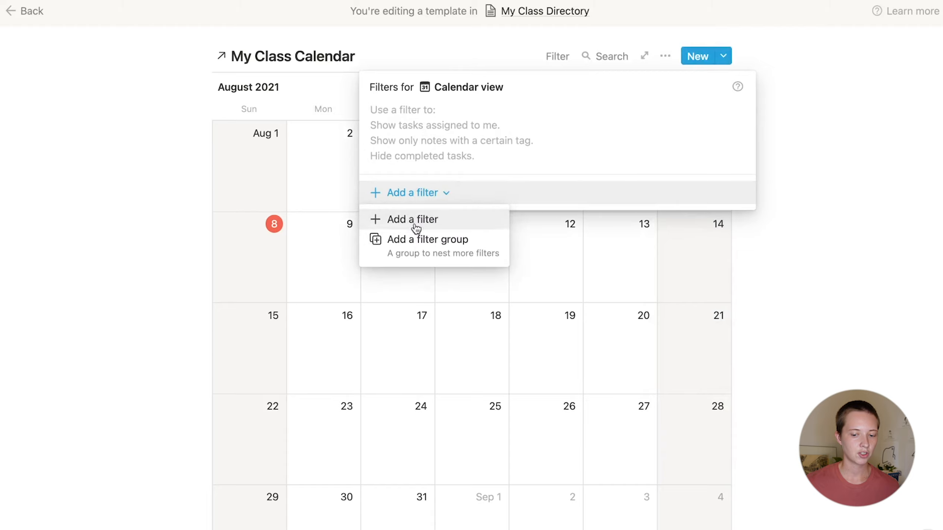
click(414, 221)
click(436, 116)
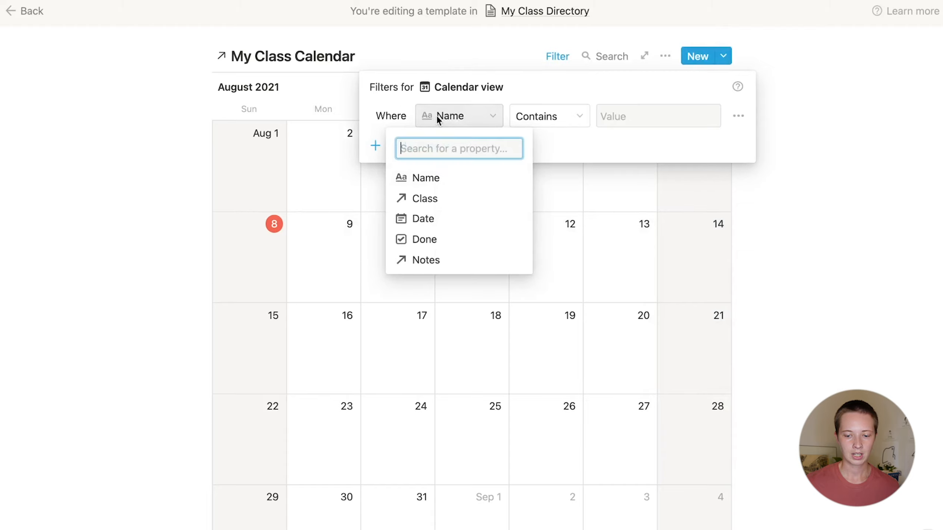
click(477, 204)
click(618, 115)
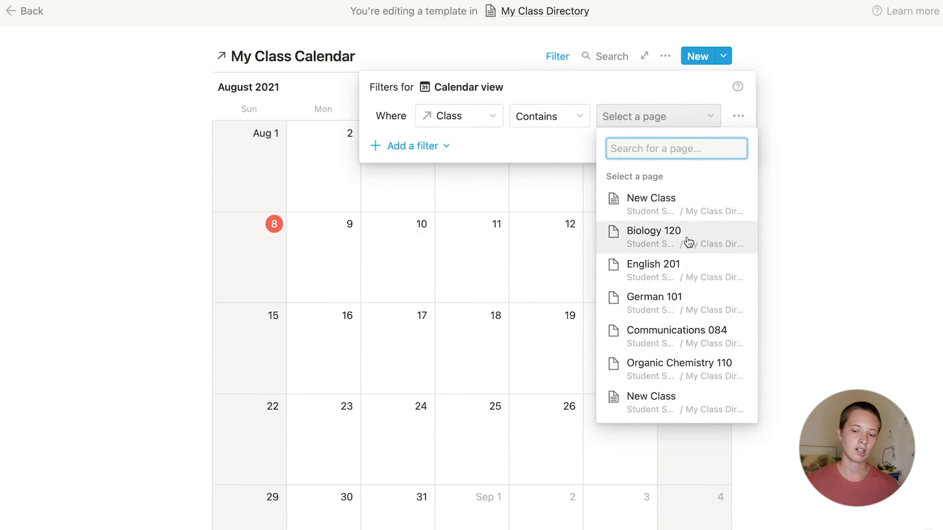
click(700, 202)
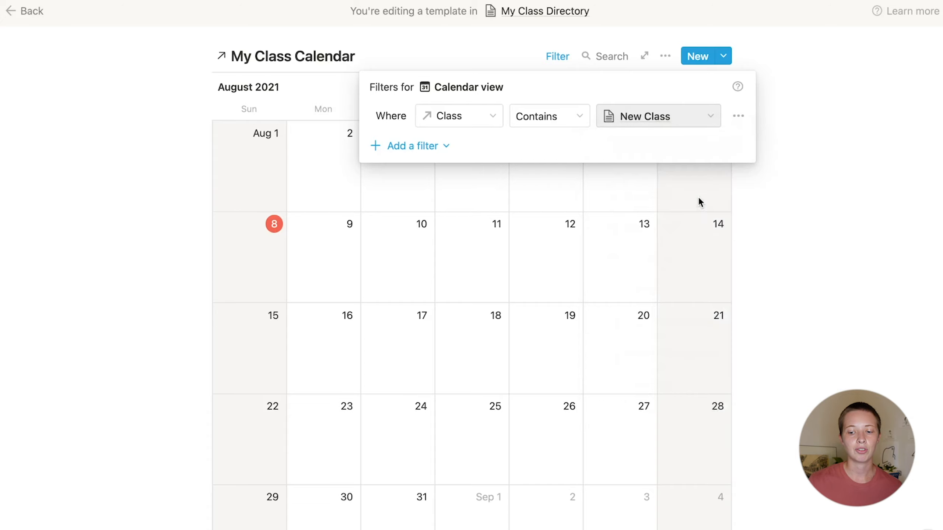
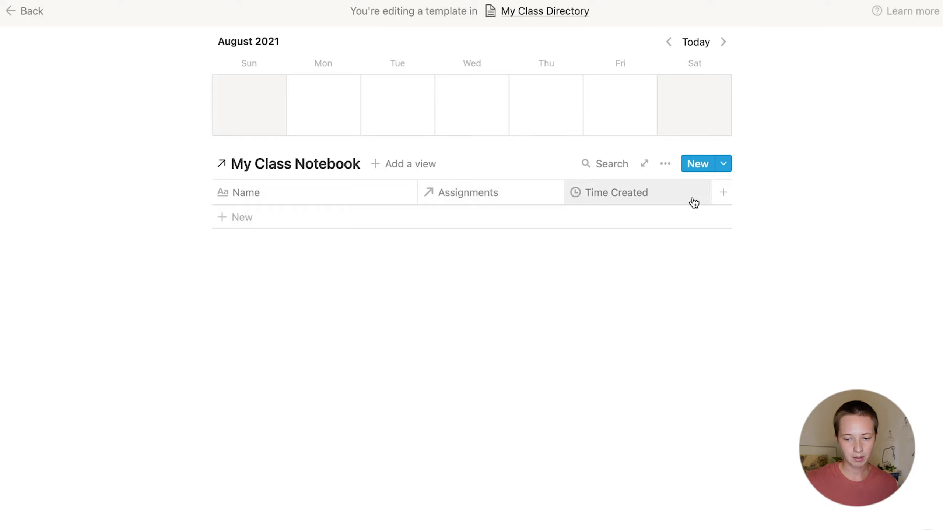
Narrow the Time Created and Assignments columns of the linked My Class Notebook and widen its Name column.
drag(710, 193, 691, 193)
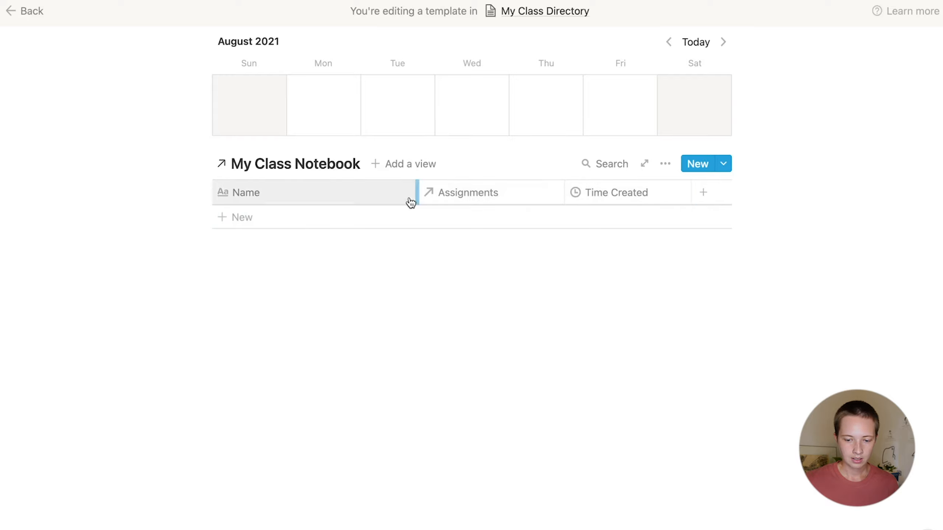
drag(564, 196, 557, 199)
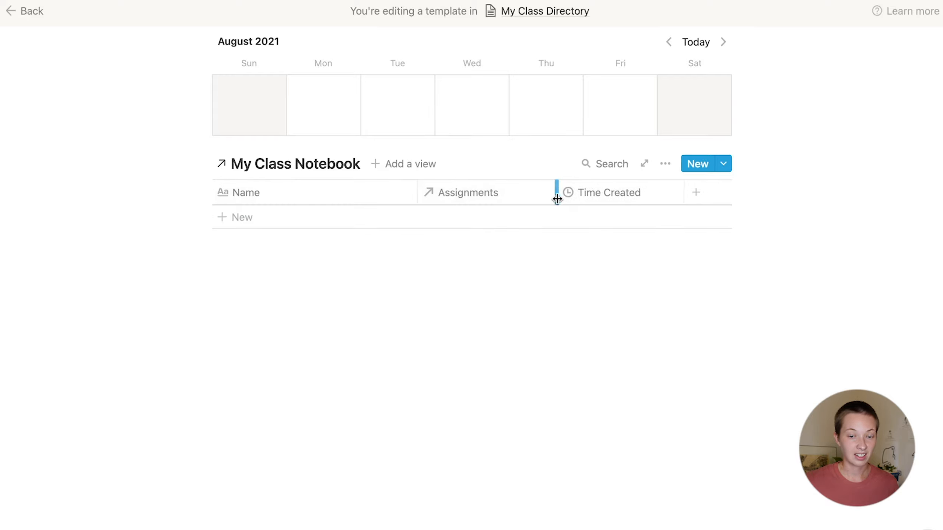
drag(417, 192, 436, 192)
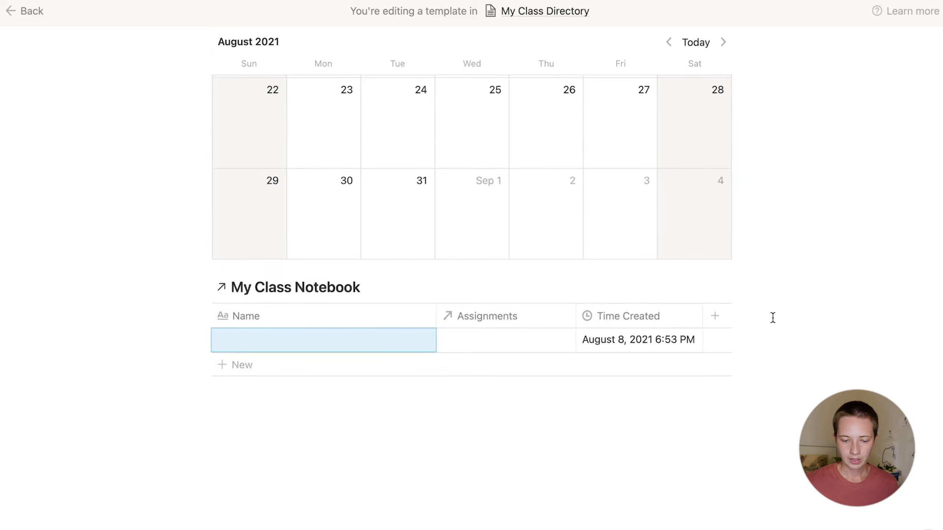
Filter the linked My Class Notebook to notes whose Class contains the New Class template.
scroll(773, 317, down, 5)
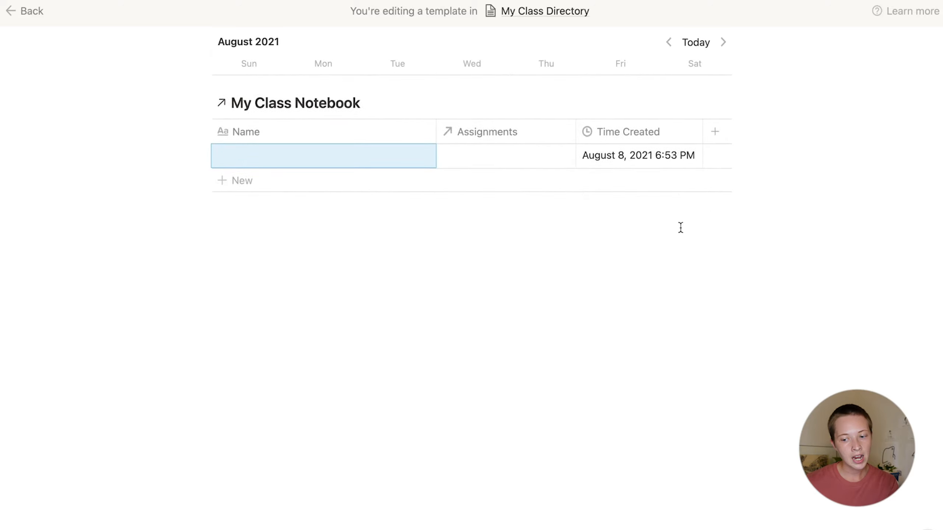
click(665, 102)
click(724, 273)
click(386, 245)
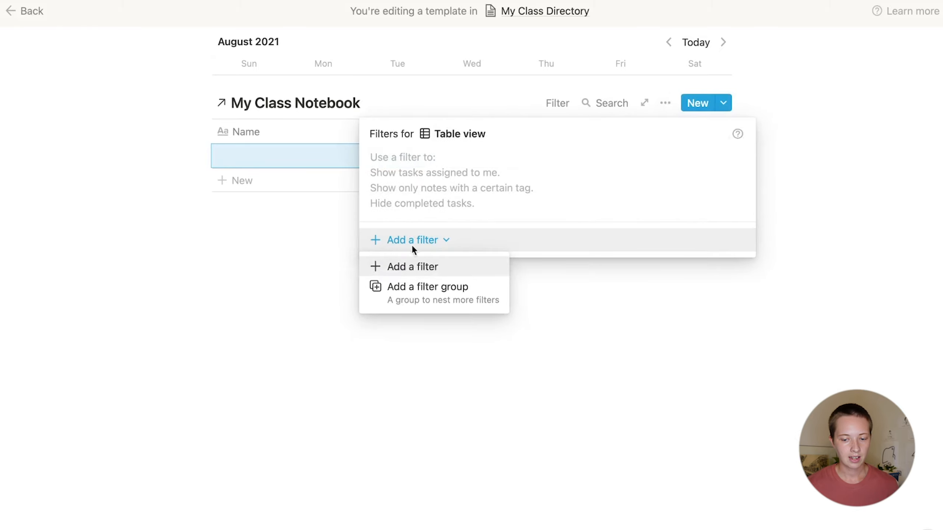
click(413, 267)
click(493, 168)
click(435, 266)
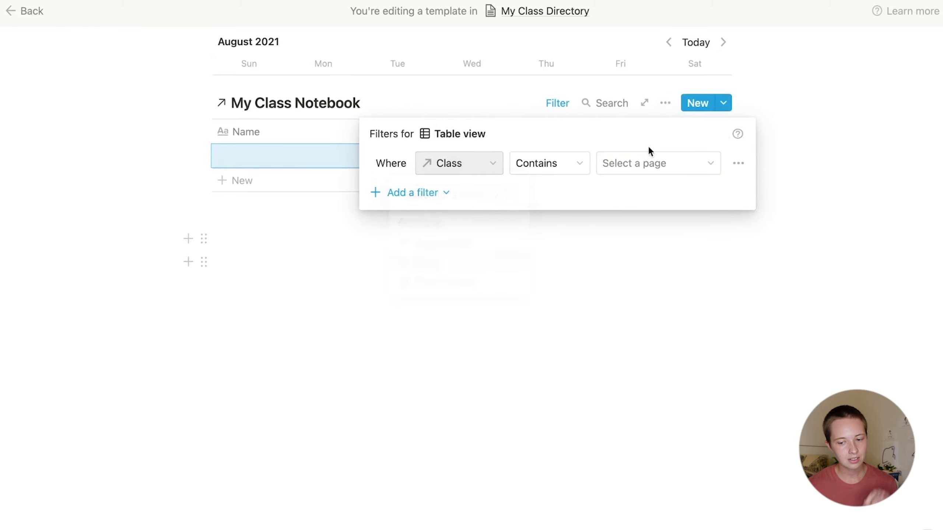
click(649, 165)
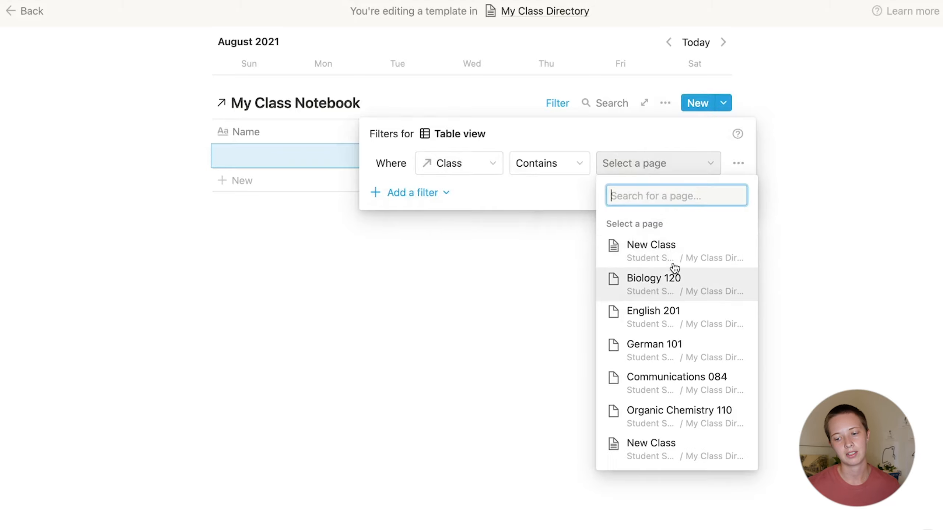
click(680, 256)
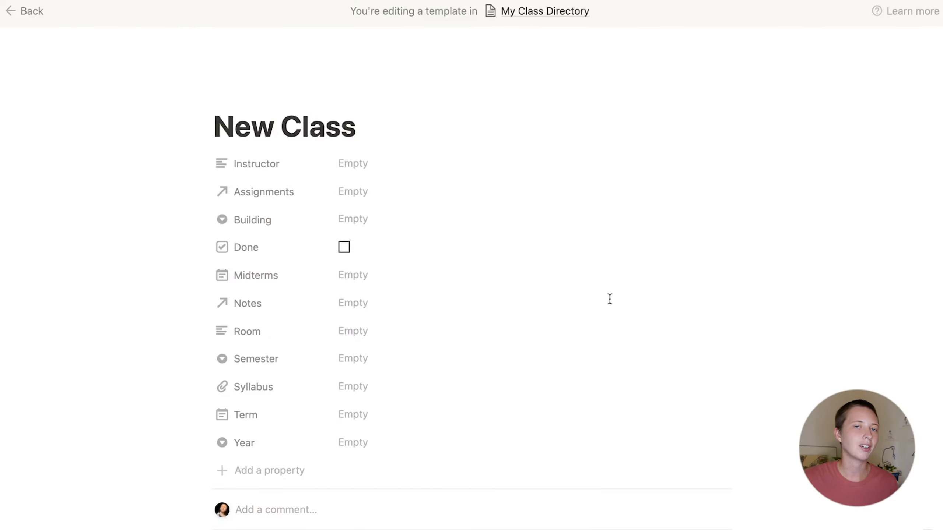
Add a page icon to the New Class template.
click(260, 99)
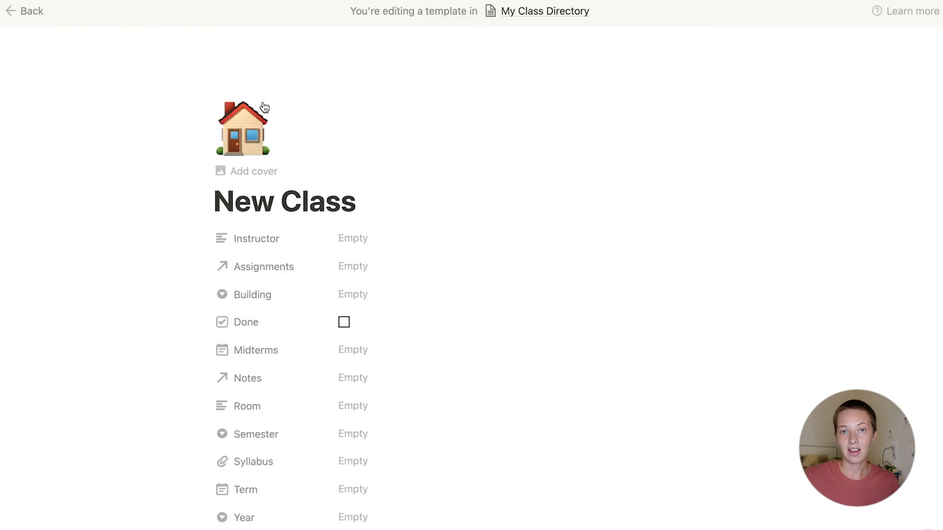
Switch to the super.so icon library in the browser and copy the link of the coffee icon for the New Class template.
scroll(264, 107, down, 2)
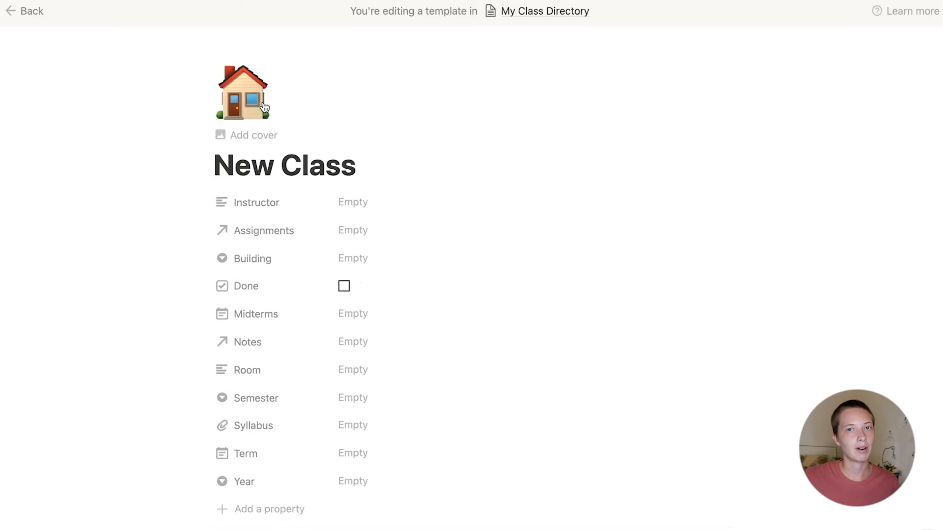
click(237, 84)
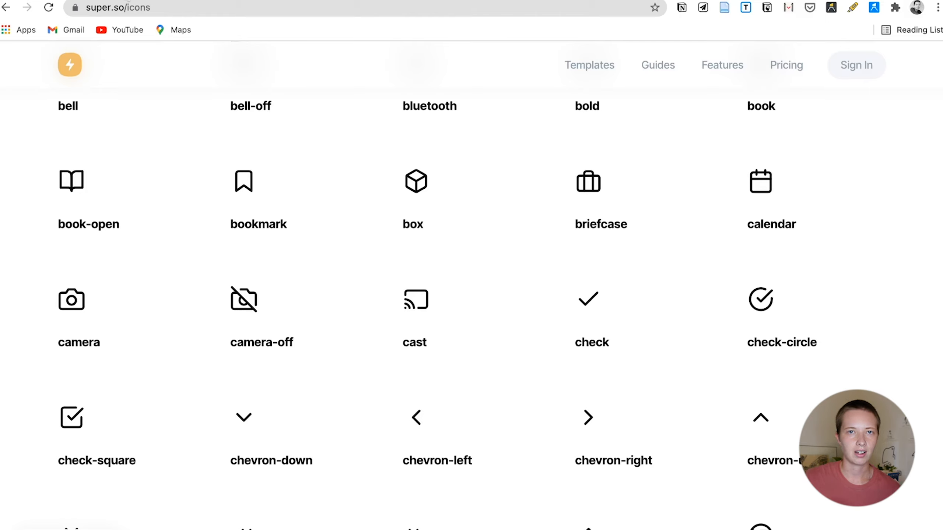
scroll(531, 280, down, 15)
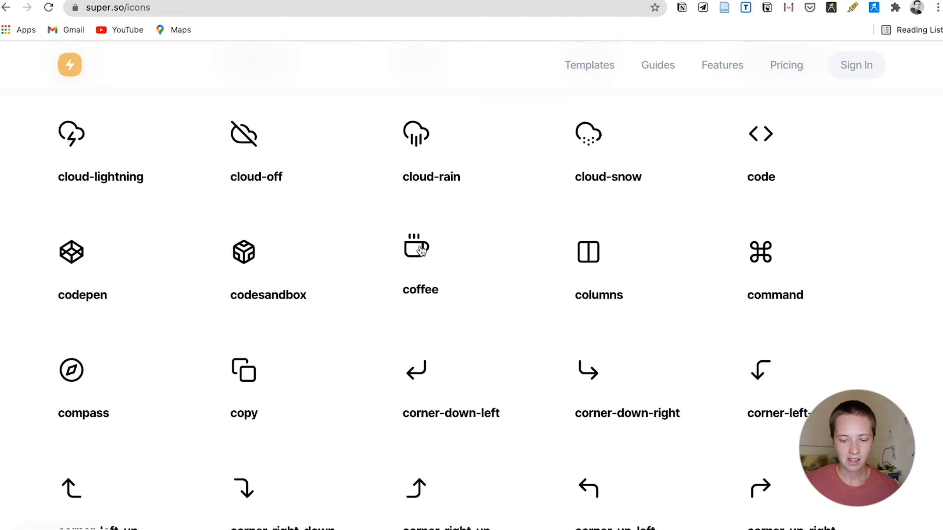
click(422, 251)
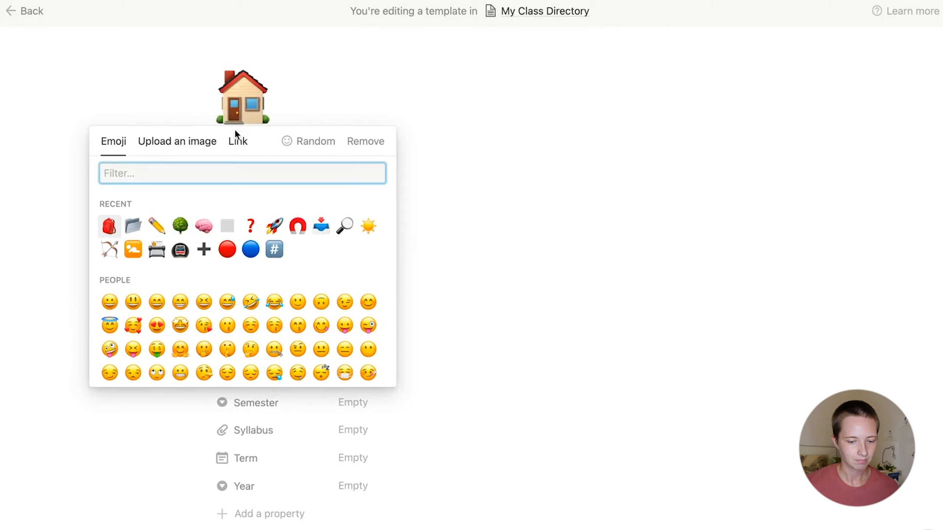
click(236, 148)
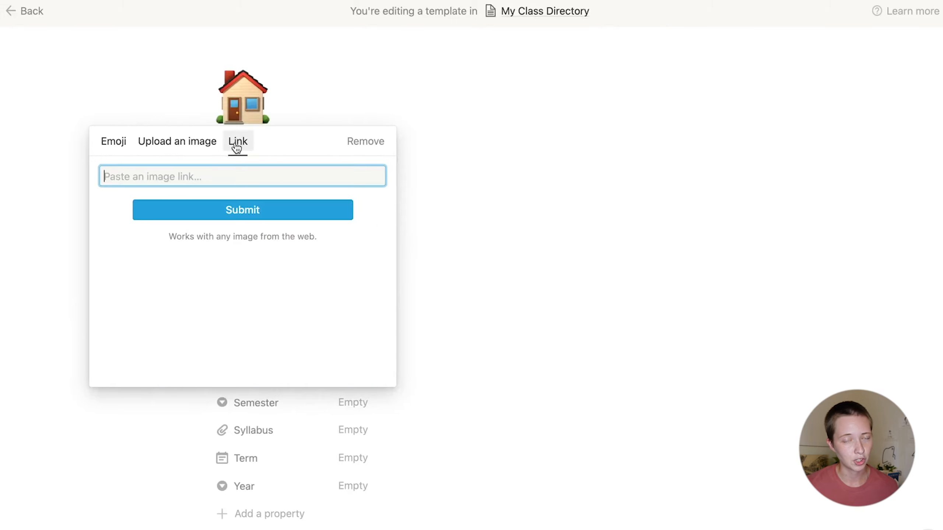
text(https://super.so/icon/dark/coffee.svg)
key(Return)
Open Biology 120 from My Class Directory as a full page, apply the New Class template and review the result.
scroll(417, 265, down, 10)
scroll(418, 265, up, 10)
scroll(418, 265, up, 2)
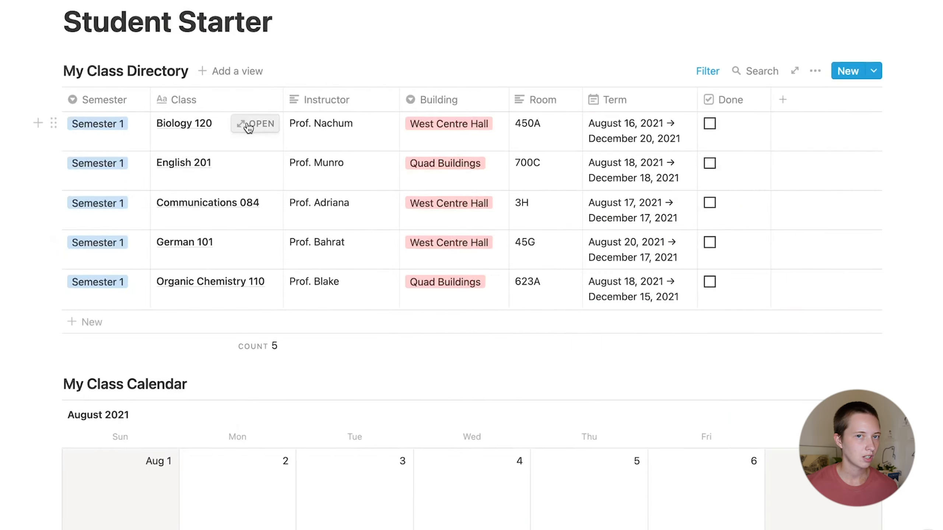
click(248, 126)
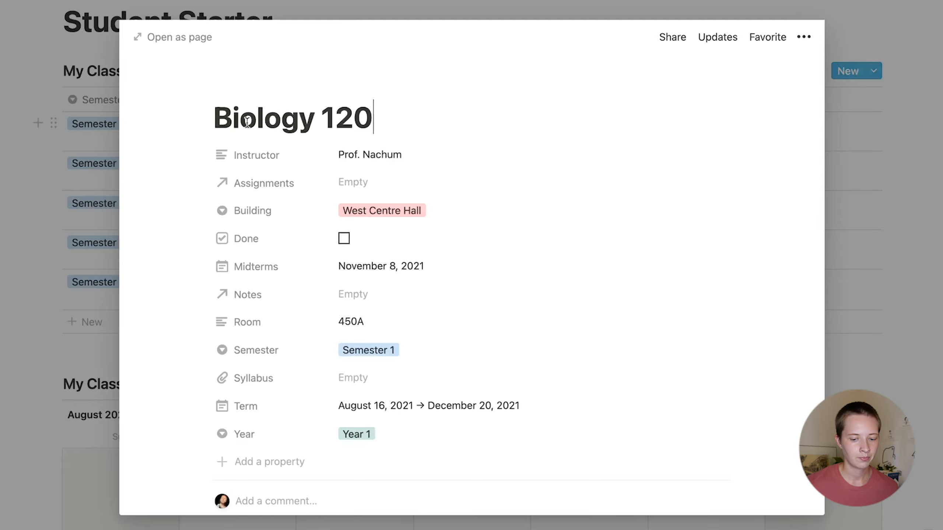
click(181, 39)
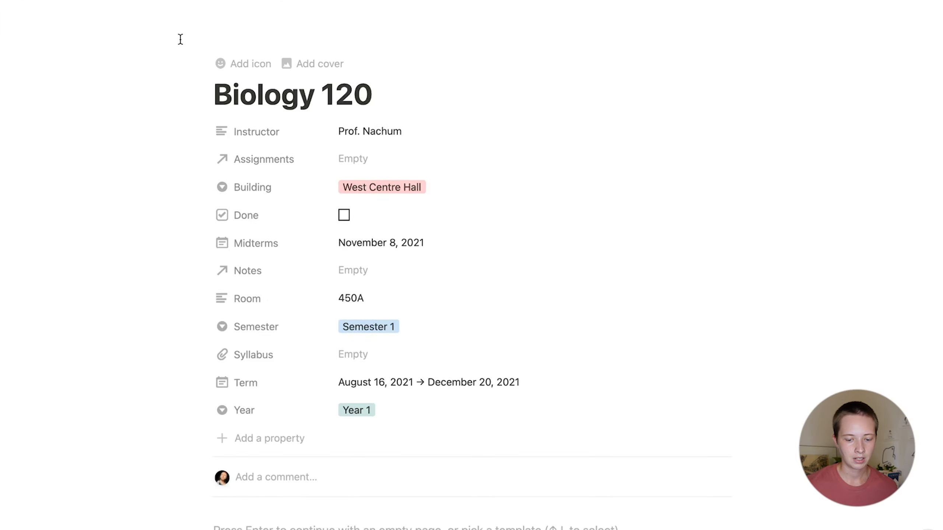
scroll(343, 154, down, 6)
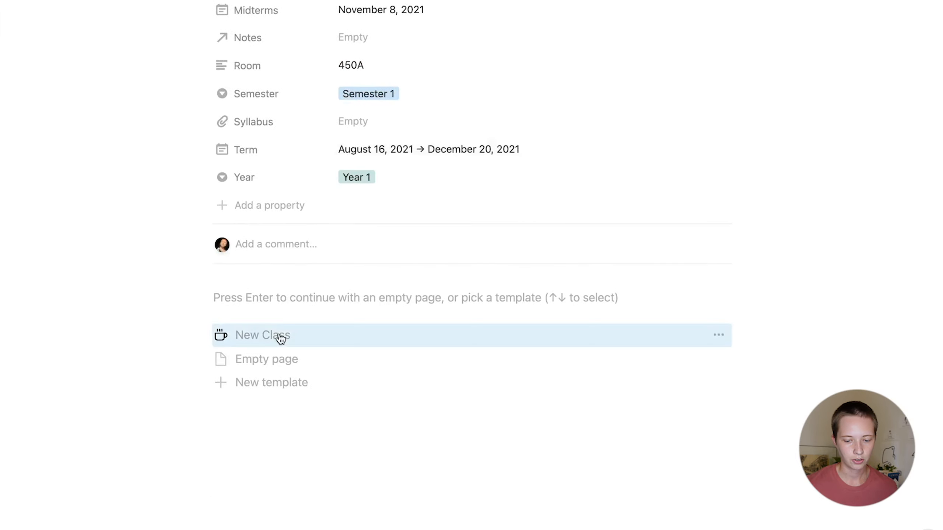
click(281, 338)
scroll(279, 334, down, 2)
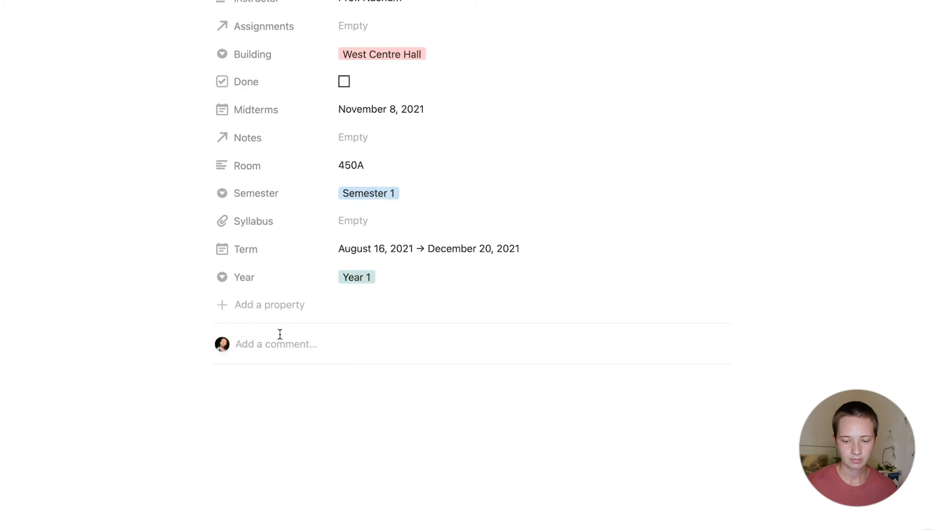
scroll(280, 334, down, 15)
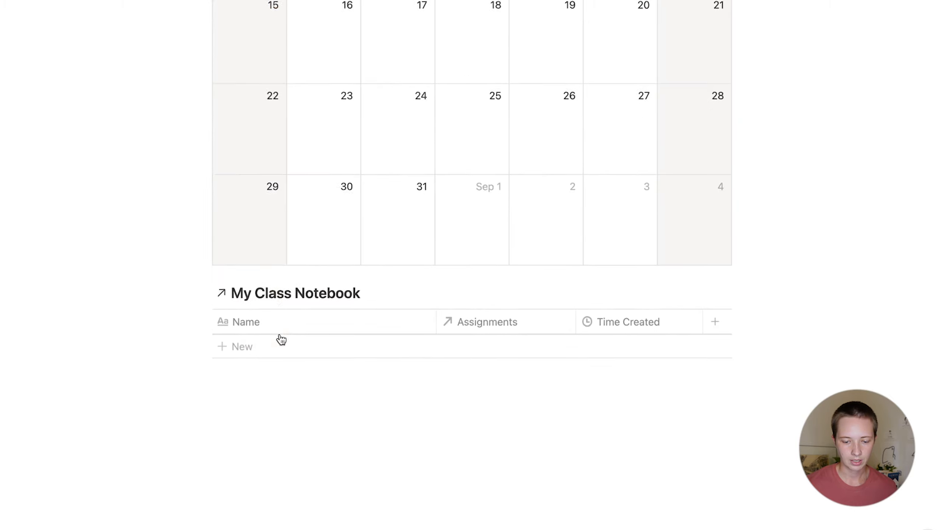
scroll(281, 340, up, 3)
scroll(253, 265, up, 20)
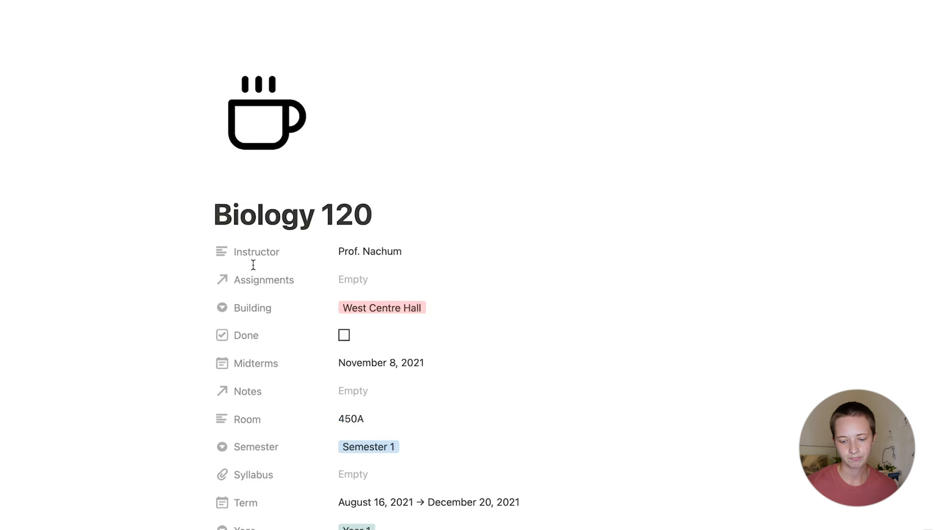
Reorder the Biology 120 properties so Year and Semester come first and Assignments sits between Midterms and Notes.
scroll(253, 265, down, 2)
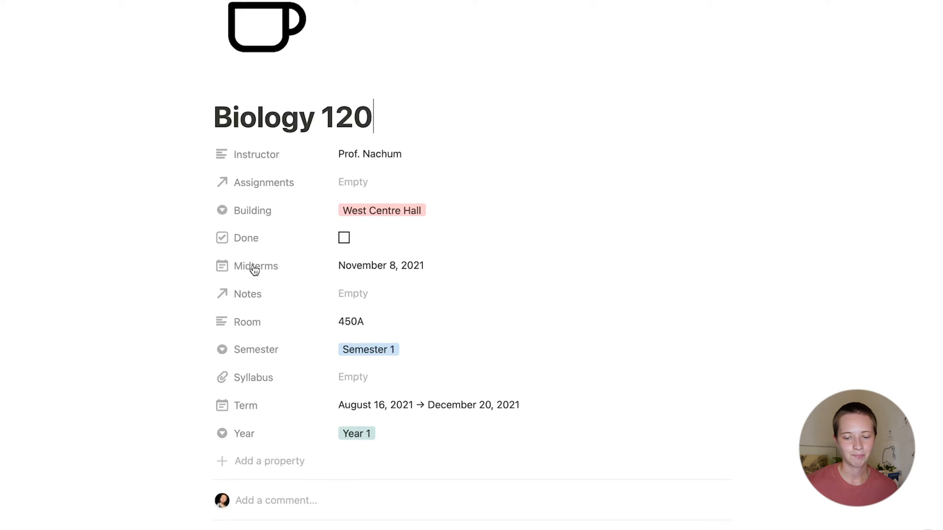
drag(268, 362, 258, 163)
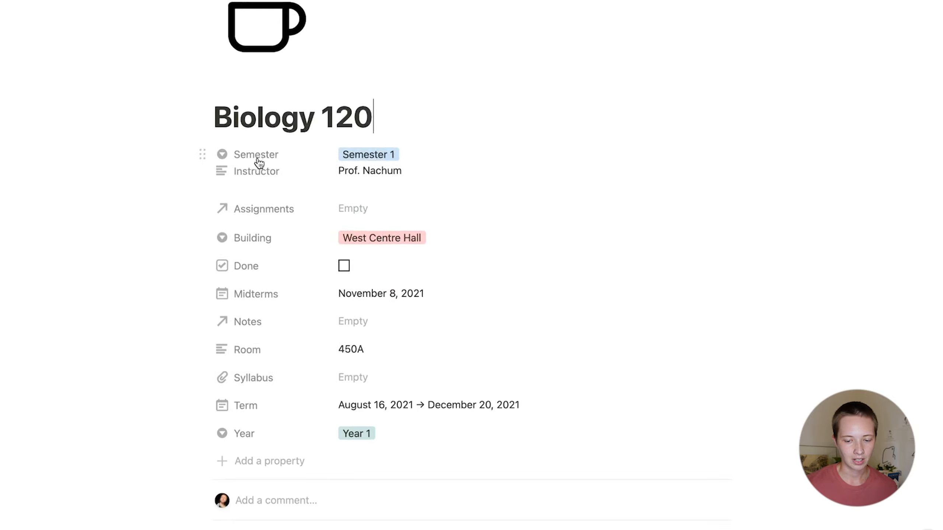
drag(259, 435, 256, 158)
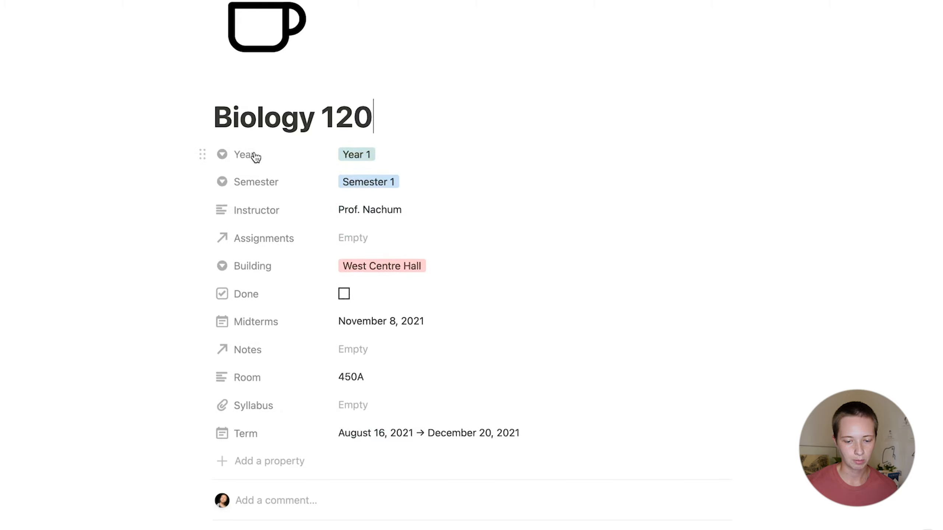
drag(263, 241, 271, 329)
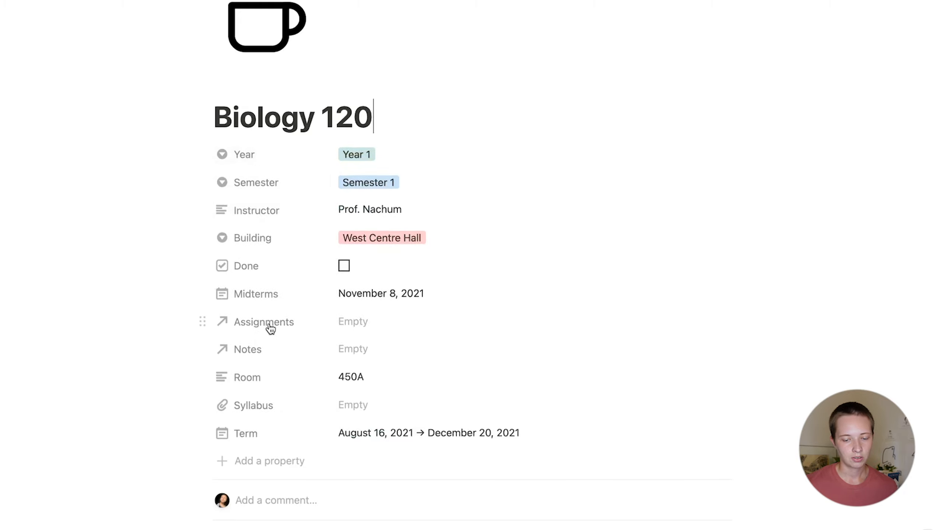
Add an entry named New Assignment on August 9 in Biology 120's linked calendar and extend it to August 12, 2021.
scroll(270, 329, down, 10)
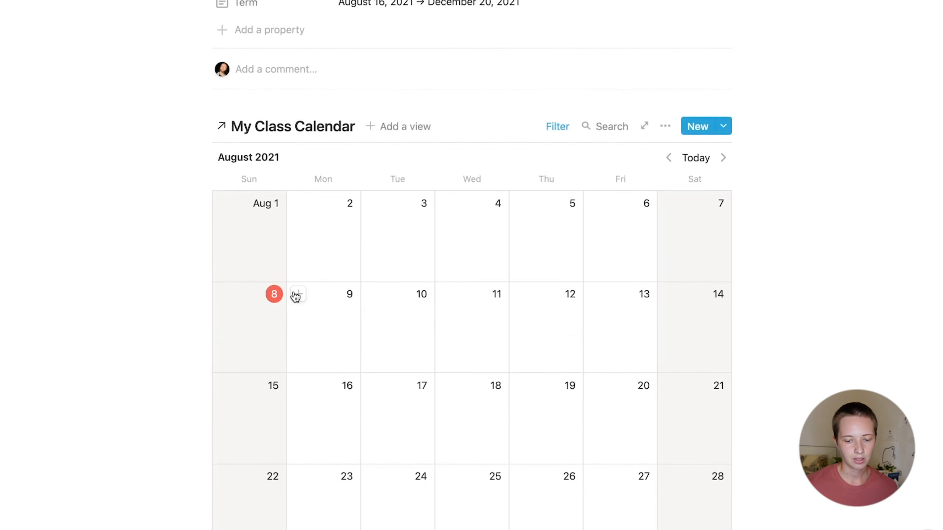
click(298, 294)
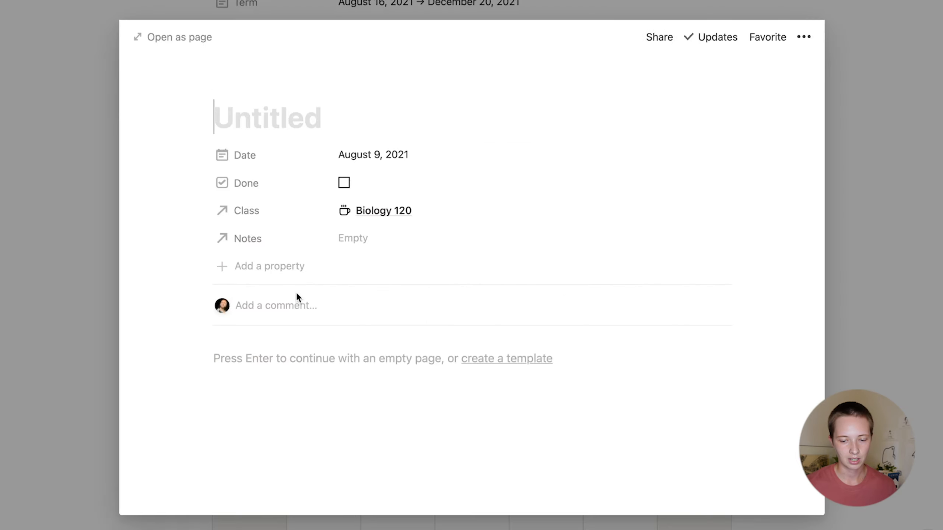
text(New Assignment)
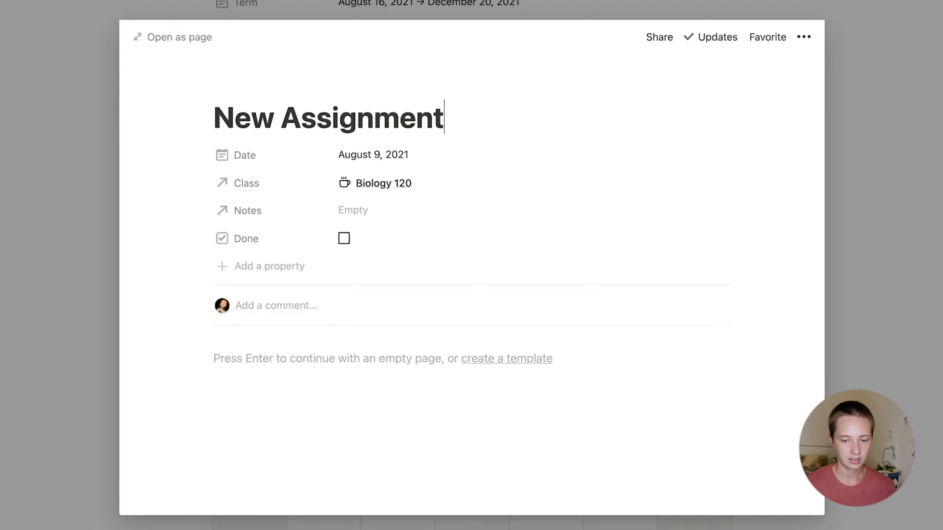
click(93, 144)
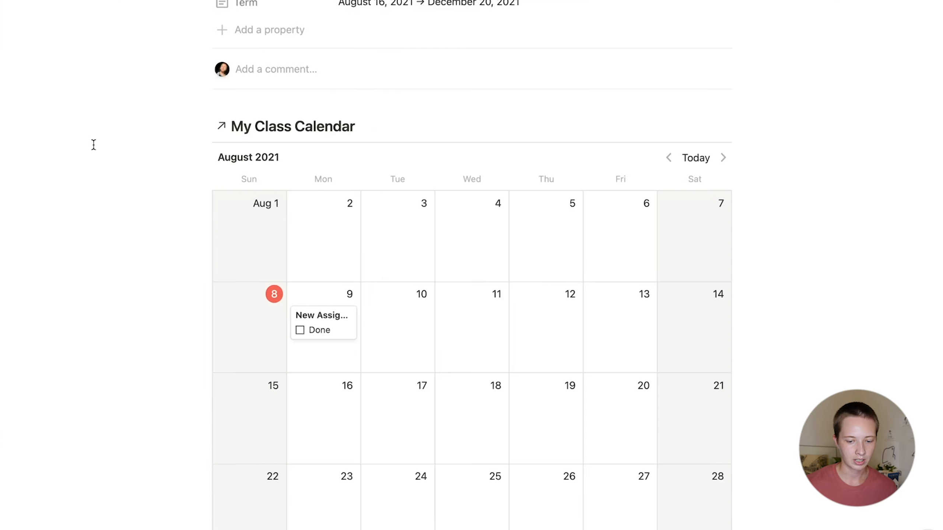
drag(352, 335, 562, 341)
Set the Assignments and Notes properties of Biology 120 to Always hide.
scroll(562, 341, up, 10)
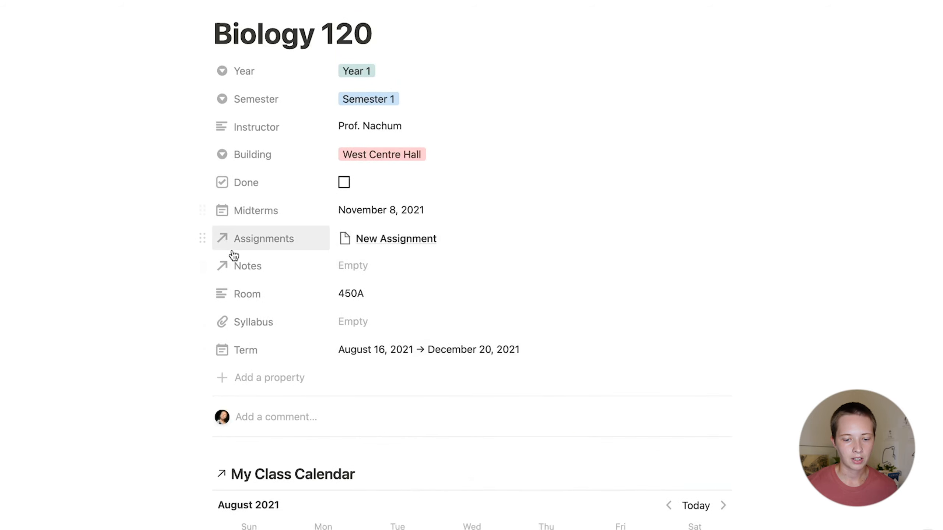
scroll(438, 301, down, 5)
scroll(439, 301, down, 5)
scroll(439, 301, up, 10)
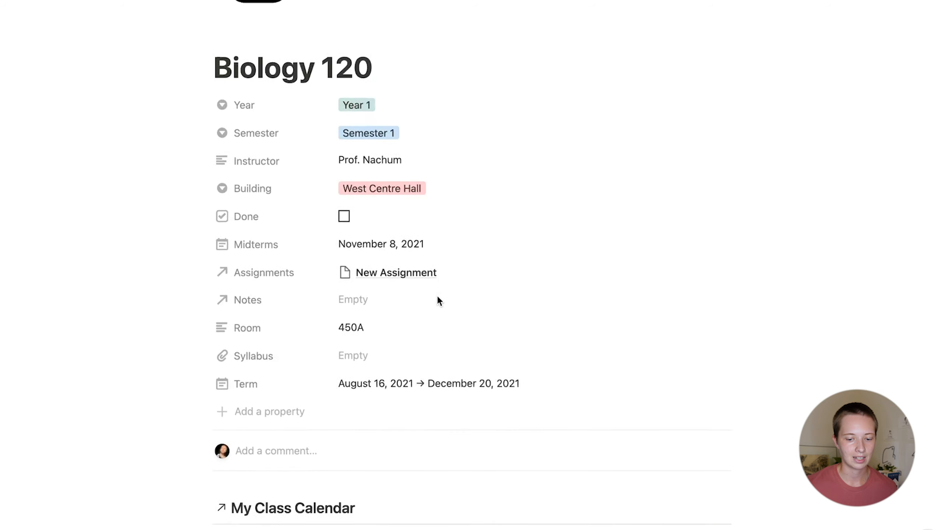
scroll(437, 296, up, 1)
click(278, 298)
mouse_move(309, 415)
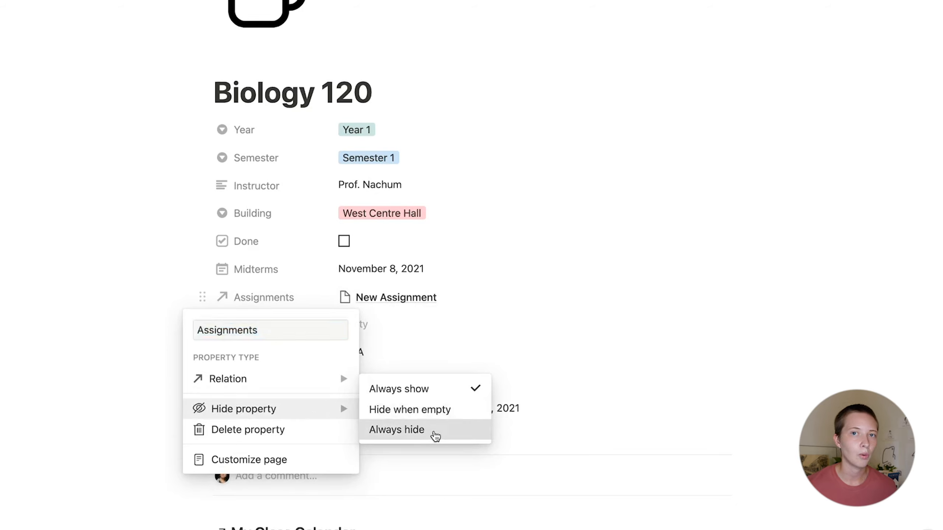
click(435, 435)
click(294, 296)
mouse_move(301, 405)
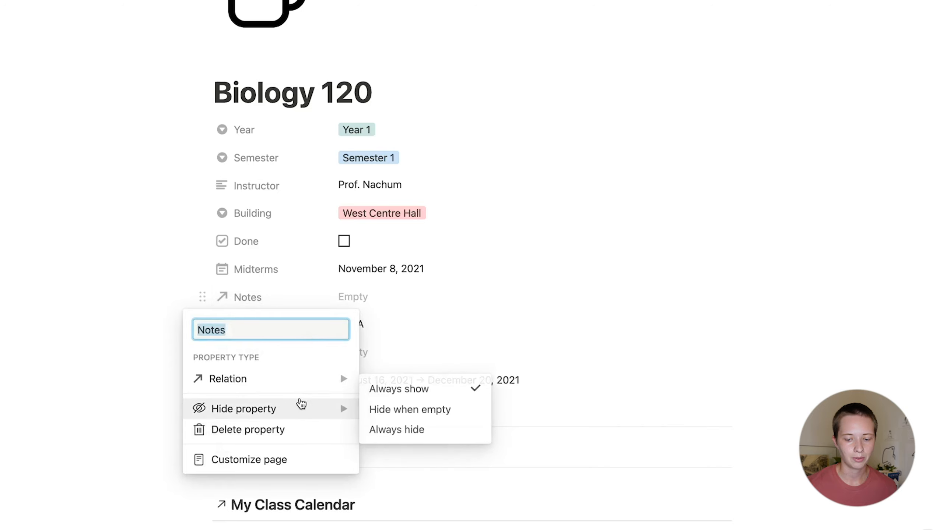
click(425, 427)
Reorder Biology 120's properties to place Term, Midterms, Building and Room after Instructor and Done last, and collapse the hidden properties again.
scroll(422, 428, down, 3)
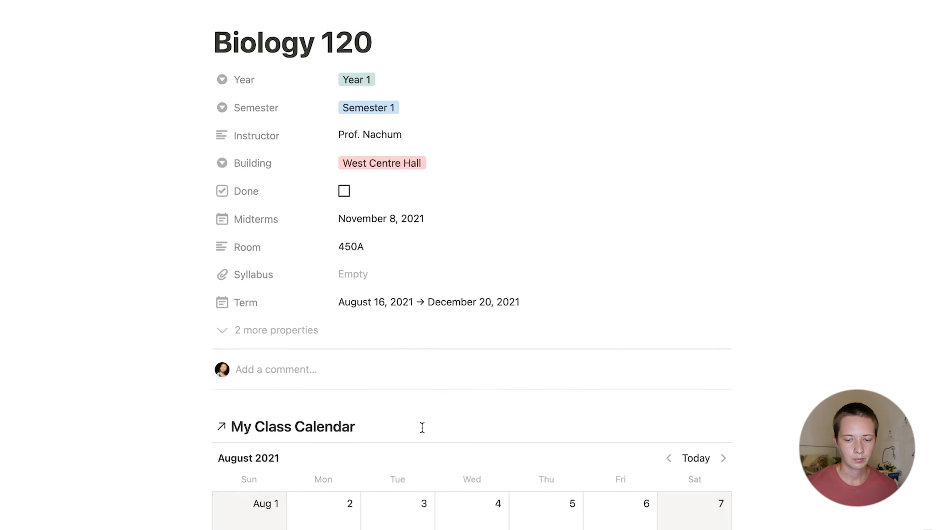
click(272, 341)
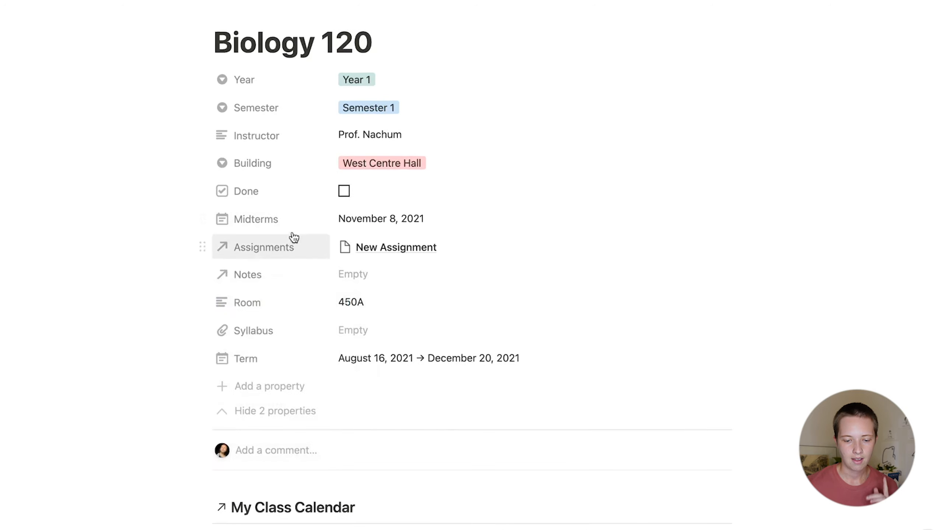
drag(296, 200, 320, 368)
drag(269, 337, 244, 194)
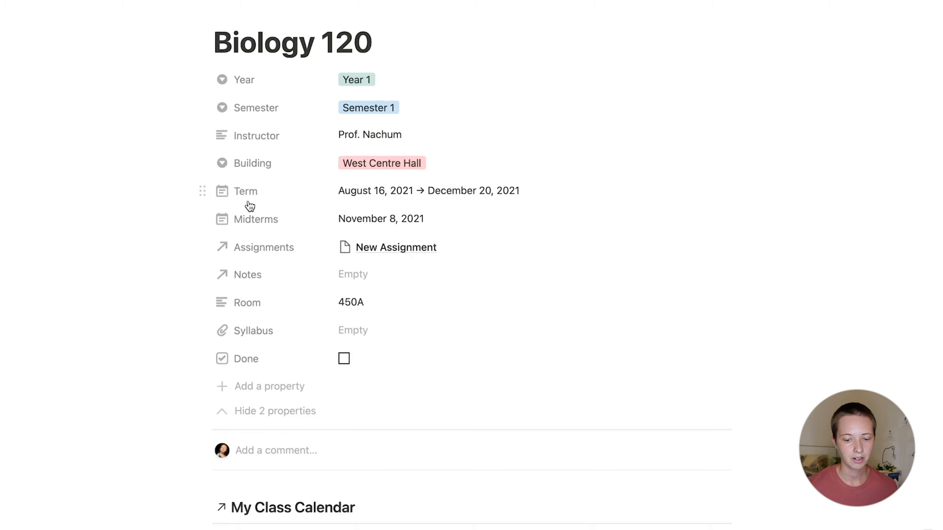
drag(268, 310, 252, 255)
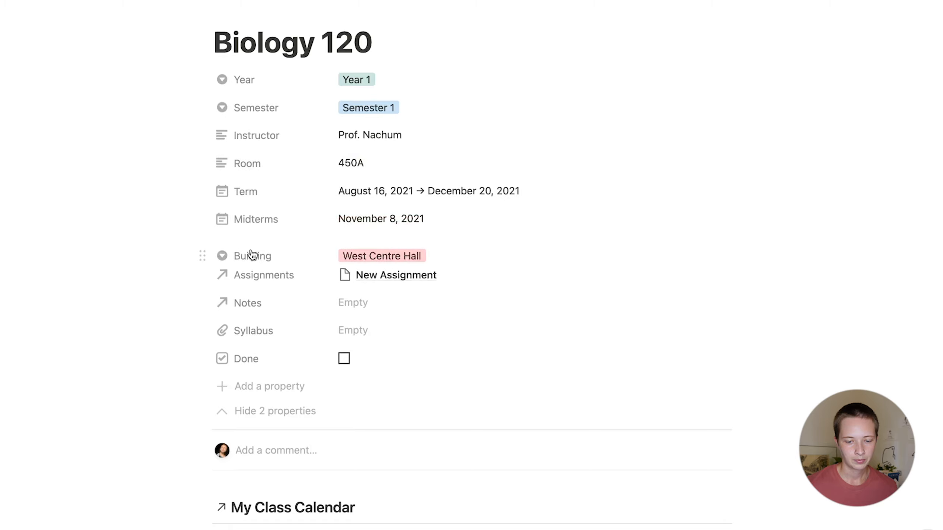
drag(238, 161, 240, 261)
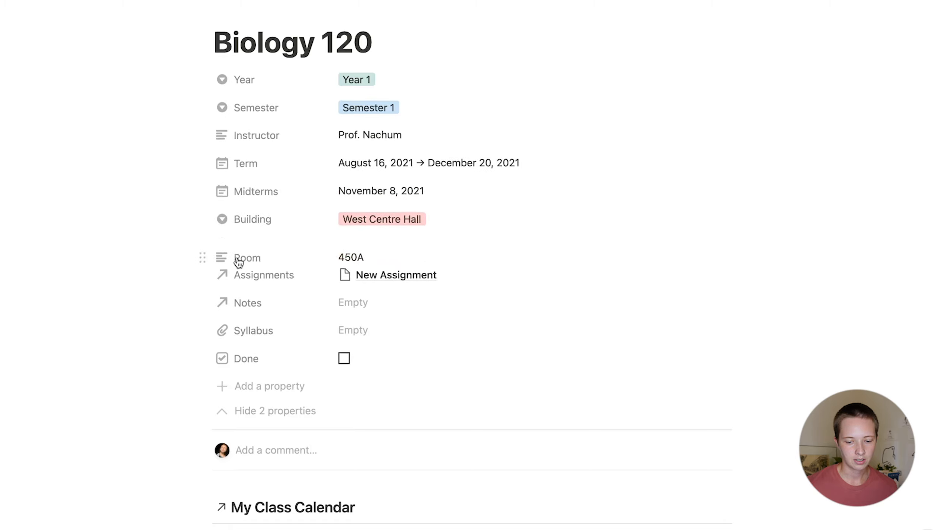
click(247, 409)
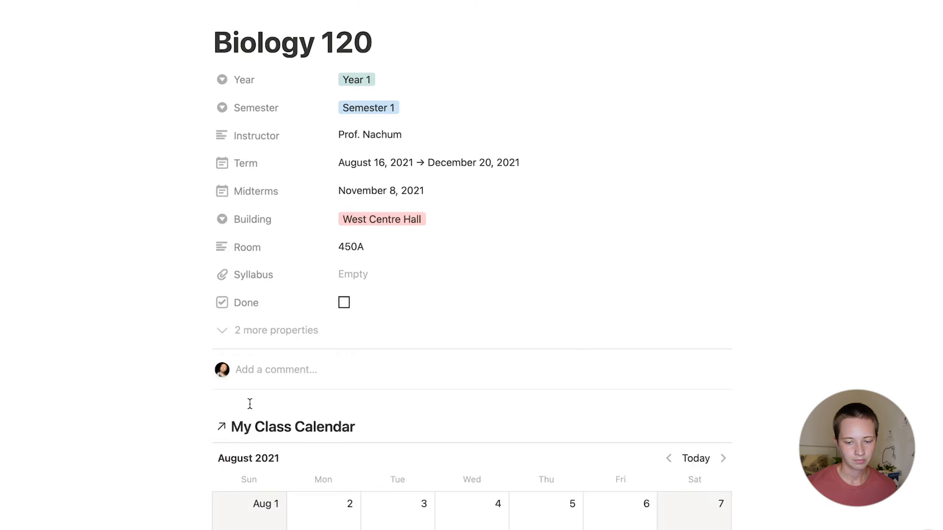
Rename the New Assignment calendar entry as Assignment A and move it to August 26–29.
scroll(248, 403, down, 2)
scroll(250, 404, down, 10)
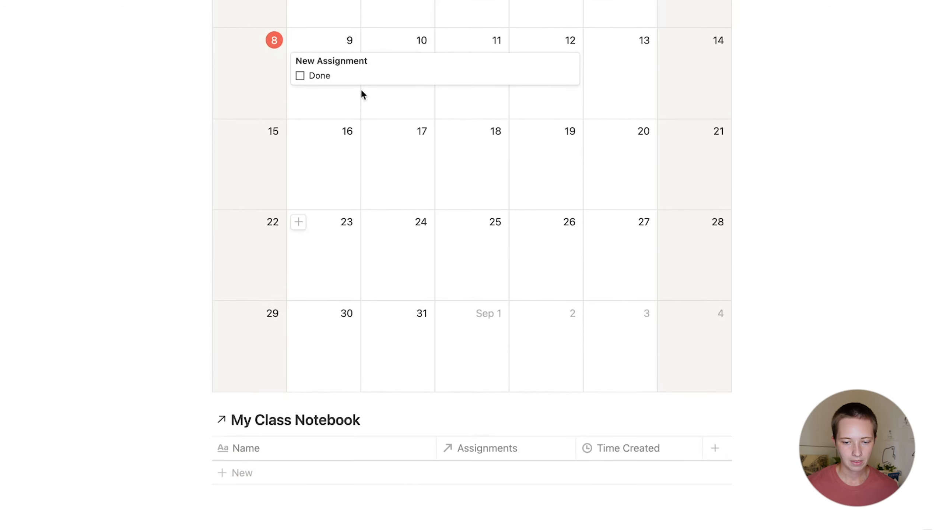
click(364, 63)
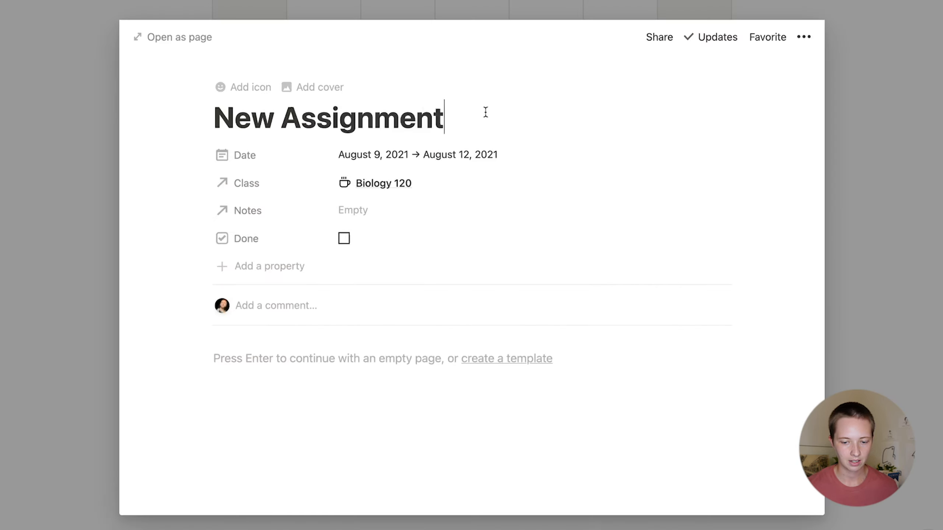
key(alt+shift+Left)
key(alt+shift+Left)
text(Assignment)
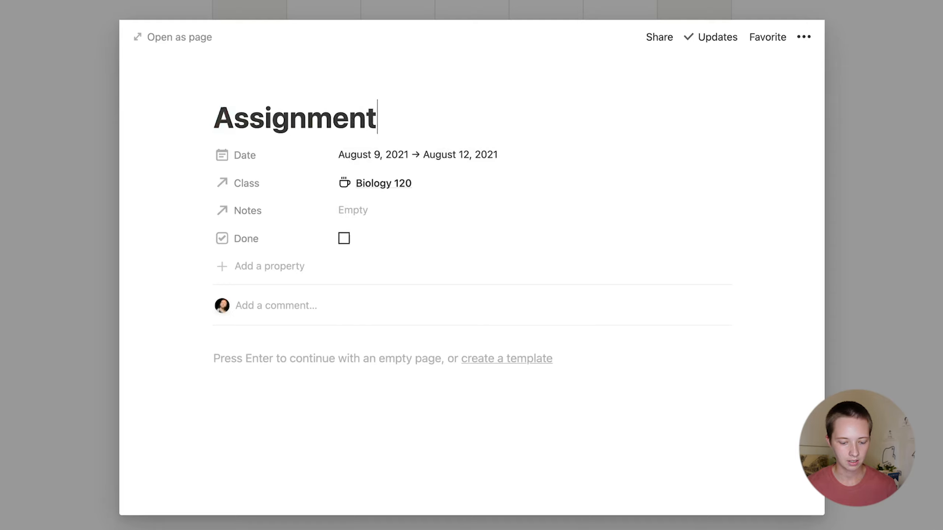
text( A)
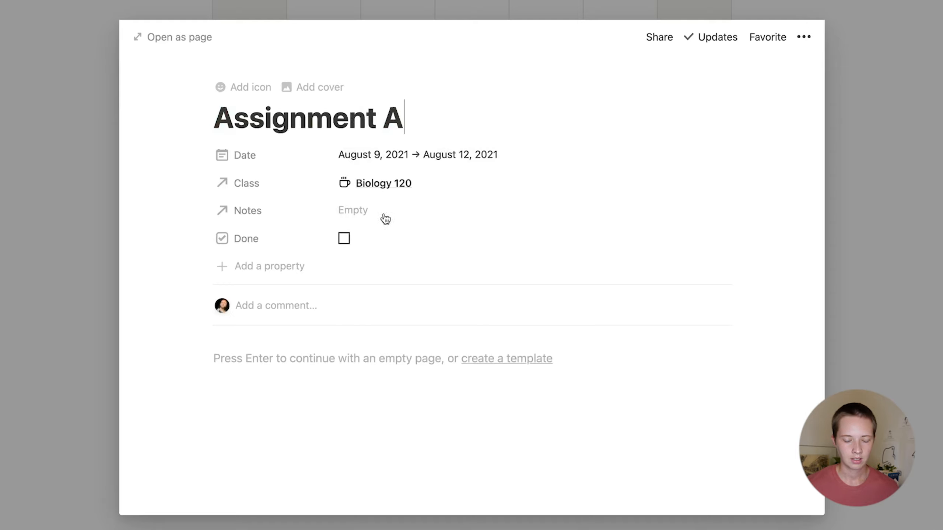
click(108, 232)
scroll(108, 233, down, 3)
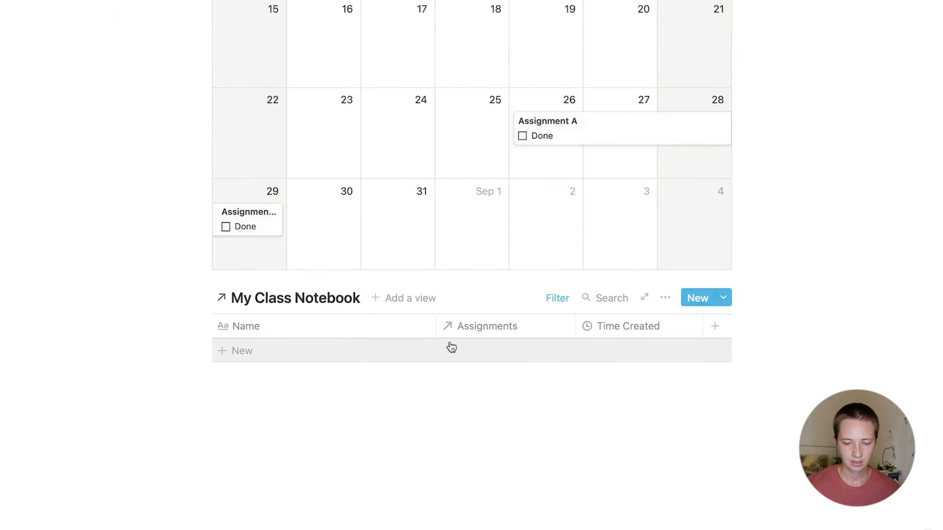
Add an entry named Note I to Biology 120's My Class Notebook and relate it to Assignment A.
click(351, 348)
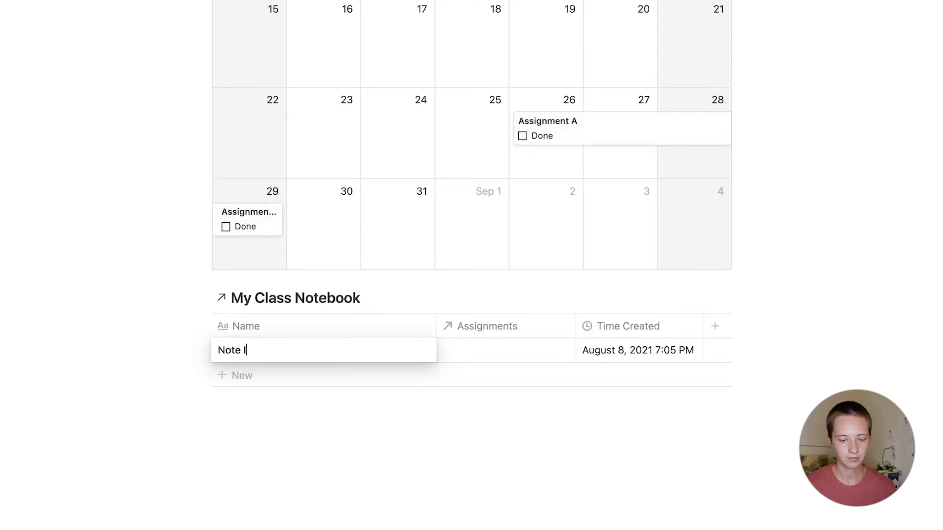
key(Escape)
click(522, 351)
text(Assign)
key(Return)
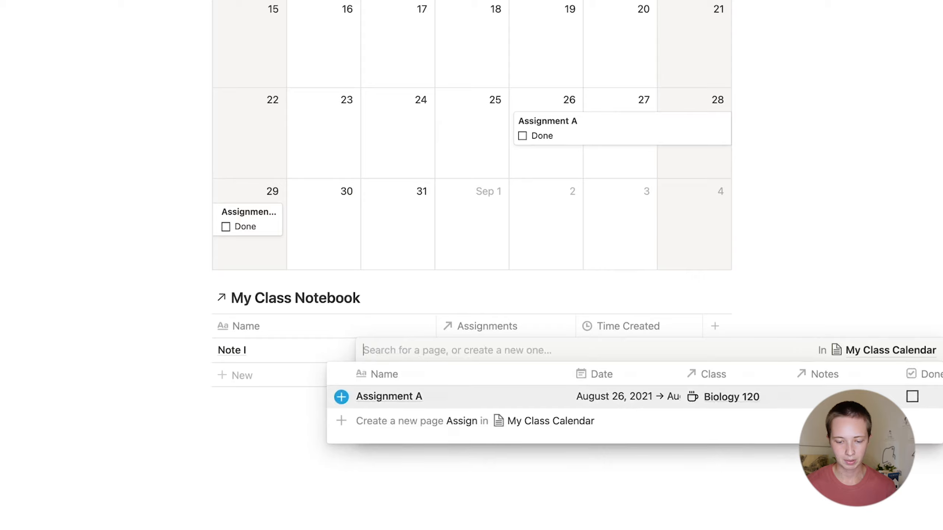
click(907, 106)
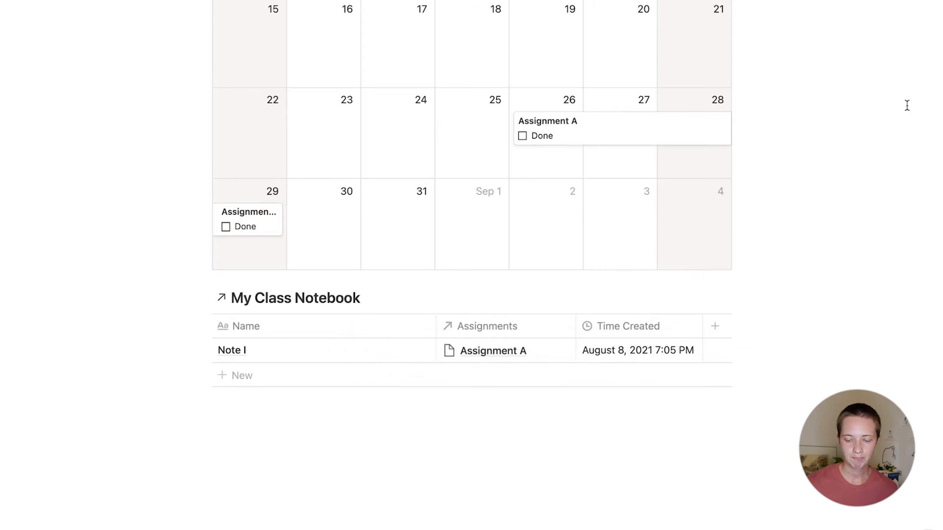
Return to the Student Starter page and delete the blank entry from My Class Notebook.
scroll(907, 105, up, 15)
key(super+[)
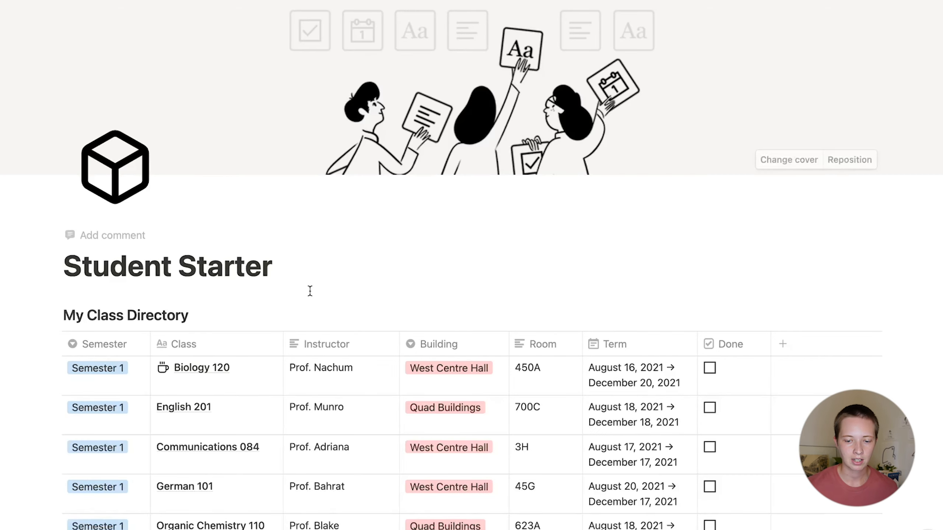
scroll(309, 290, down, 20)
scroll(311, 293, down, 2)
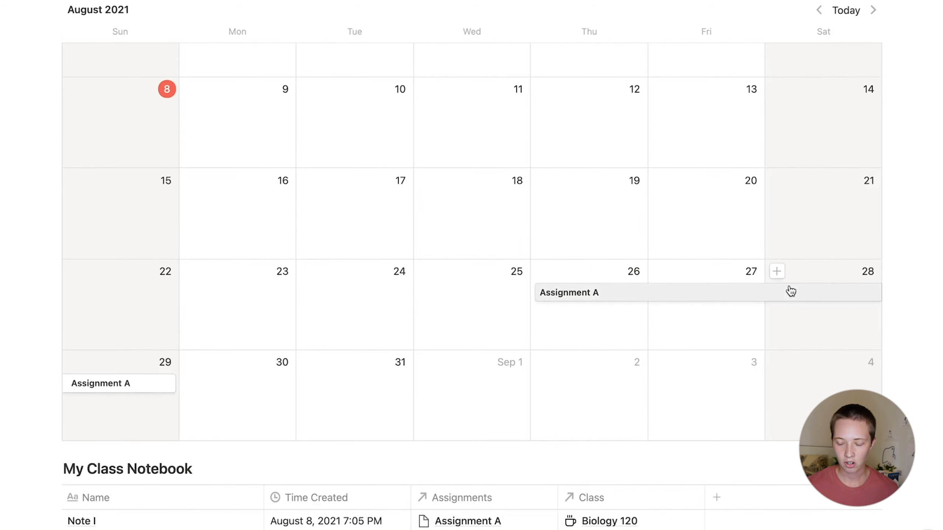
scroll(790, 293, down, 3)
scroll(792, 292, down, 2)
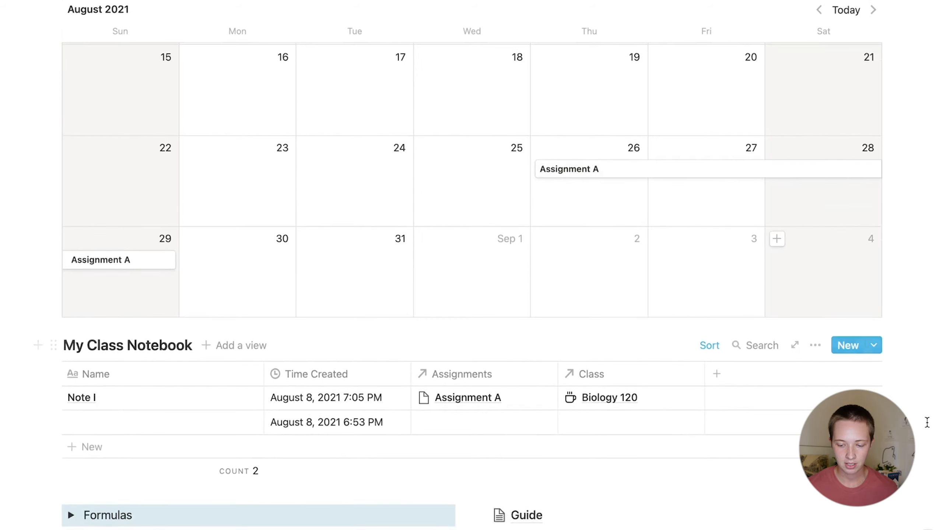
drag(927, 424, 781, 422)
key(Delete)
Show the Done and Class properties on the entries of the main My Class Calendar.
scroll(810, 193, up, 6)
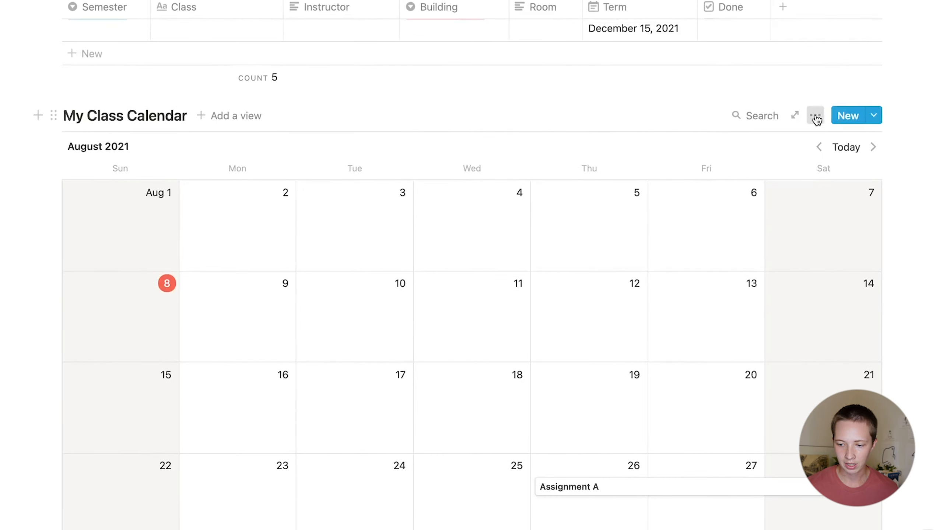
click(816, 117)
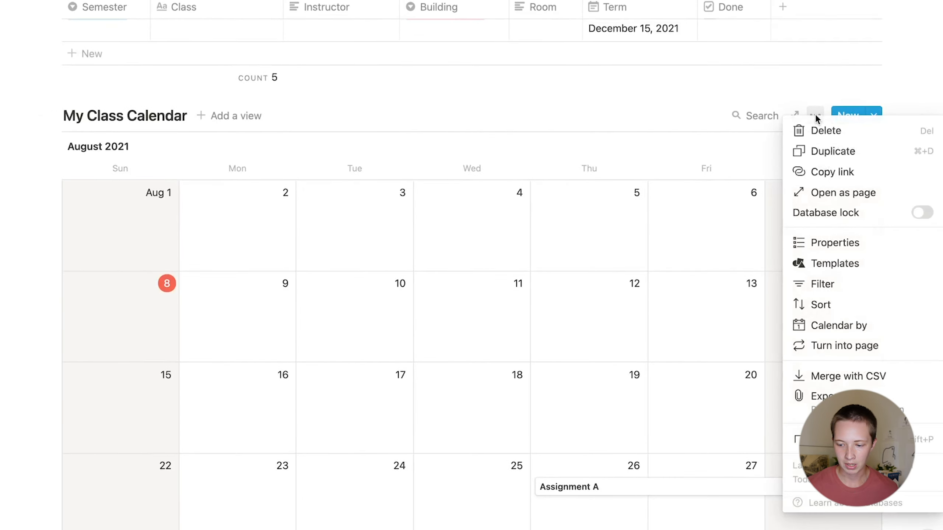
click(835, 249)
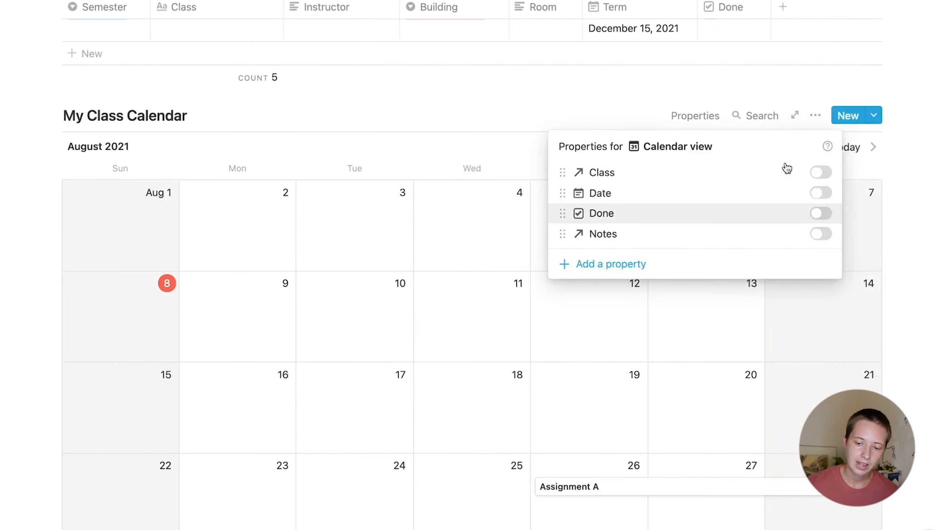
click(821, 213)
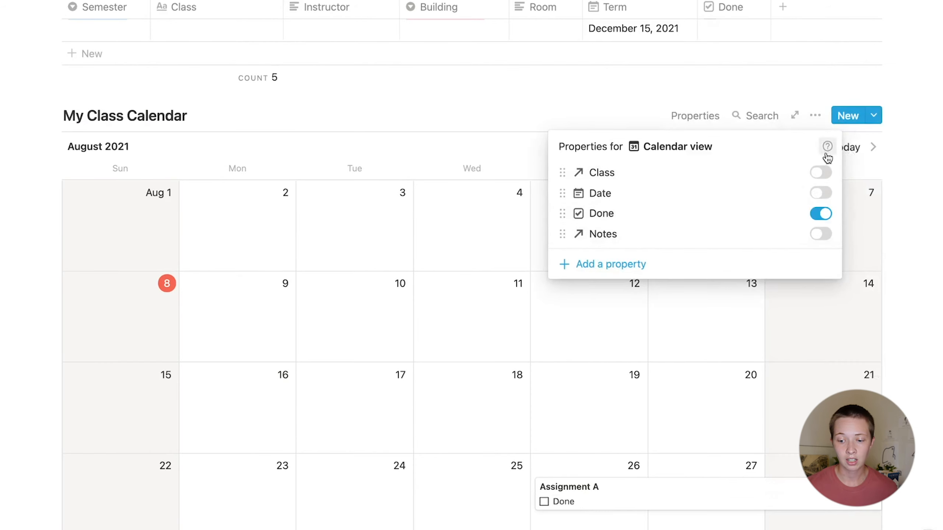
click(821, 173)
click(930, 204)
scroll(931, 202, down, 4)
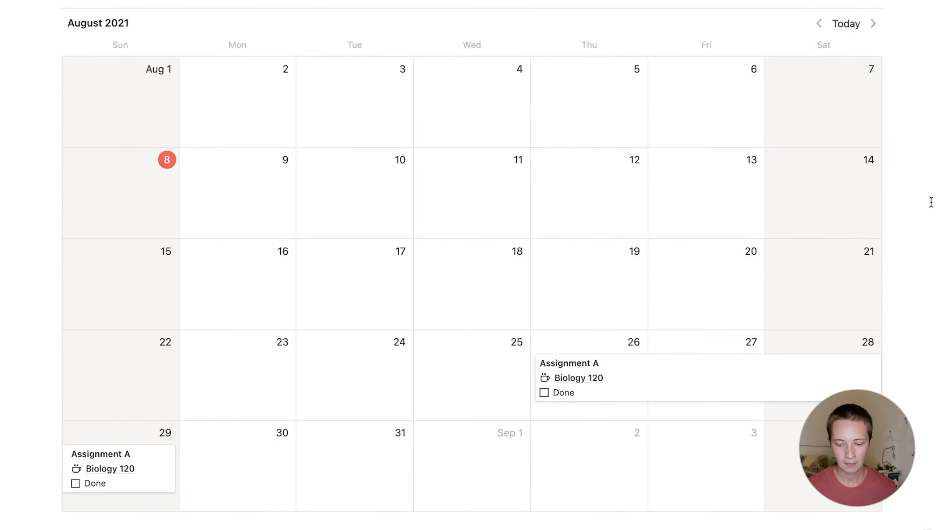
Open English 201 from My Class Directory as a full page and apply the New Class template.
scroll(932, 203, up, 15)
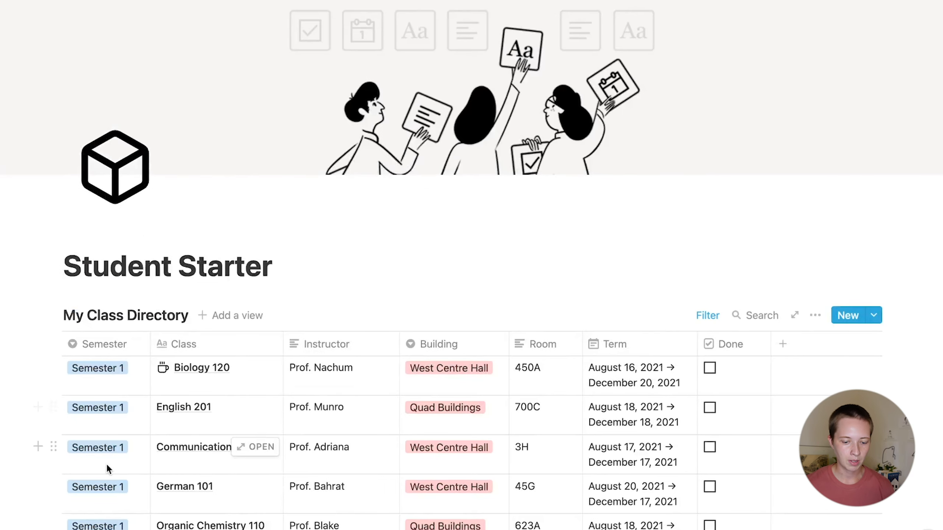
scroll(106, 465, down, 3)
click(252, 320)
key(Escape)
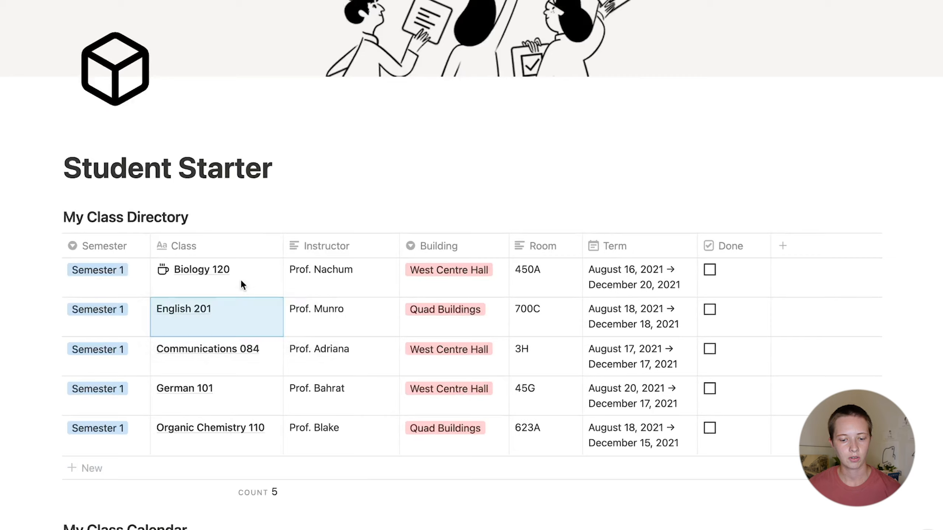
click(264, 310)
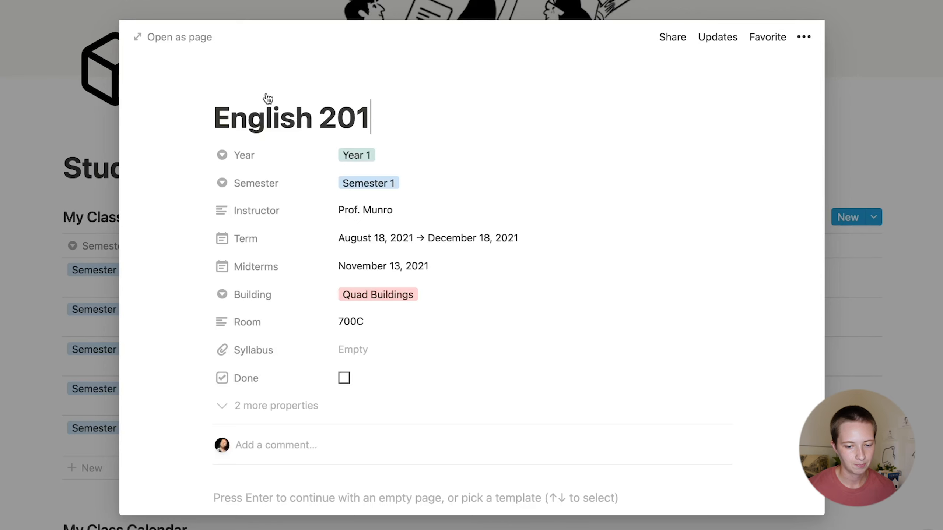
click(164, 36)
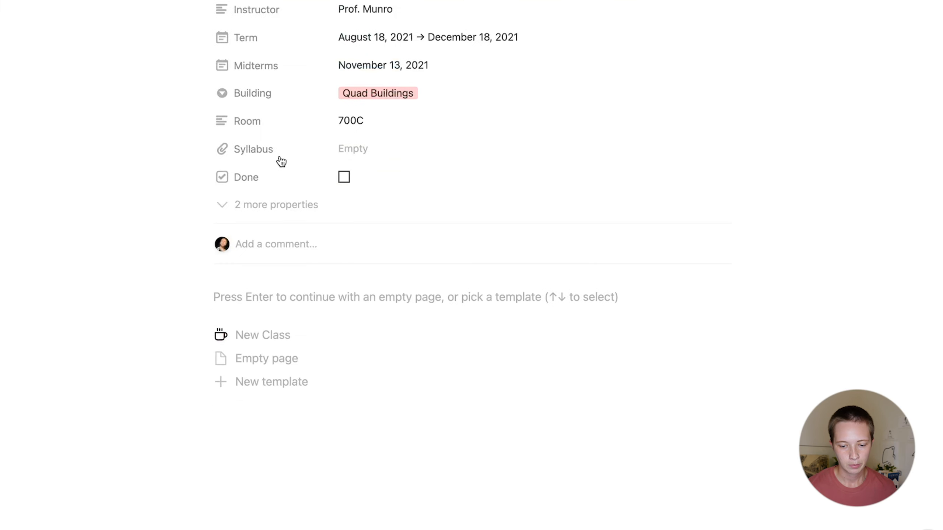
click(269, 337)
scroll(497, 241, up, 2)
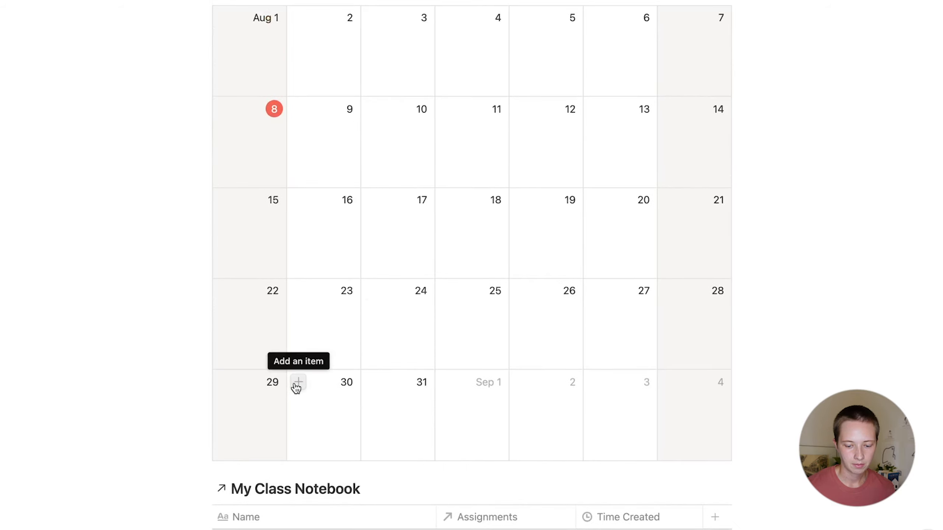
Add Assignment B on August 30 in English 201's calendar, mark it Done and extend it to September 1.
click(296, 385)
text(Assign)
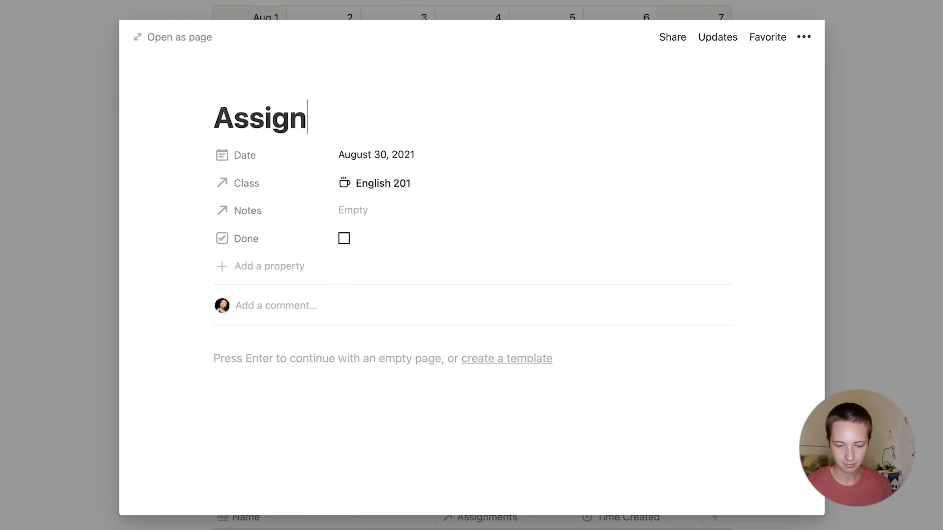
text(men)
key(BackSpace)
text(en)
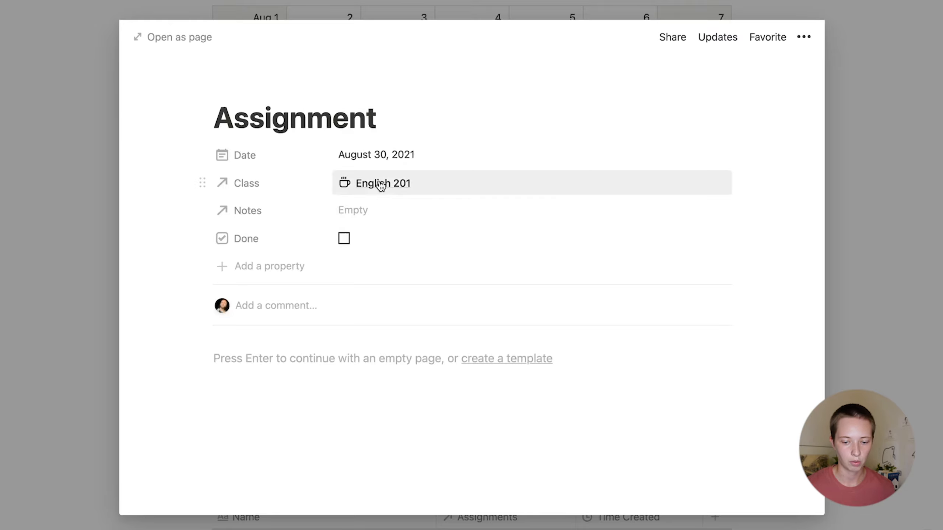
click(344, 240)
click(76, 211)
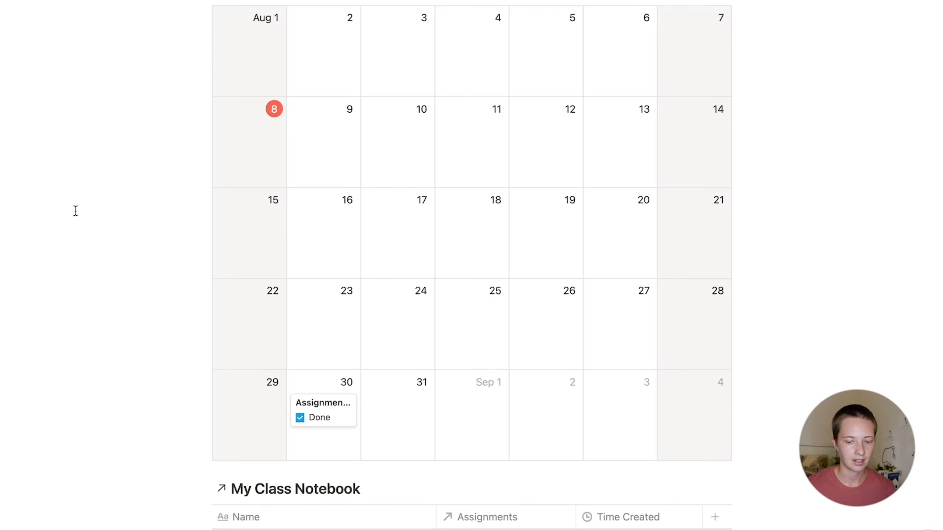
drag(435, 424, 495, 424)
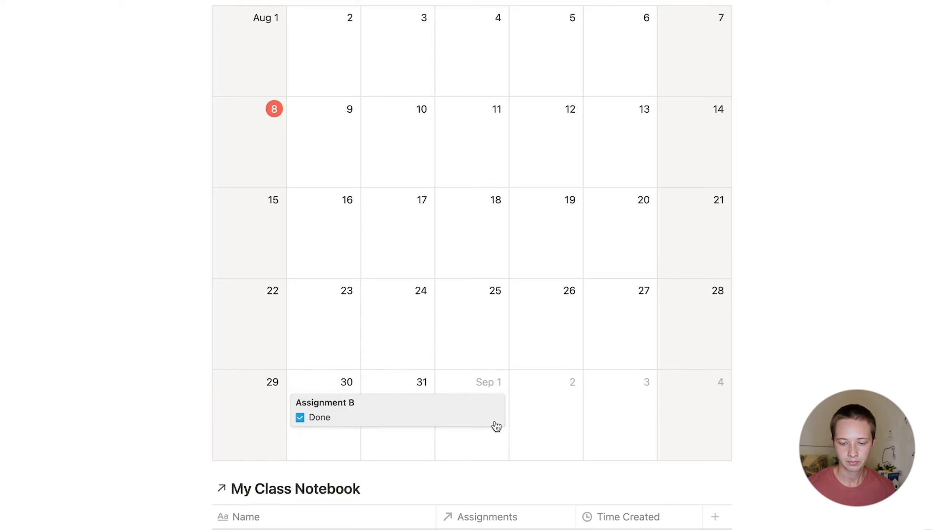
Add two entries named Note II and Note III to English 201's My Class Notebook.
scroll(495, 425, down, 4)
click(420, 404)
text(Note II)
key(Return)
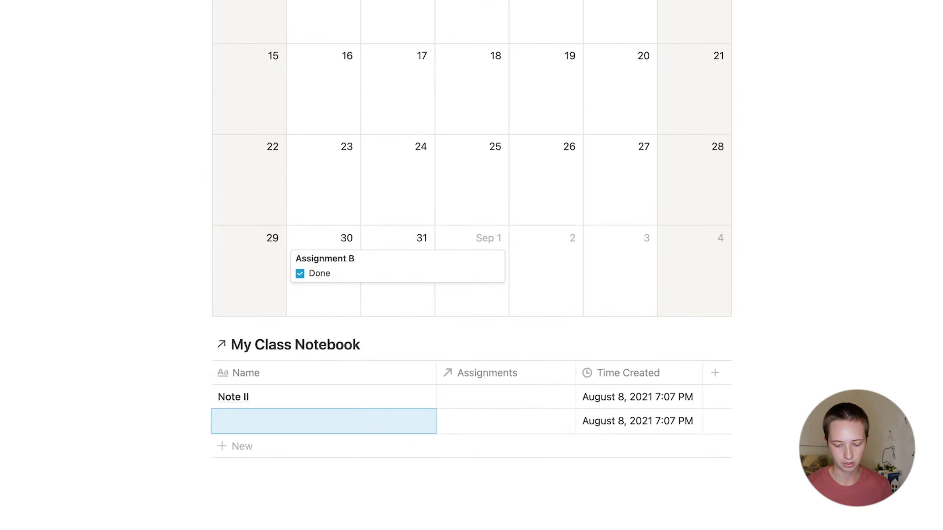
text(Note III)
Relate Note III to Assignment B in the Assignments property.
scroll(518, 316, down, 3)
click(518, 316)
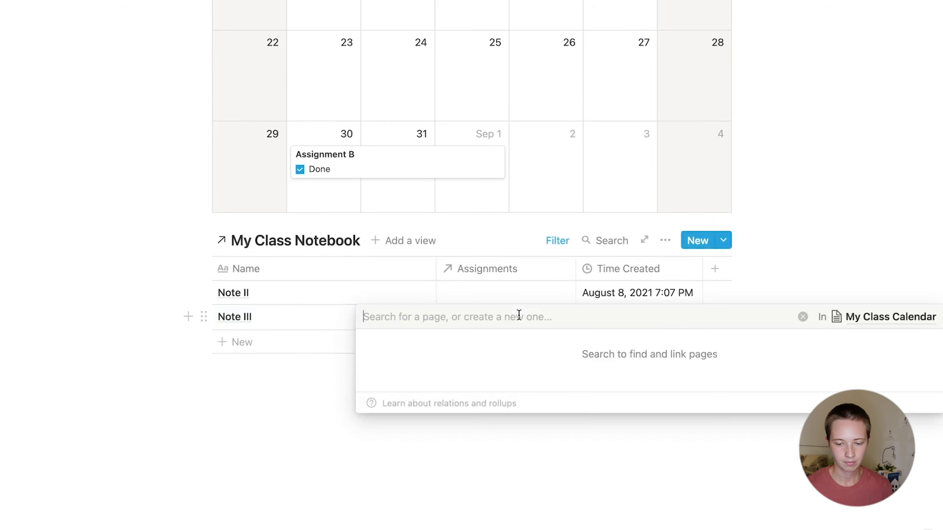
text(As)
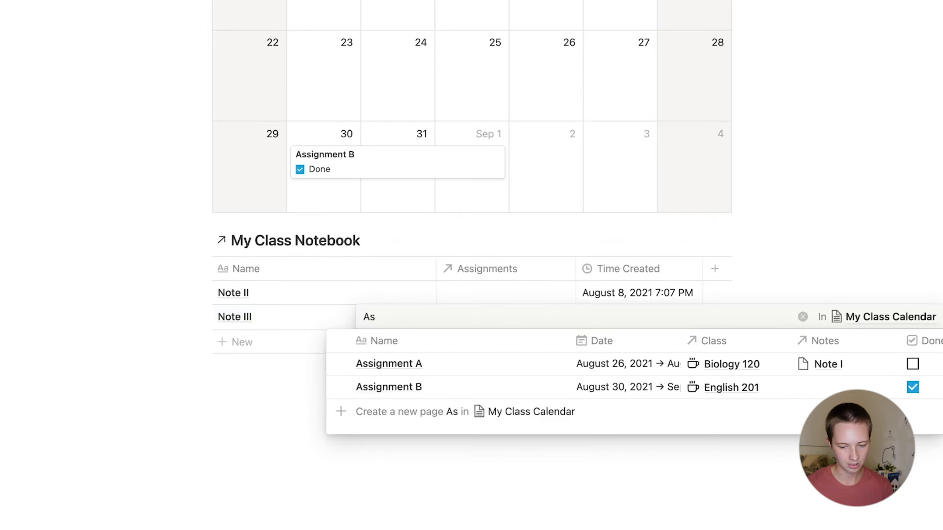
click(341, 387)
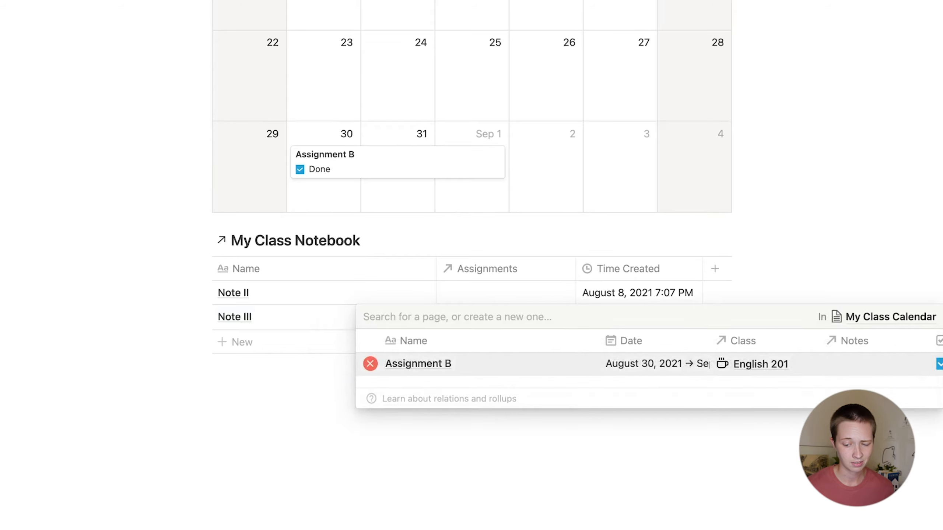
click(864, 204)
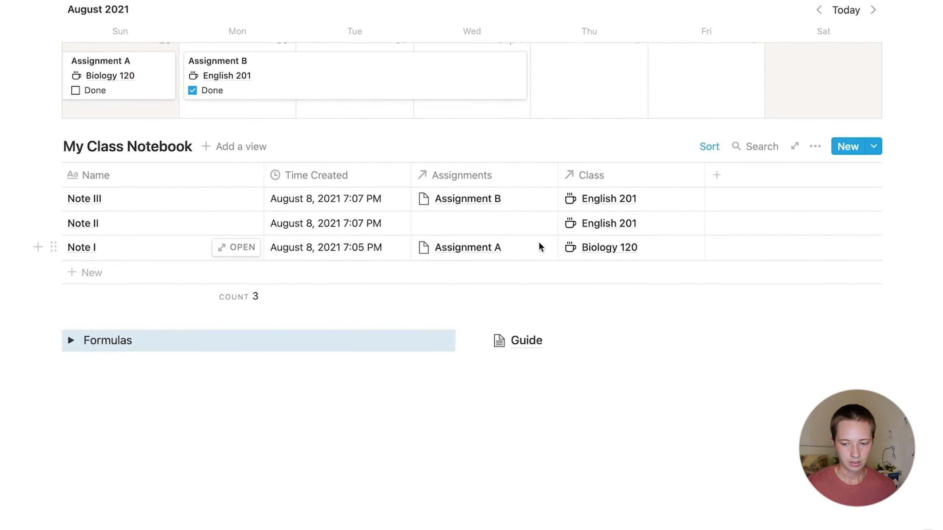
Check the sort rule of My Class Notebook on the Student Starter page.
click(709, 147)
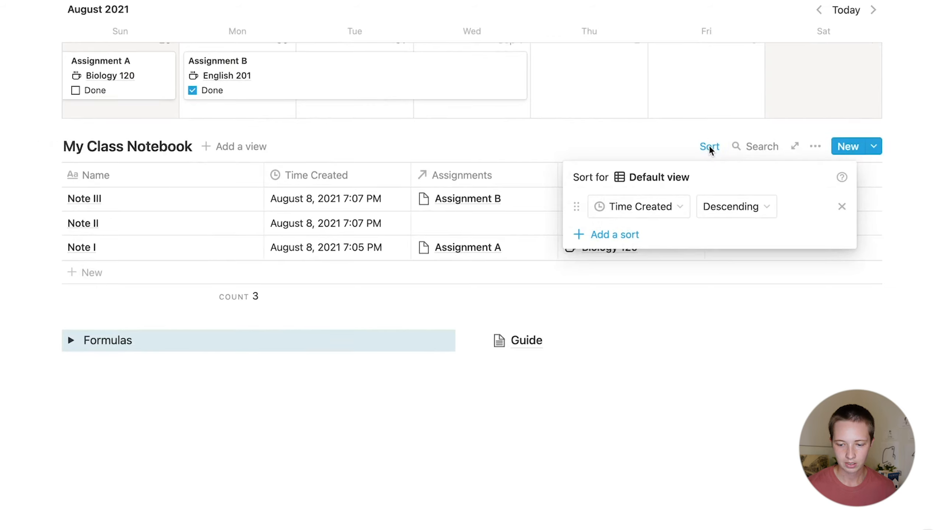
click(579, 145)
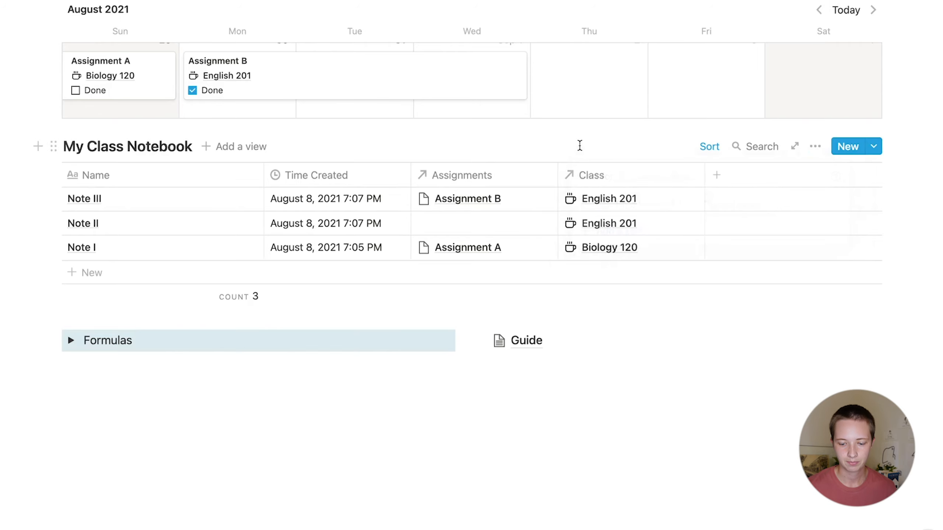
scroll(579, 144, up, 15)
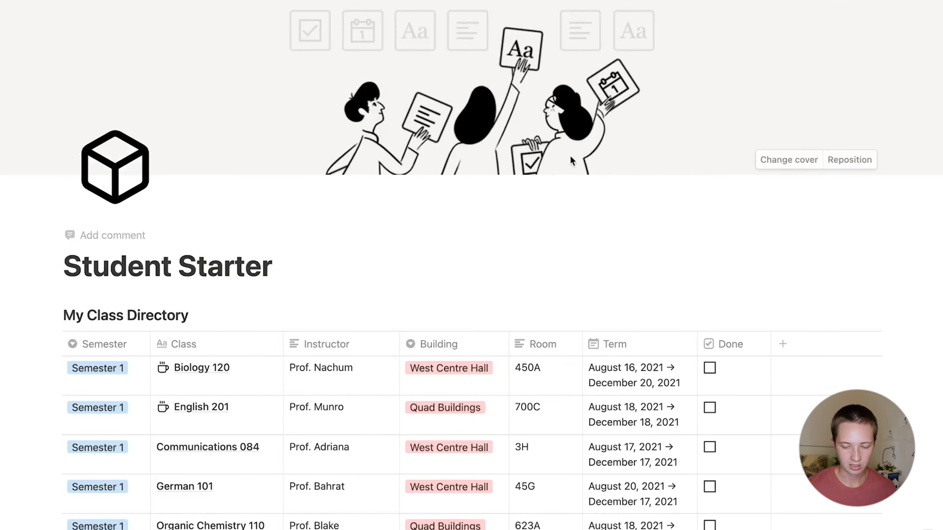
Hide the Instructor, Building, Room and Term properties in My Class Directory's default view.
scroll(557, 170, down, 2)
scroll(379, 154, down, 5)
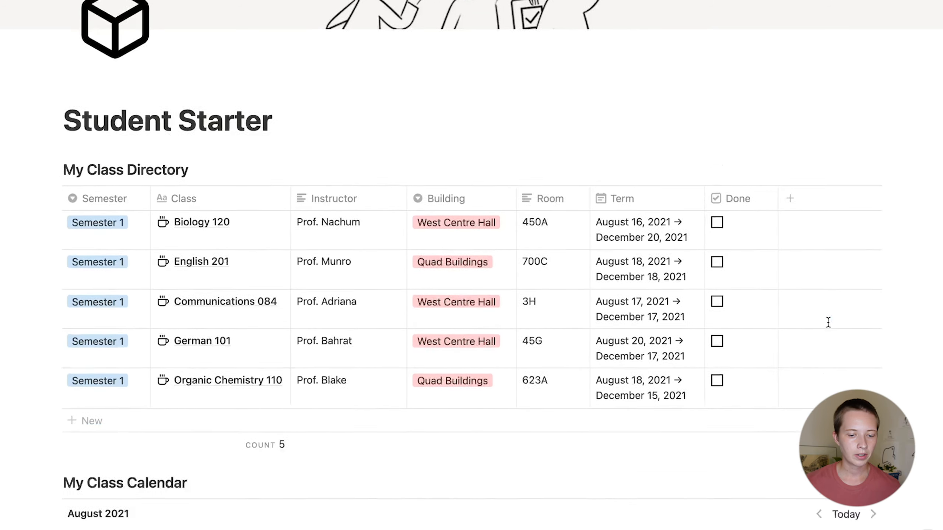
scroll(829, 322, down, 3)
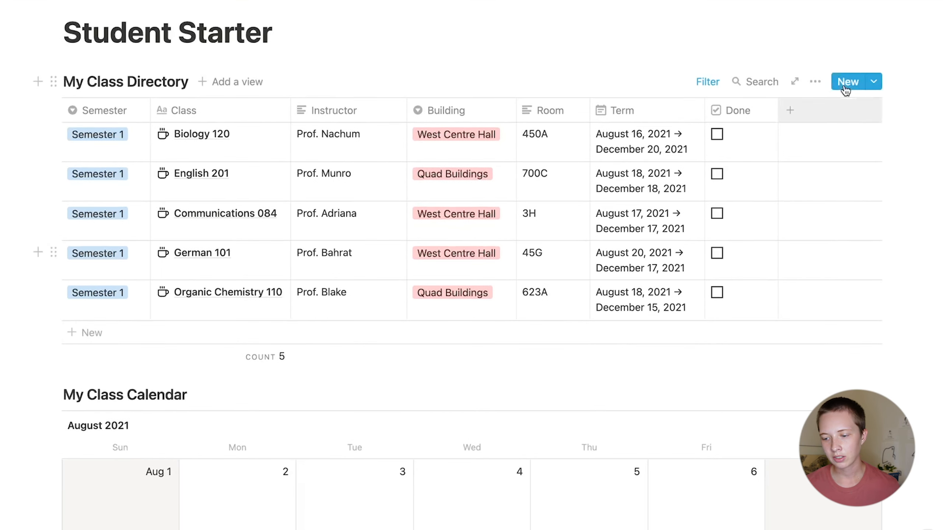
click(819, 84)
click(869, 215)
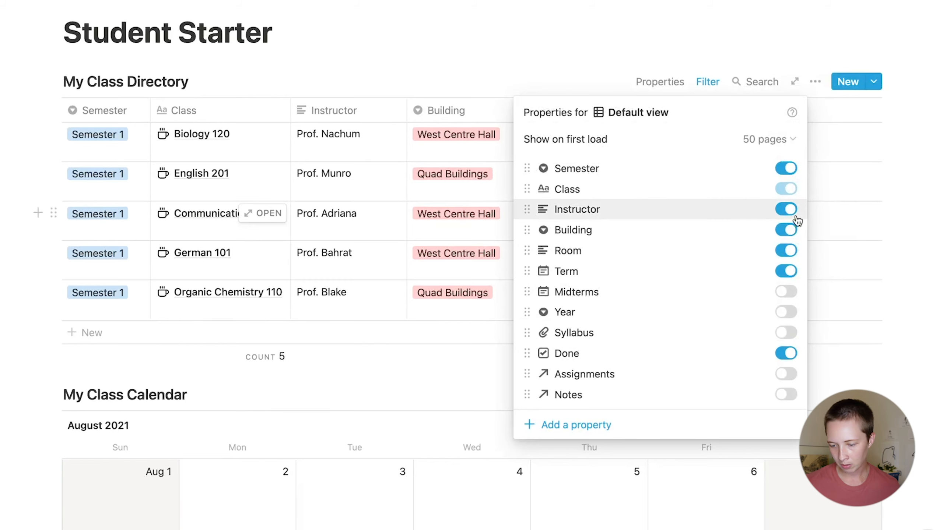
click(786, 211)
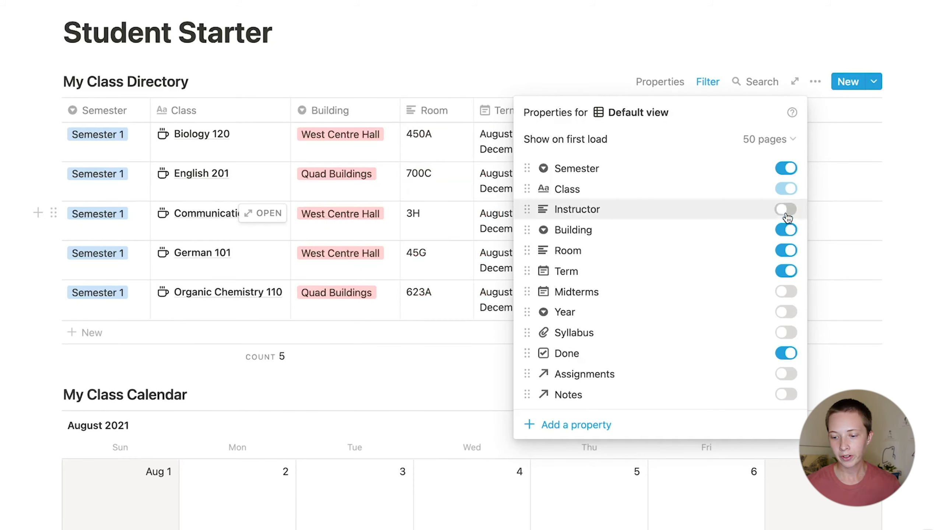
click(786, 230)
click(791, 253)
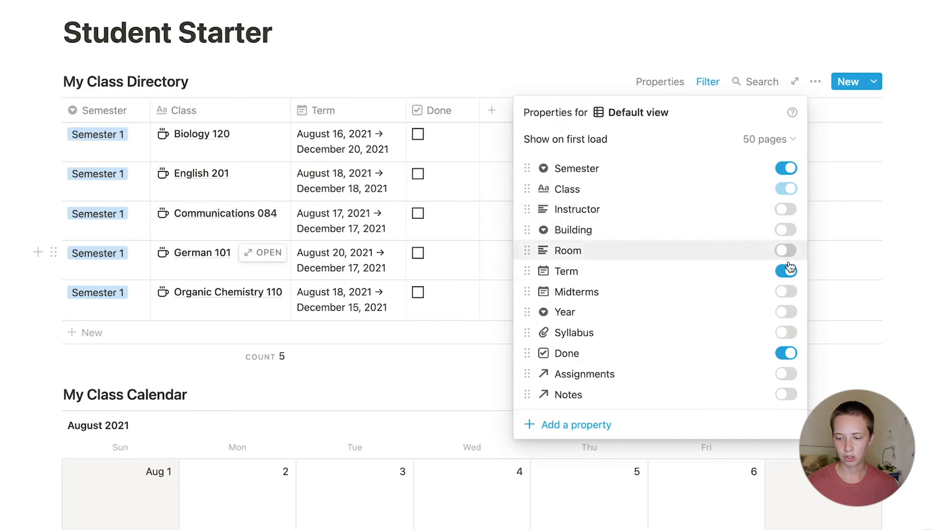
click(787, 271)
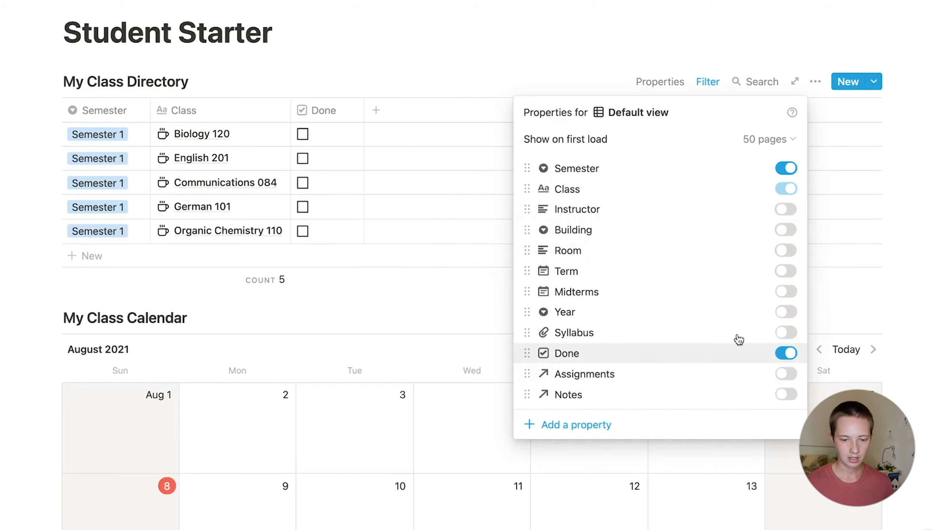
click(342, 82)
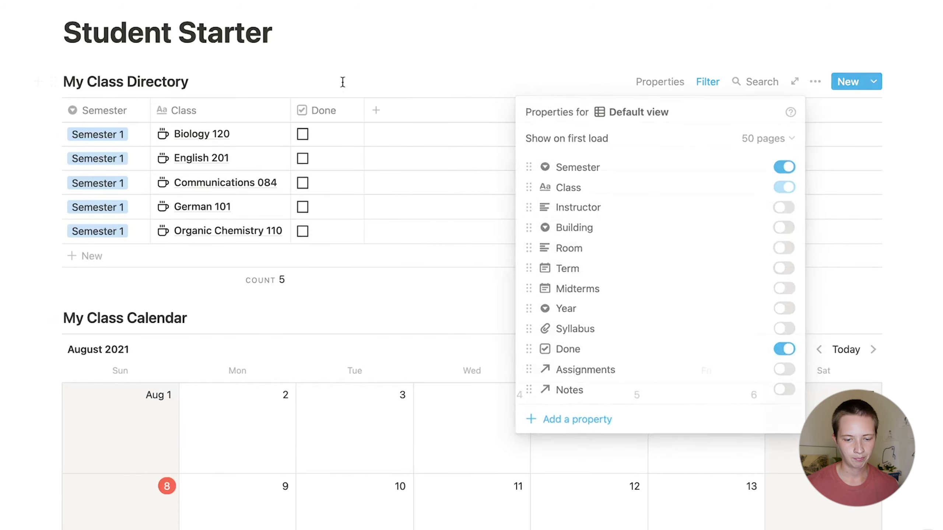
Add a text property named Scheduled For to My Class Directory.
click(422, 116)
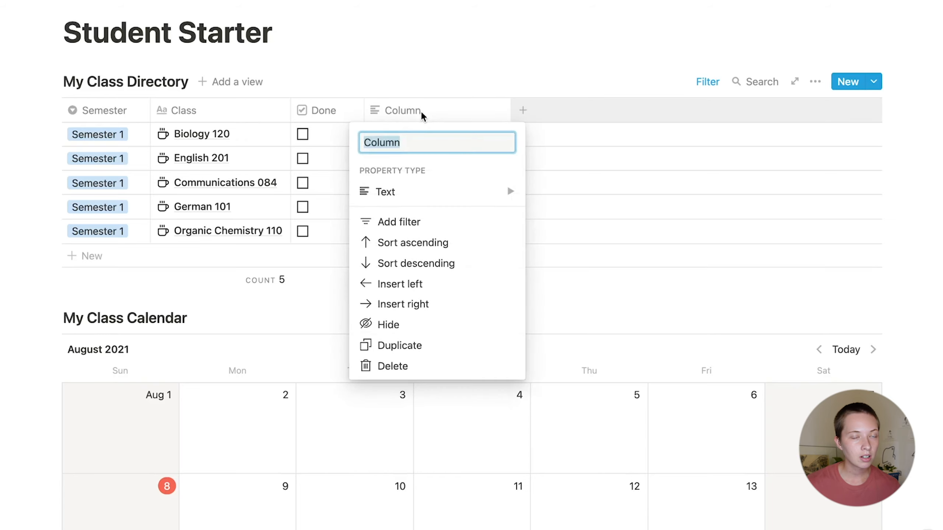
text(Scheduled For)
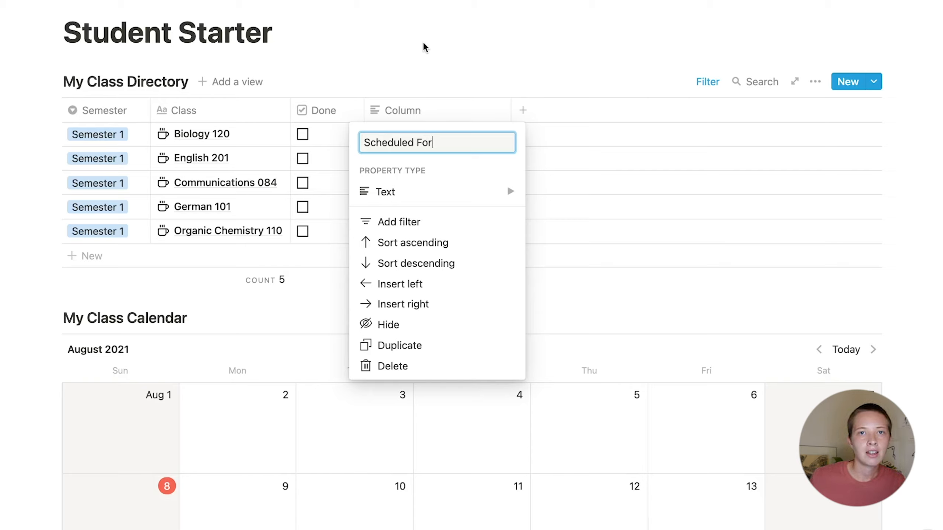
click(424, 45)
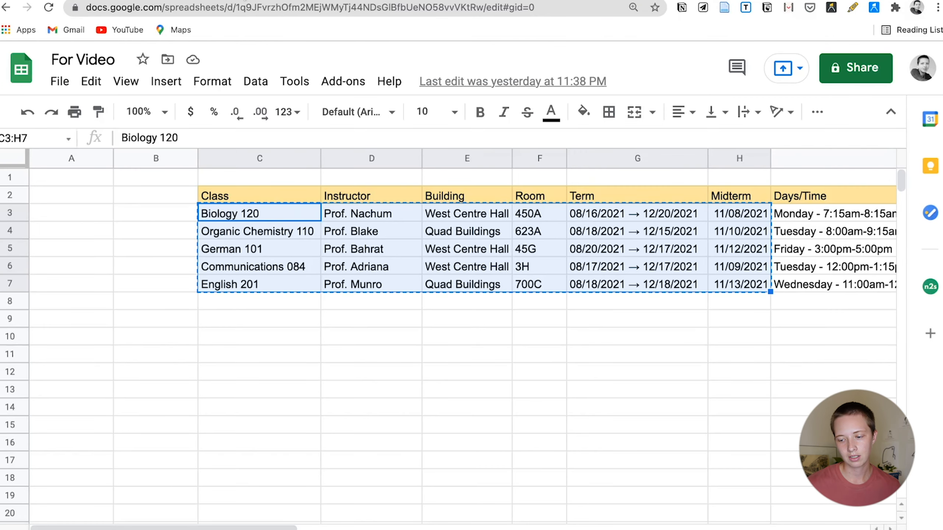
Check the Days/Time column in the For Video spreadsheet and enter Monday - 7:15am-8:15am as Biology 120's Scheduled For value in Notion.
scroll(647, 270, right, 10)
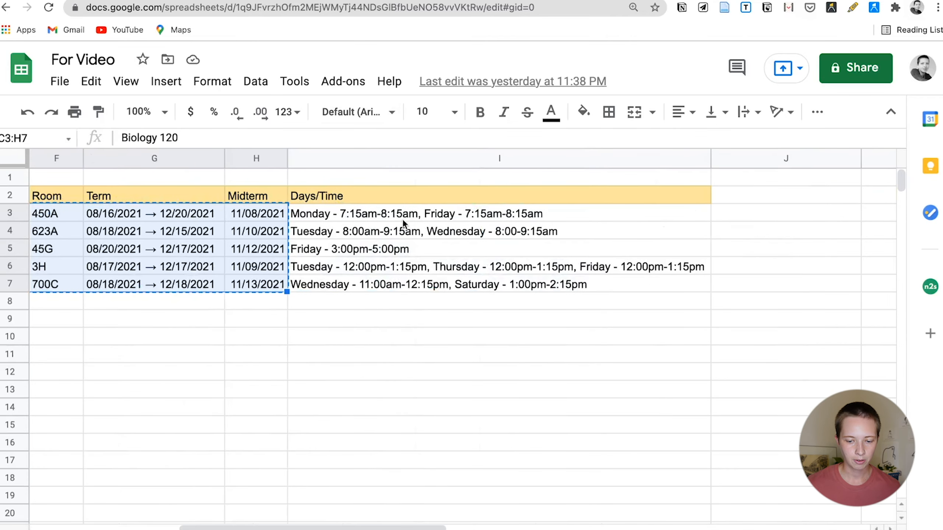
click(312, 217)
key(ctrl+Left)
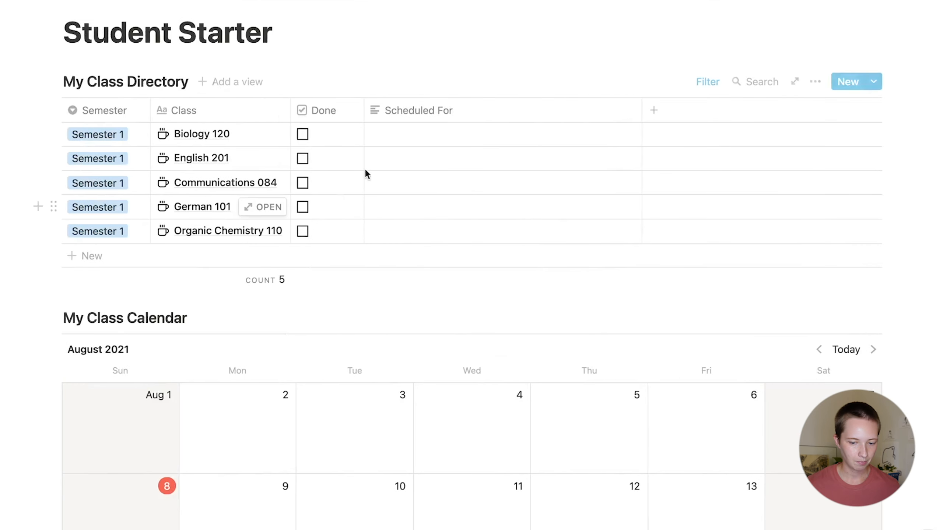
click(412, 134)
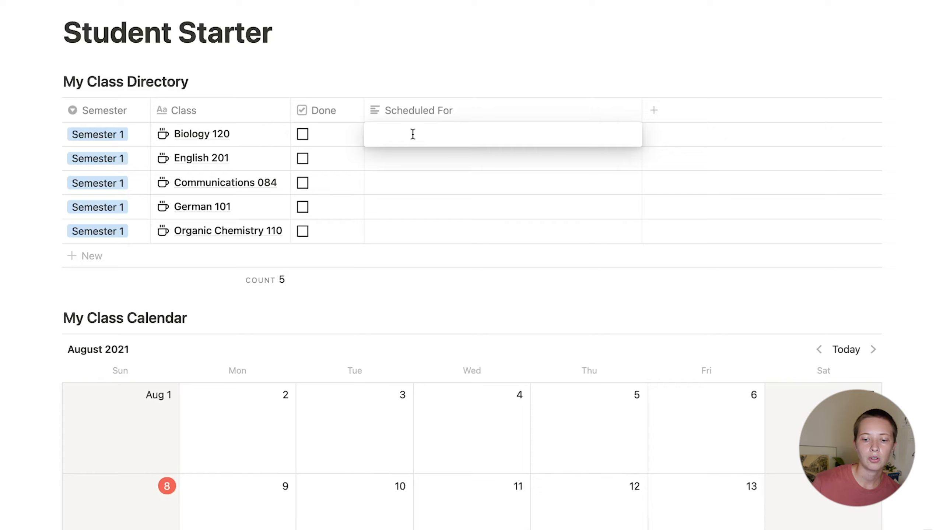
text(Mo)
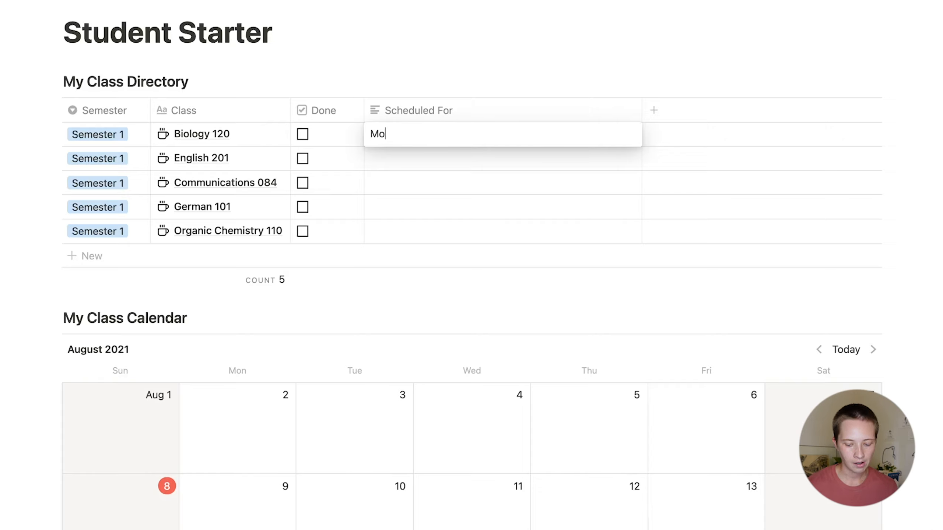
text(nday - 7)
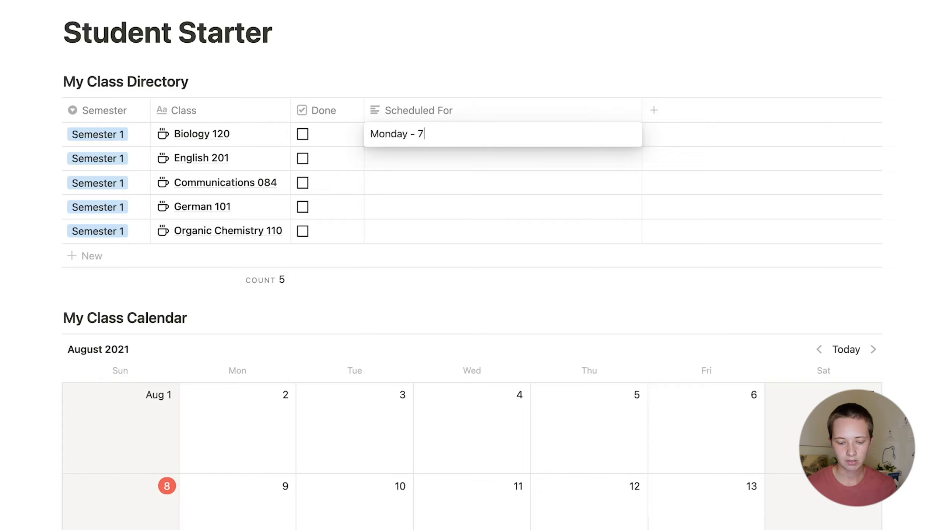
text(:15am-8:15am)
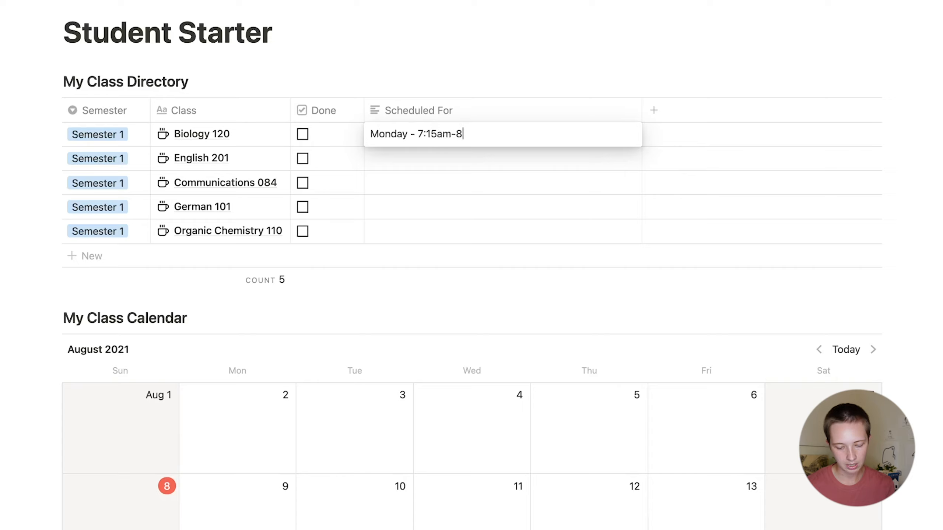
click(456, 88)
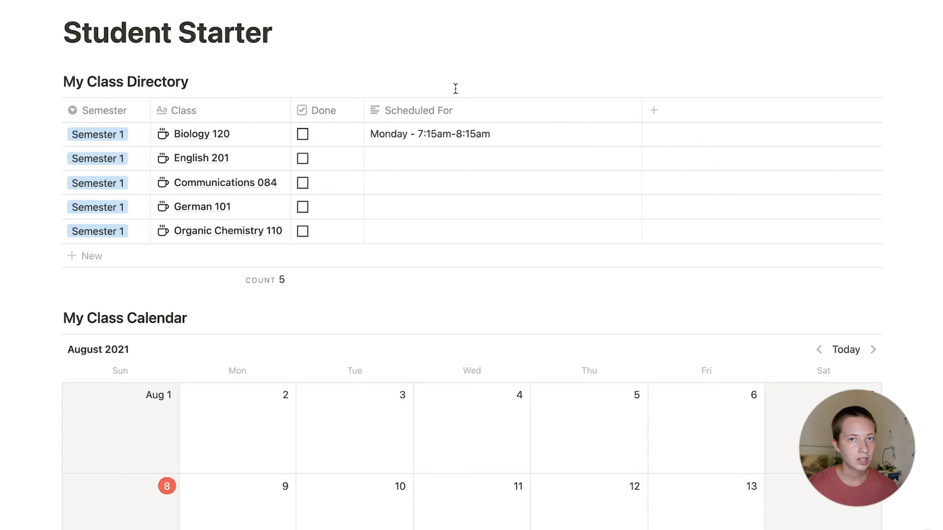
Add a formula property named Time Today @ to My Class Directory, leaving its formula empty.
click(537, 118)
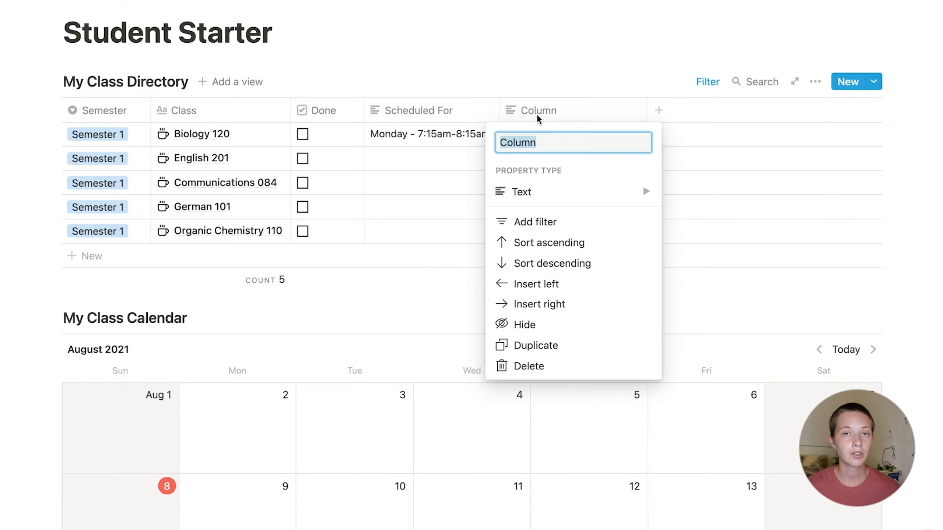
text(Time T)
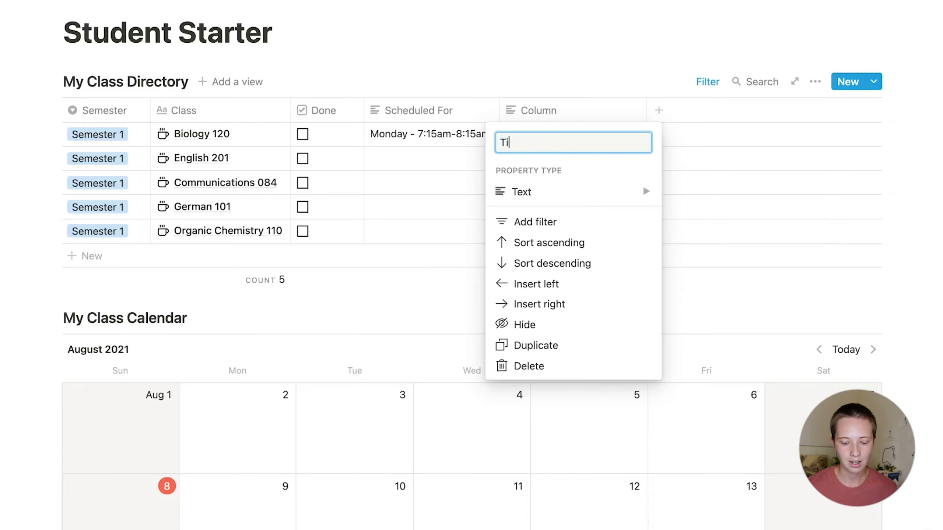
text(oday @)
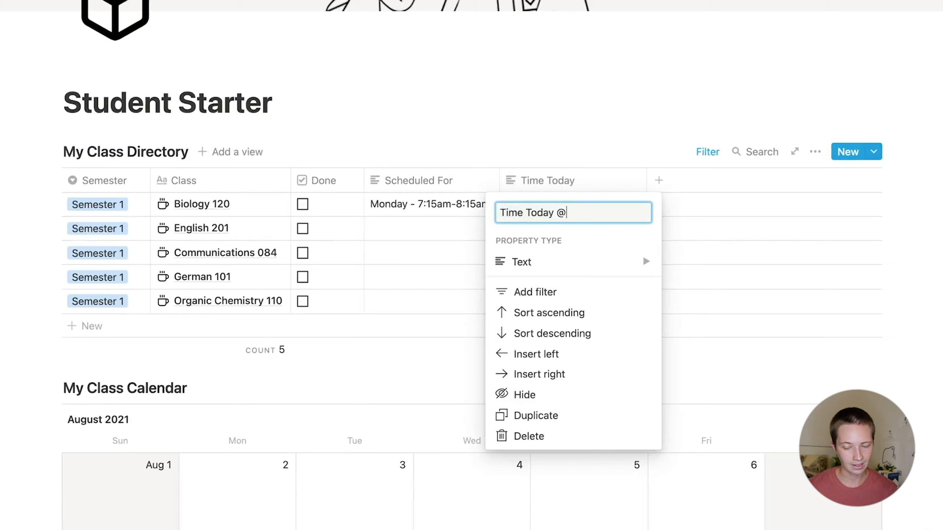
key(Return)
click(580, 190)
click(564, 261)
click(741, 390)
key(Escape)
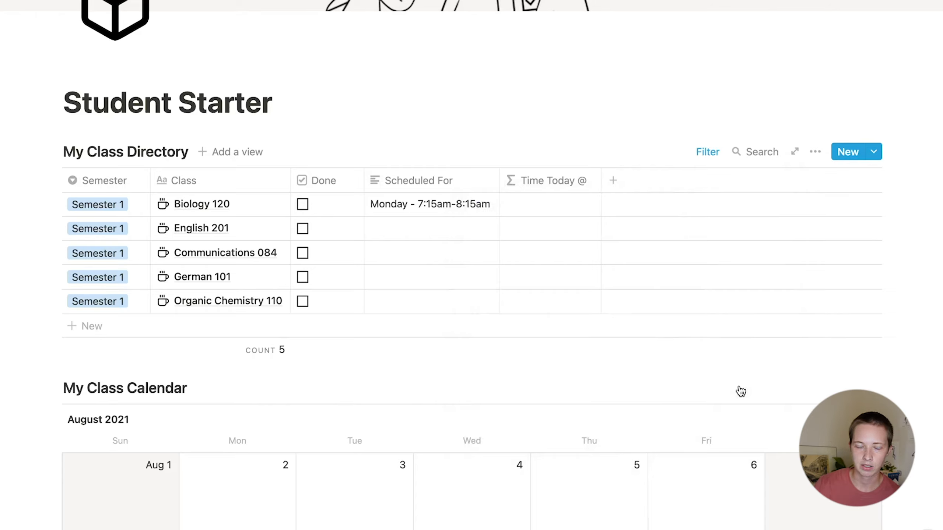
Copy the Days/Time entries from the spreadsheet into the Scheduled For column from Biology 120 down, and widen that column.
drag(501, 181, 556, 180)
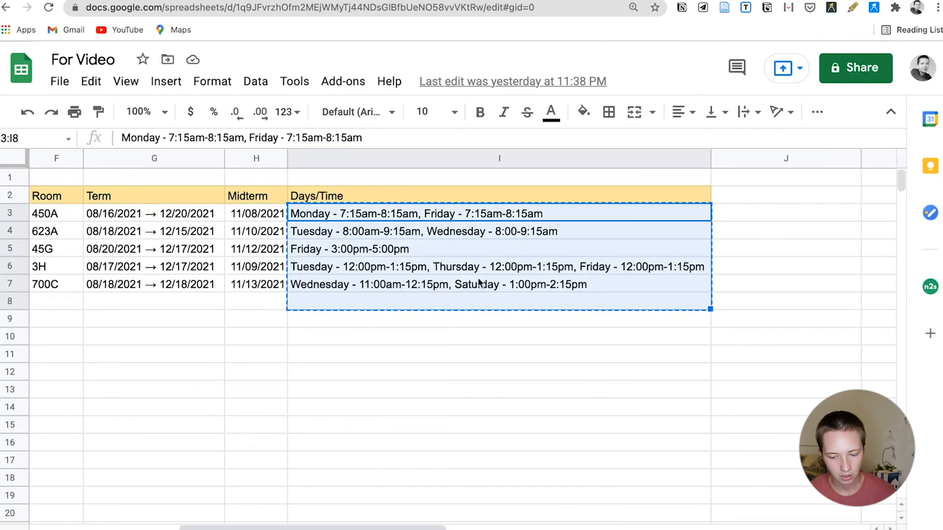
click(474, 265)
click(325, 211)
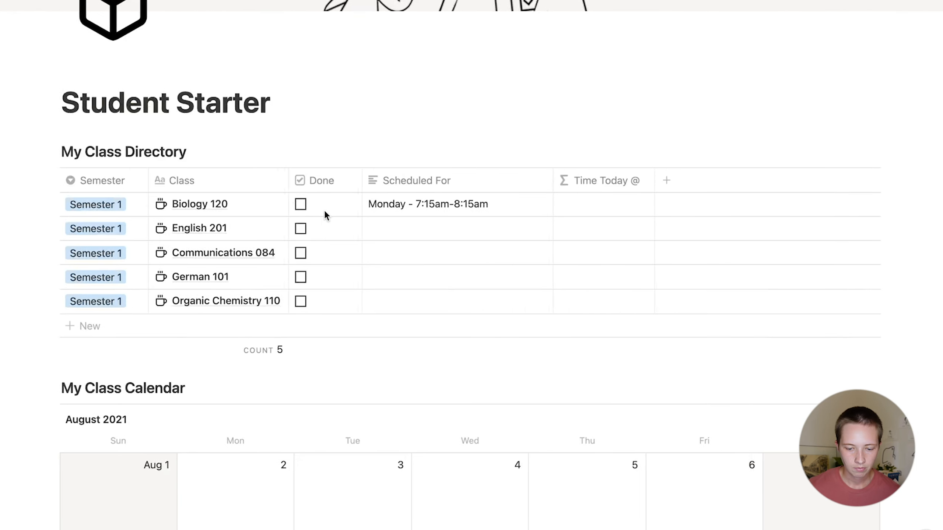
click(409, 204)
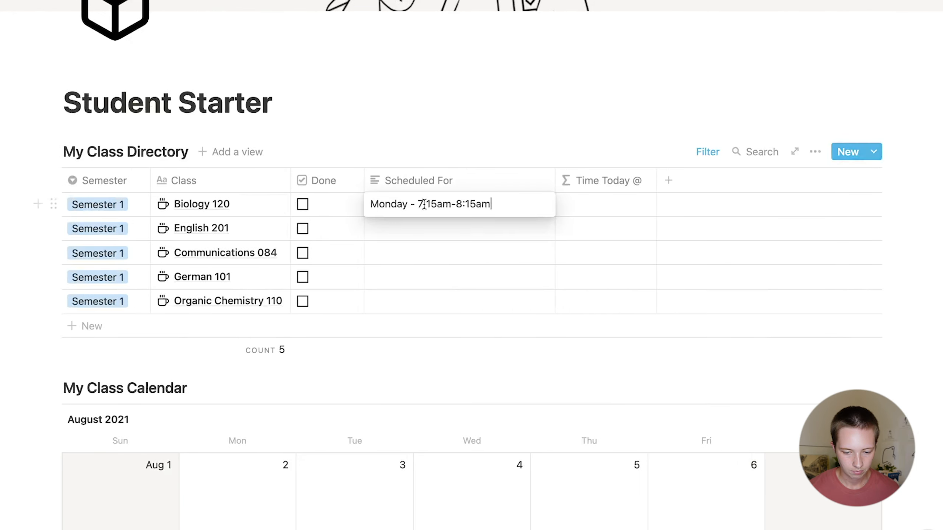
key(Escape)
text(Monday - 7:15am-8:15am, Friday - 7:15am-8:15am Tuesday - 8:00am-9:15am, Wednesday - 8:00-9:15am Friday - 3:00pm-5:00pm Tuesday - 12:00pm-1:15pm, Thursday - 12:00pm-1:15pm, Friday - 12:00pm-1:15pm Wednesday - 11:00am-12:15pm, Saturday - 1:00pm-2:15pm)
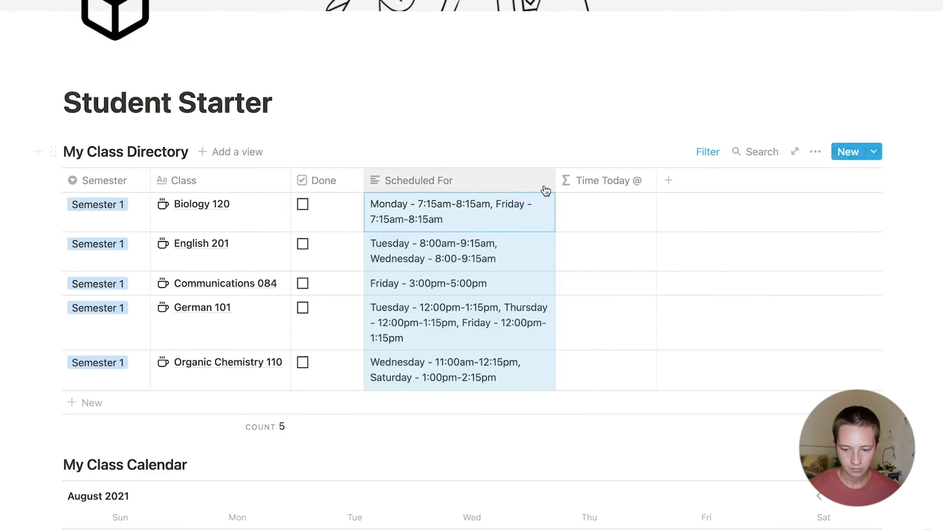
drag(555, 182, 675, 184)
Convert the Scheduled For property to Multi-select and narrow its column to fit the tags.
click(419, 189)
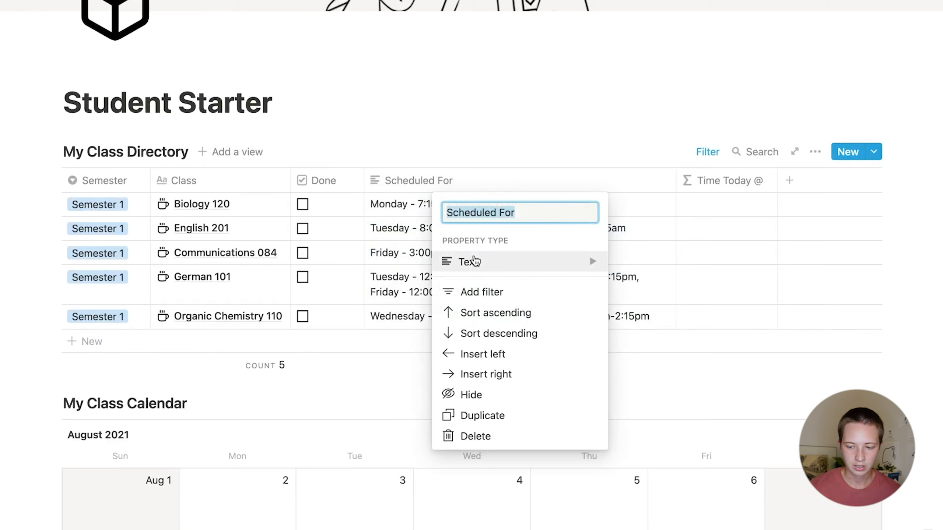
mouse_move(468, 262)
click(648, 190)
drag(678, 181, 530, 181)
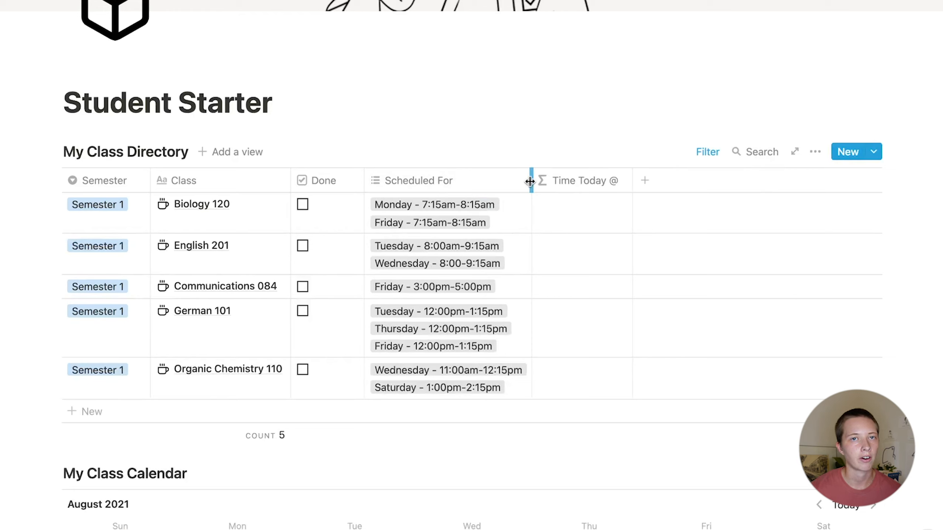
Examine Biology 120's Scheduled For options and read the Guide page's syntax for single and multiple class times.
click(437, 218)
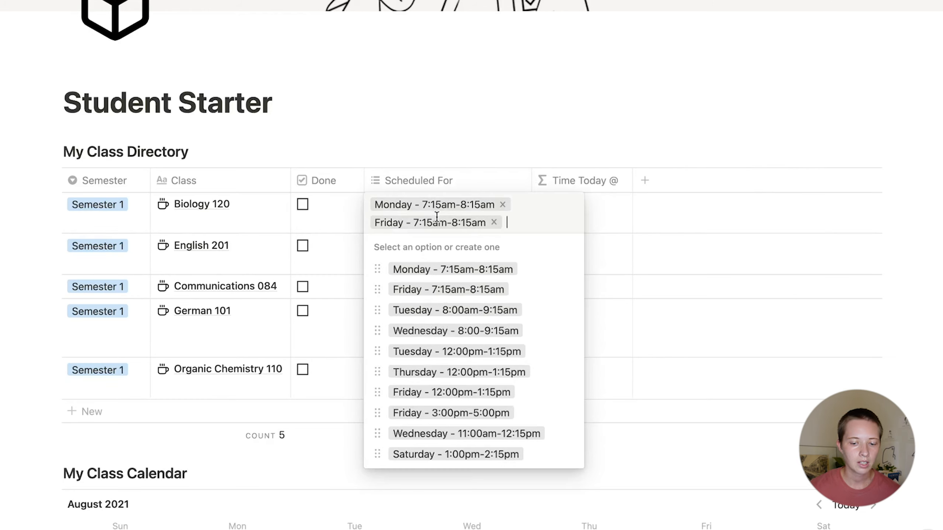
click(378, 134)
click(355, 122)
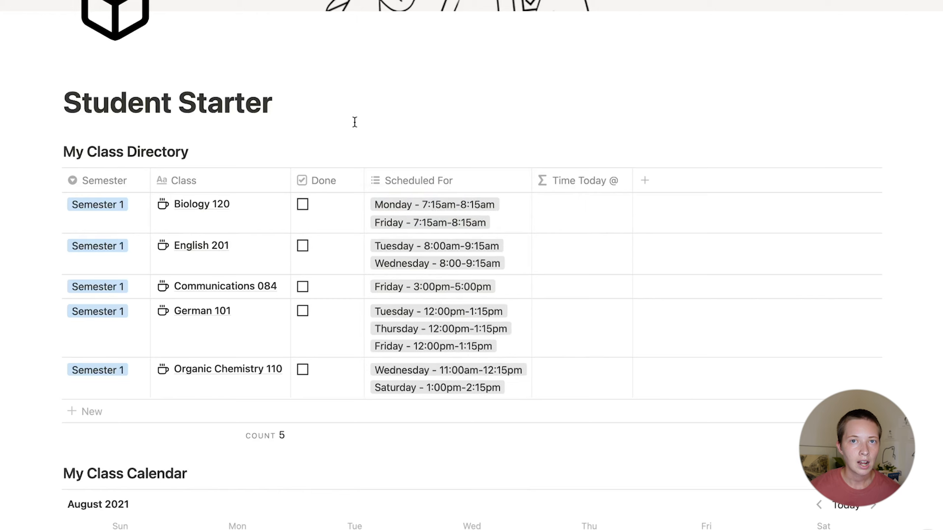
click(462, 208)
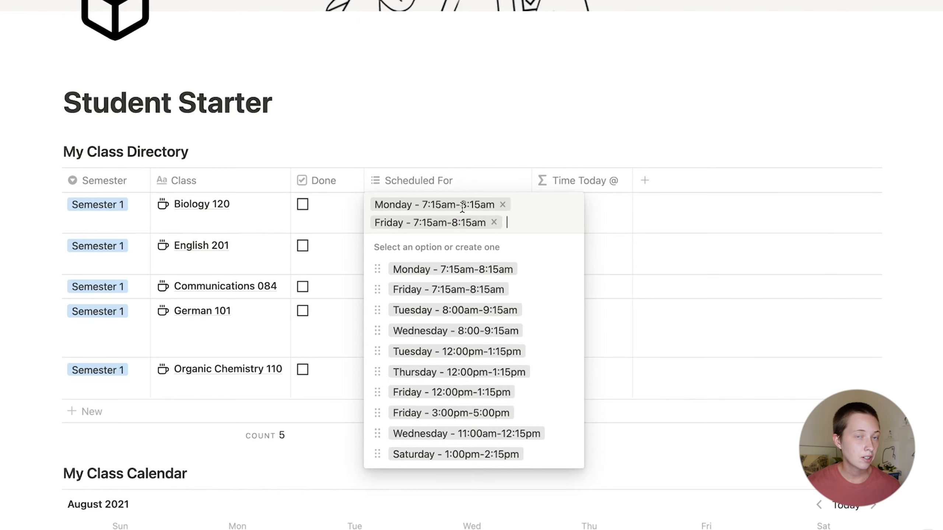
key(Escape)
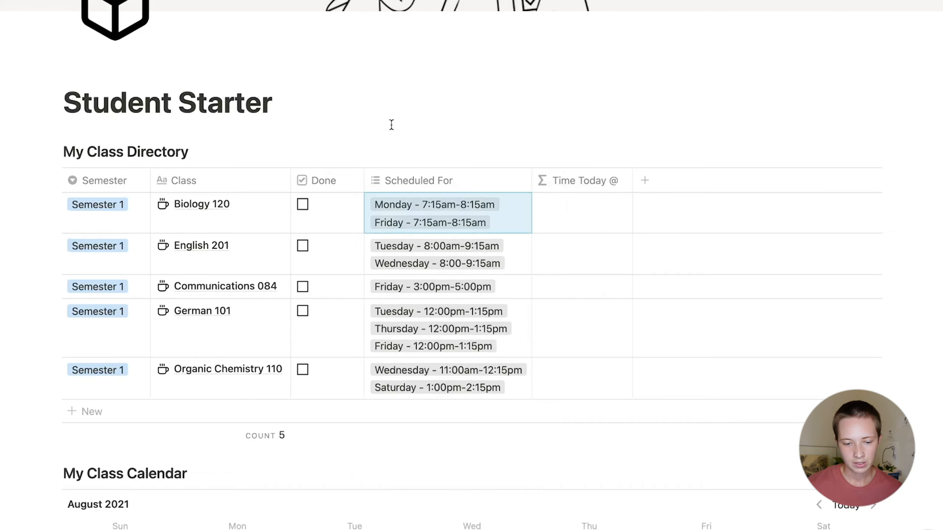
scroll(386, 97, down, 12)
scroll(386, 98, down, 10)
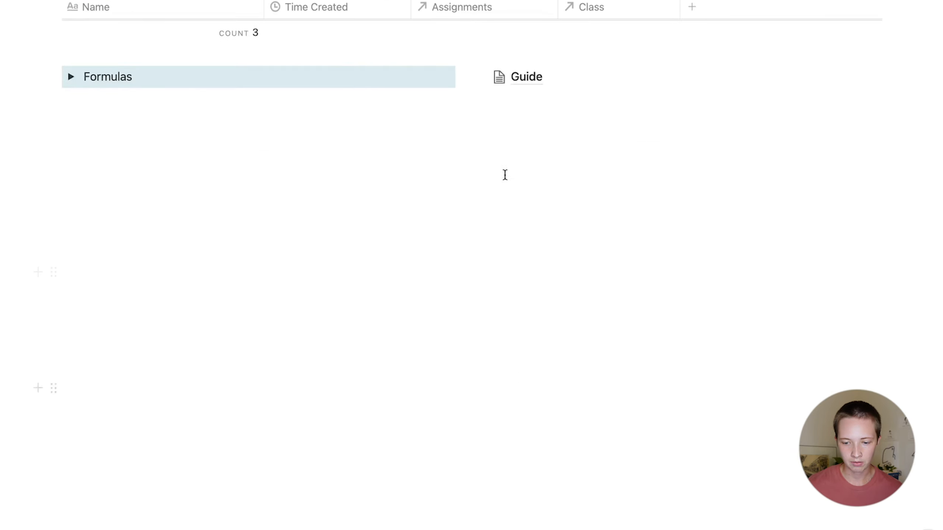
click(523, 85)
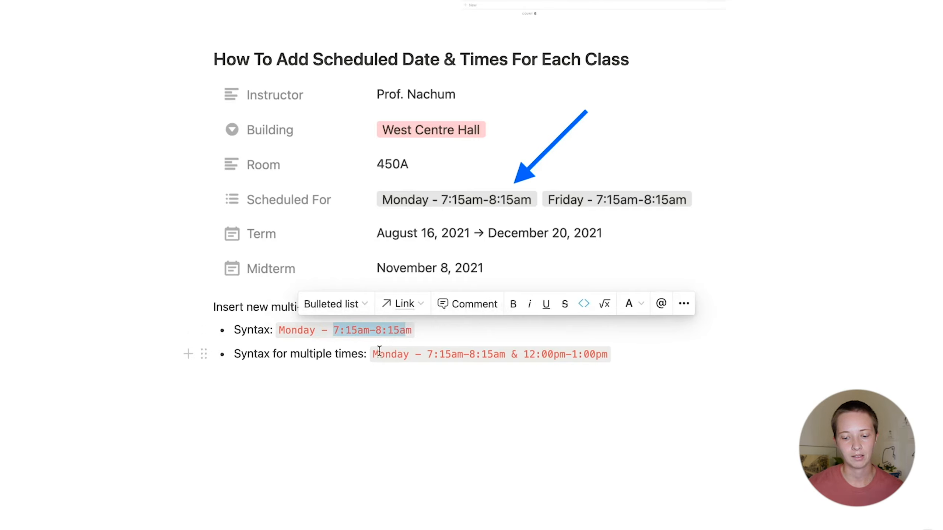
drag(371, 354, 498, 359)
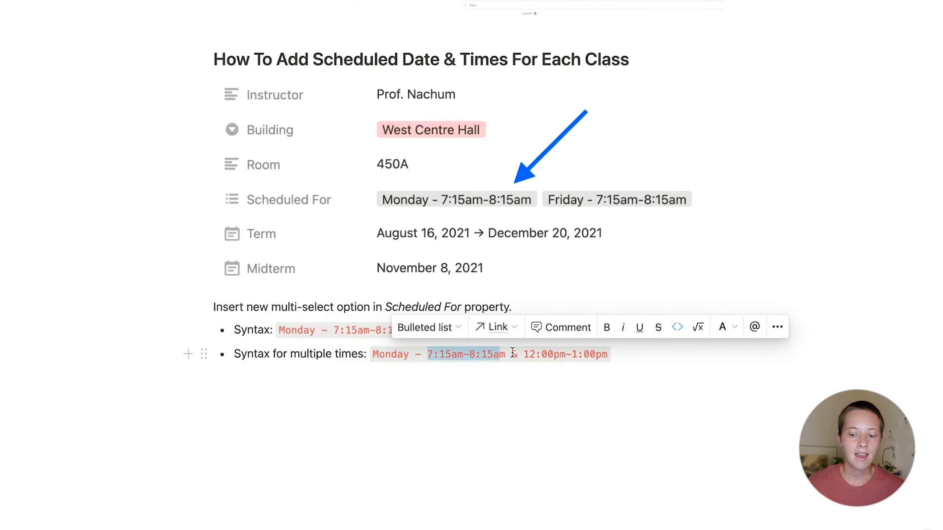
click(516, 356)
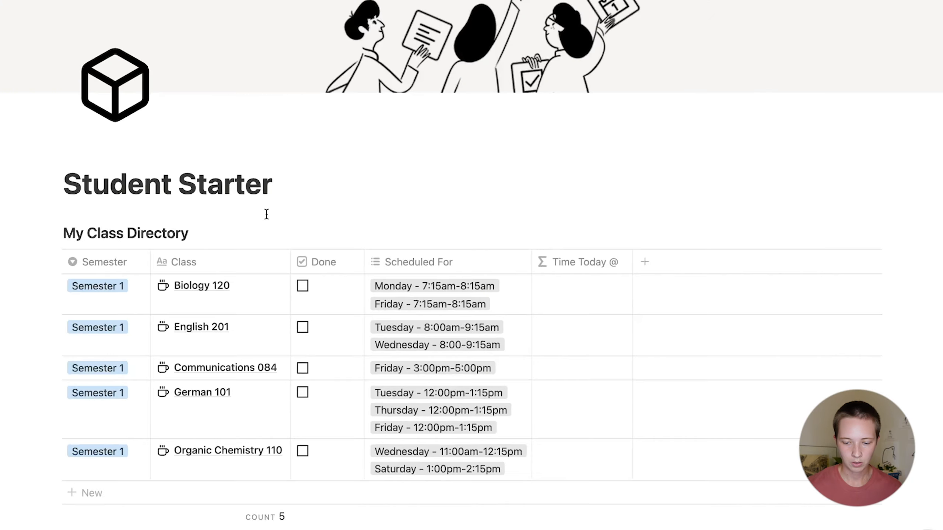
Copy the Formula (time today @) code from the page's Formulas toggle and collapse the toggles again.
scroll(265, 212, down, 15)
scroll(182, 107, up, 3)
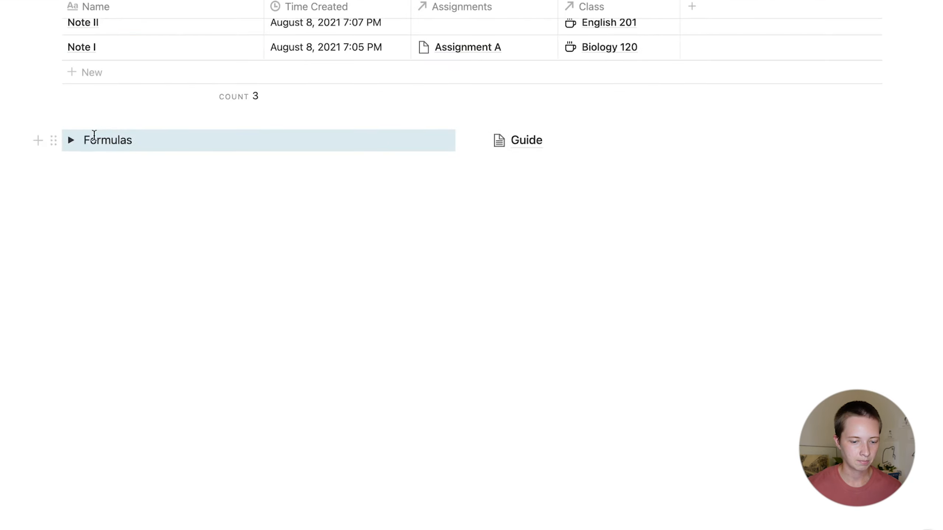
click(71, 142)
click(90, 164)
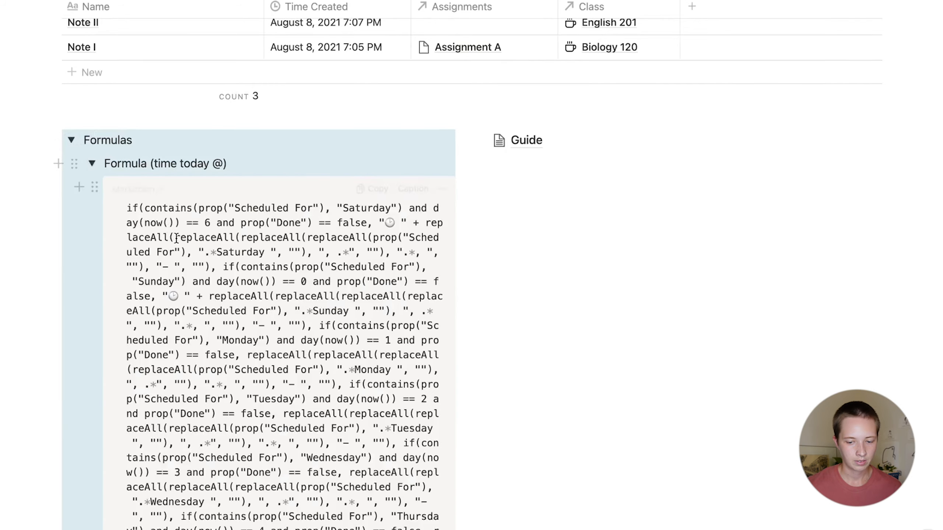
click(377, 188)
click(92, 164)
click(71, 140)
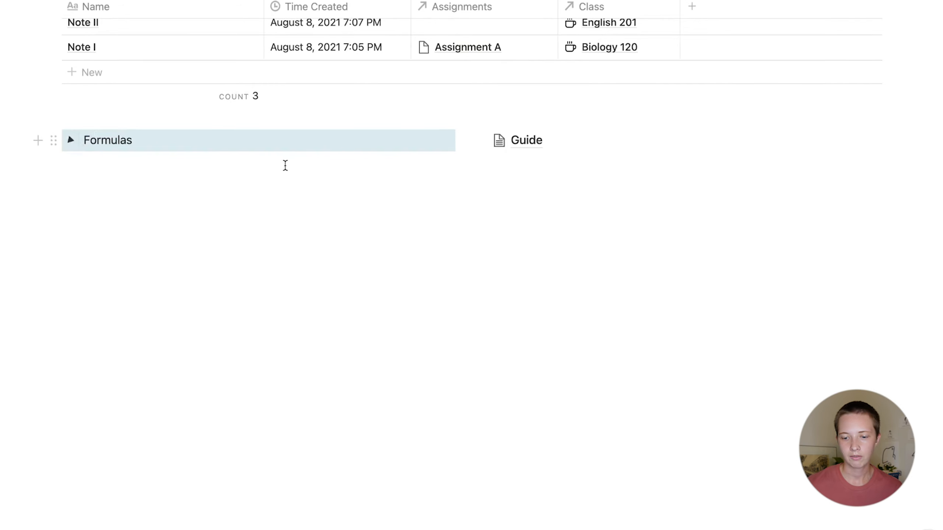
Paste the copied code as the formula of the Time Today @ property in My Class Directory and apply it.
scroll(284, 164, up, 16)
scroll(284, 165, down, 4)
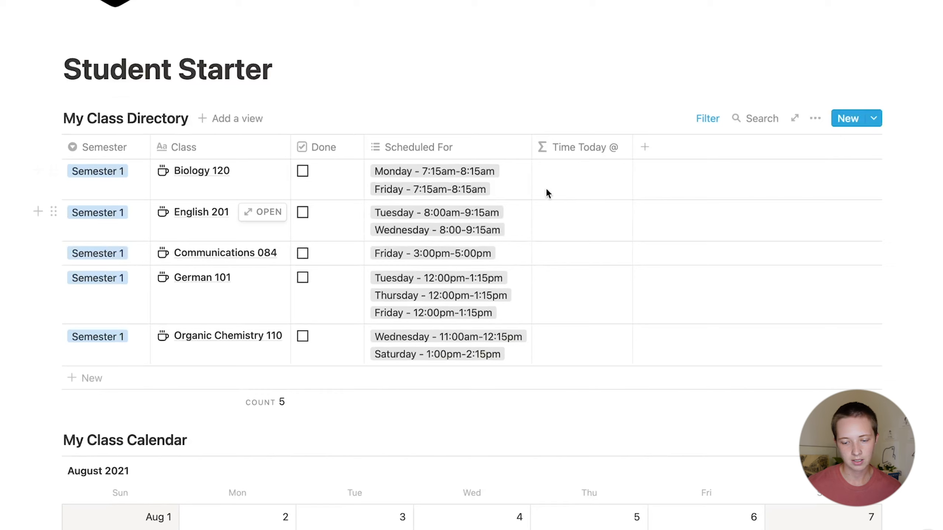
click(557, 190)
key(super+v)
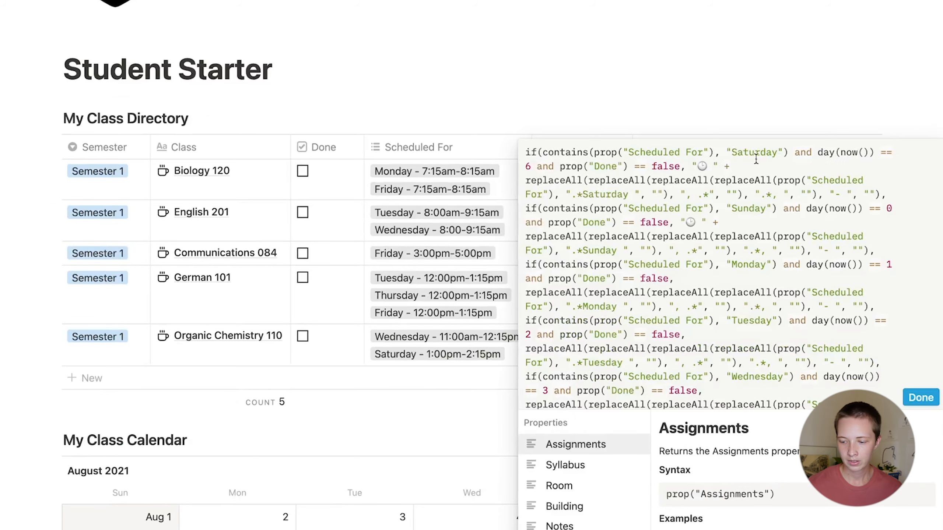
key(super+Return)
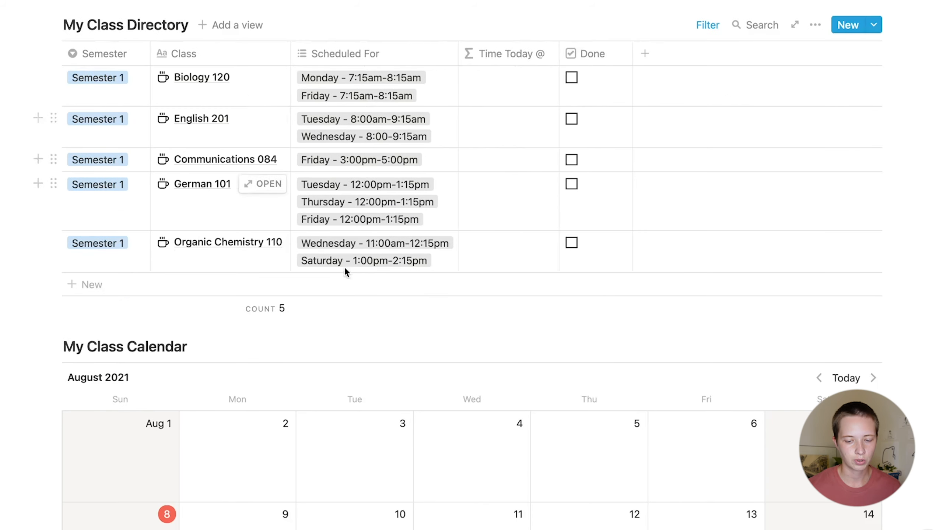
click(343, 282)
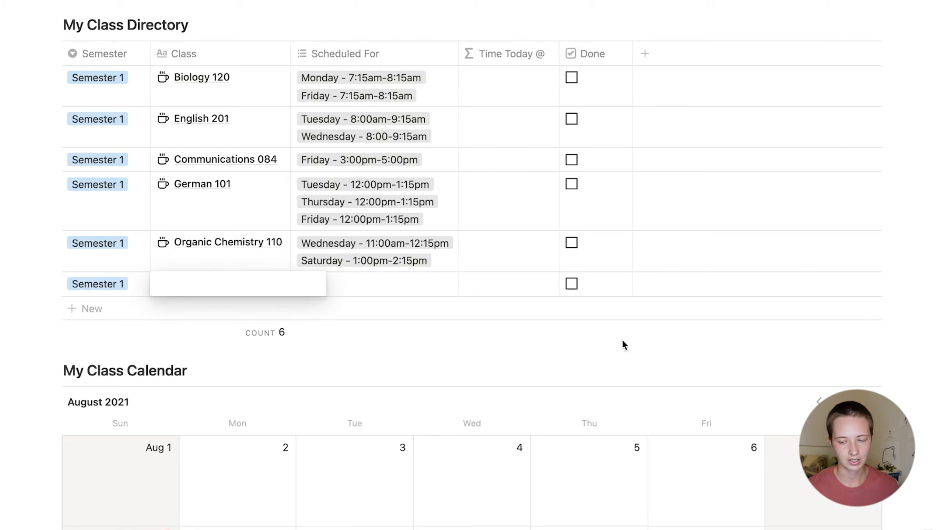
click(890, 272)
key(super+z)
Rename Organic Chemistry 110's Saturday option in Scheduled For as "Sunday - 1:00pm-2:15pm".
click(395, 257)
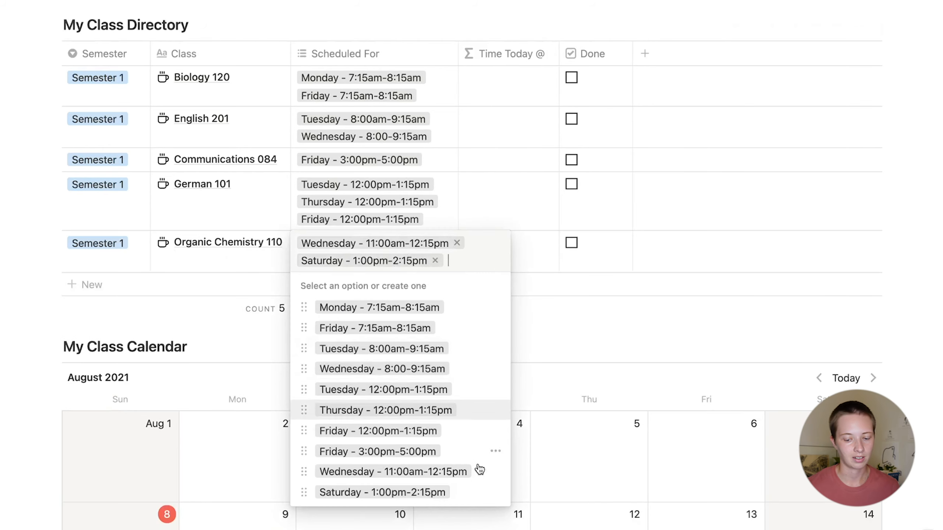
click(492, 491)
text(Sunday - 1:00pm-2:15pm)
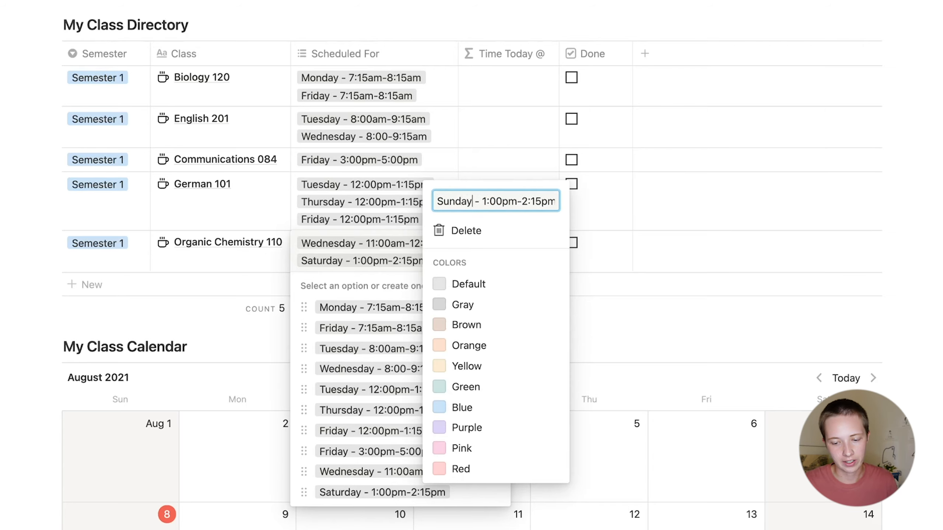
key(Escape)
key(Escape)
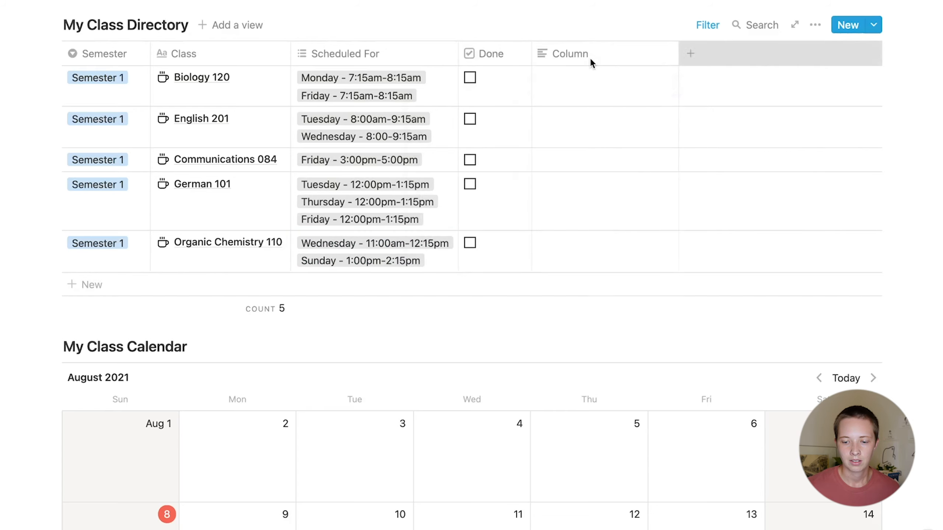
Name the new column in My Class Directory Days and set its property type to Formula.
click(590, 58)
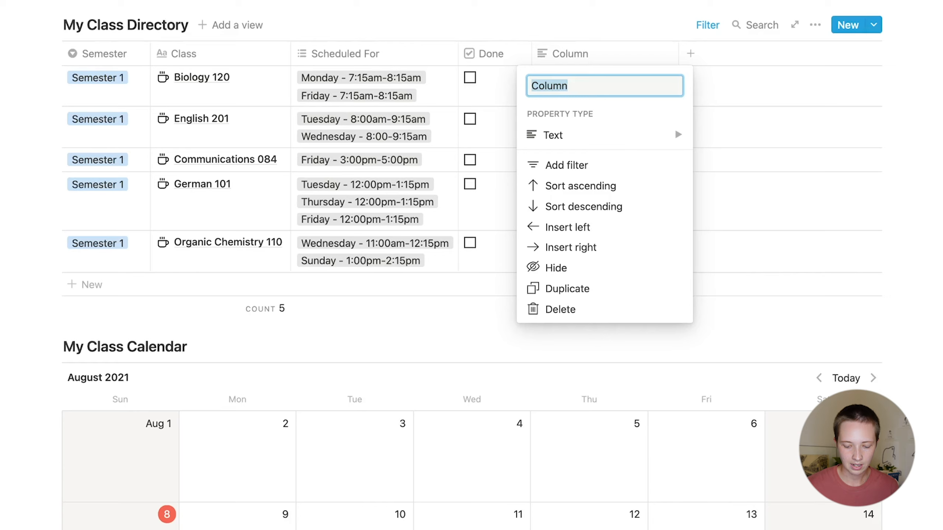
text(Days)
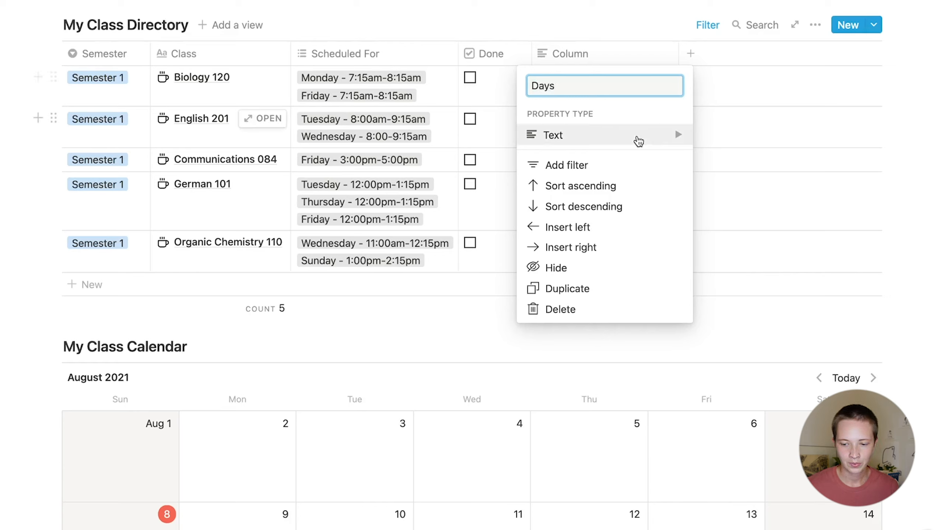
mouse_move(638, 143)
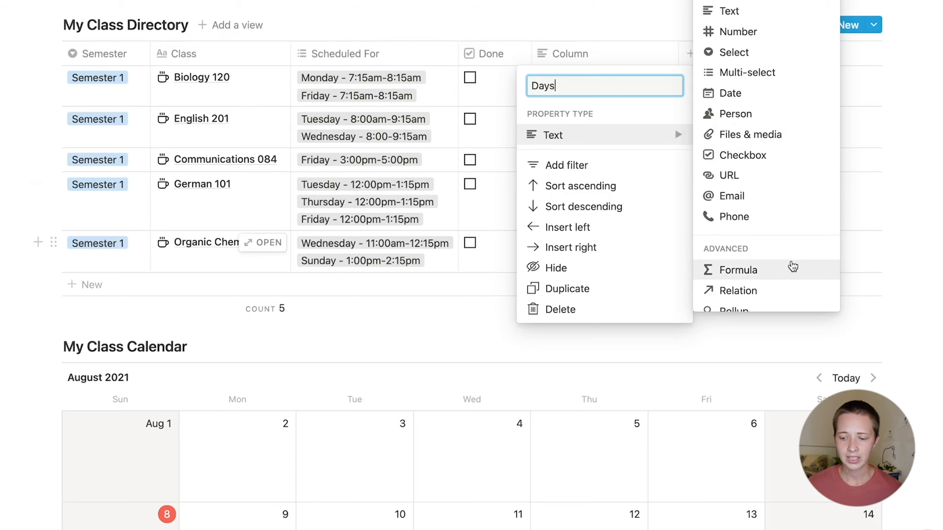
click(791, 270)
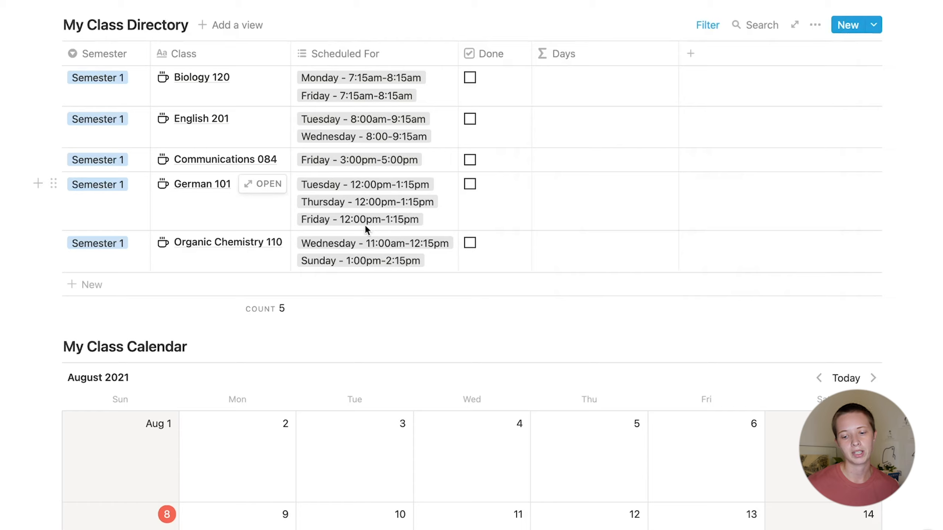
Copy the Formula (days) code from the Formulas toggle on the Student Starter page.
scroll(365, 226, down, 20)
scroll(365, 226, up, 3)
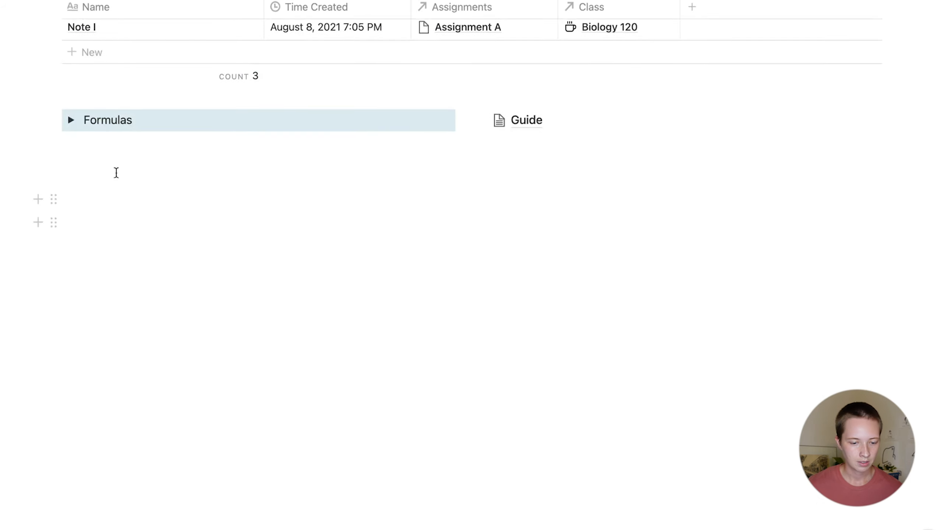
click(72, 121)
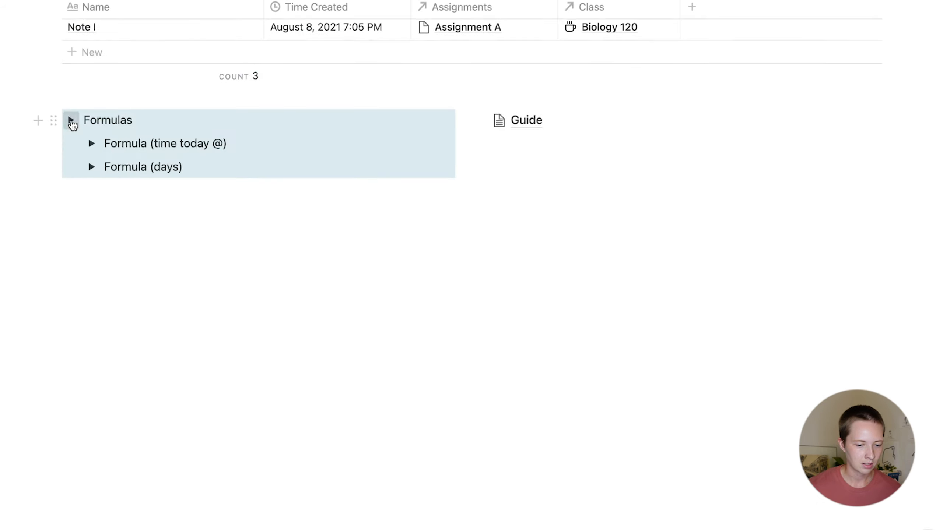
click(91, 167)
click(374, 193)
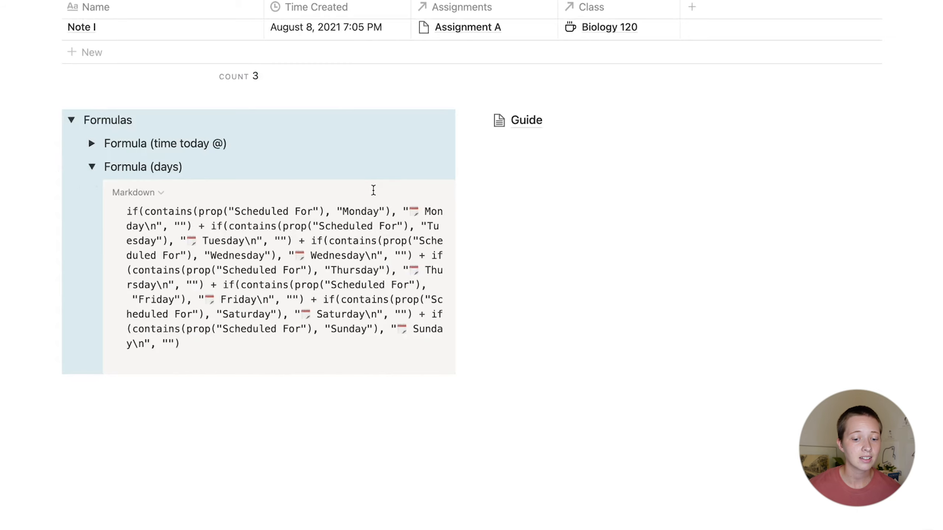
Paste the copied code as the formula of the Days property in My Class Directory and apply it.
scroll(373, 190, up, 20)
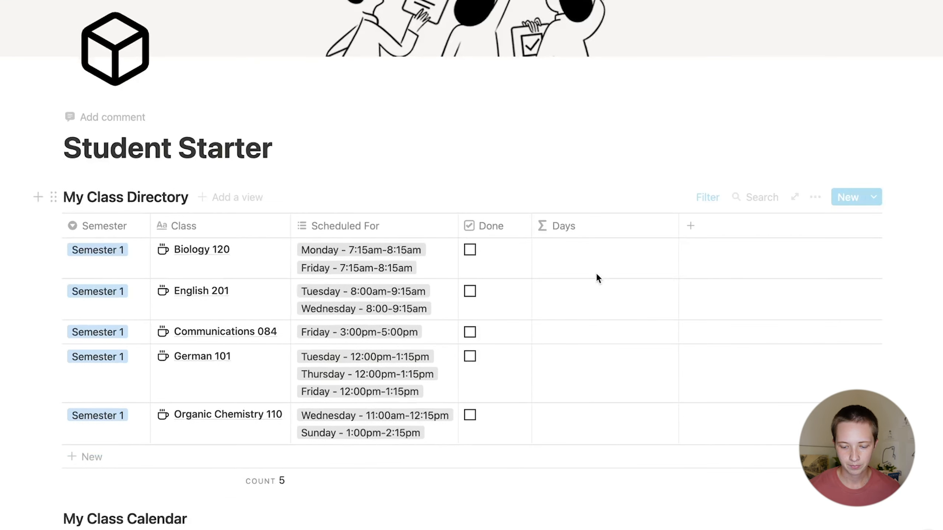
click(601, 262)
key(ctrl+v)
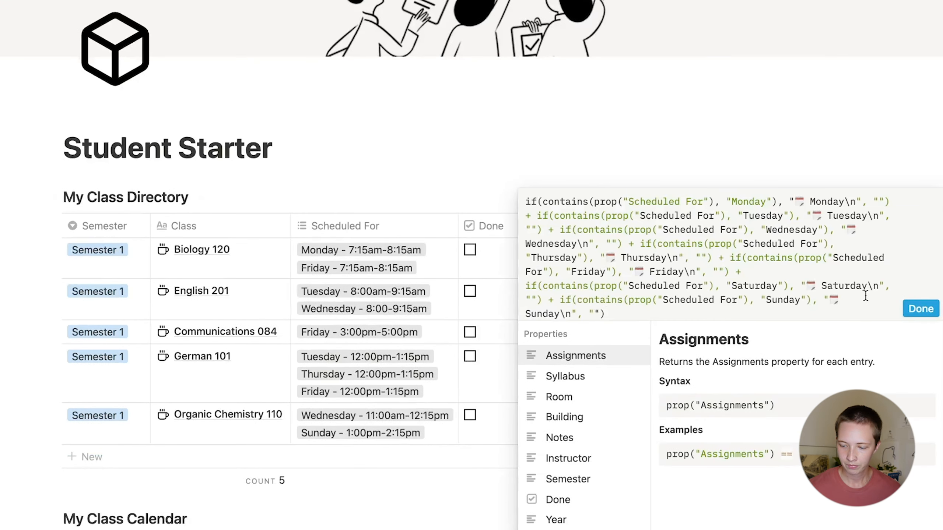
click(921, 308)
scroll(927, 245, down, 3)
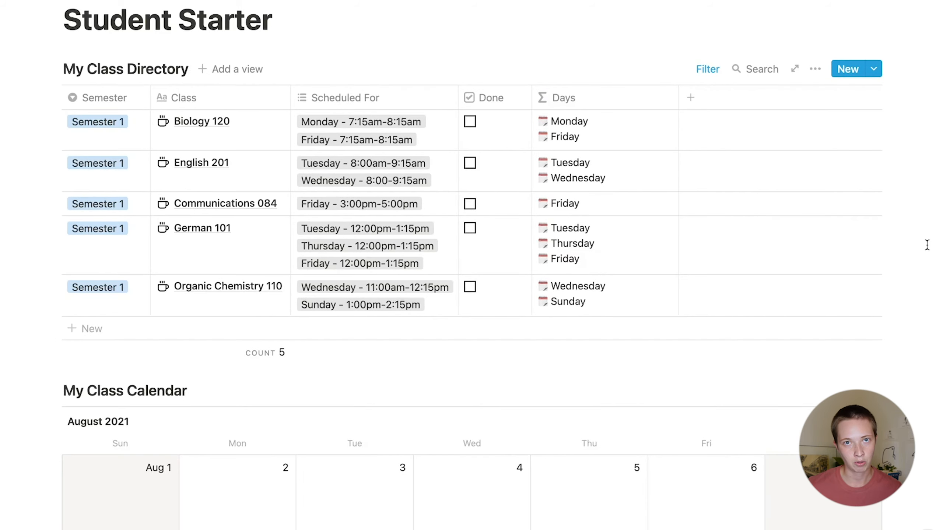
Hide the Scheduled For column in My Class Directory and move the Done column after Days.
click(345, 98)
click(385, 331)
drag(320, 107, 499, 106)
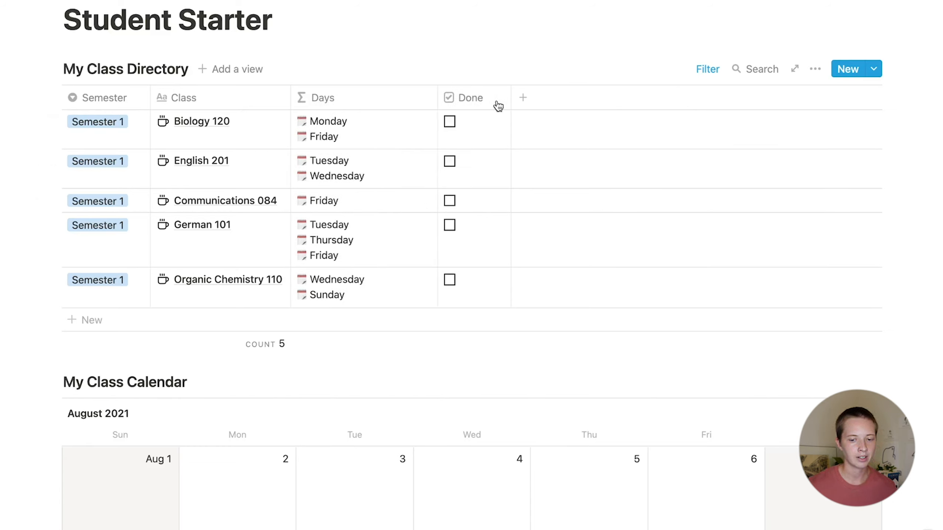
Show the Instructor, Building, Room and Term properties in My Class Directory and fit the Days column to its weekday names.
click(817, 69)
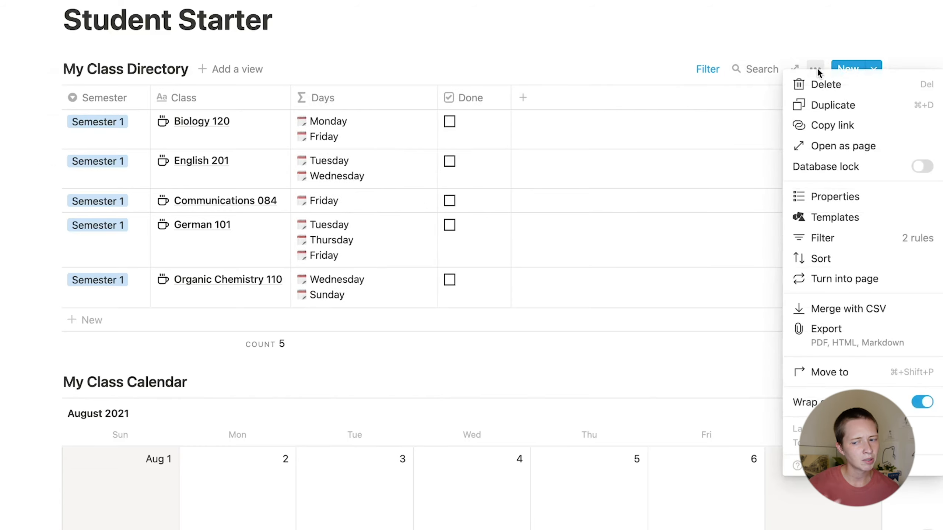
click(823, 199)
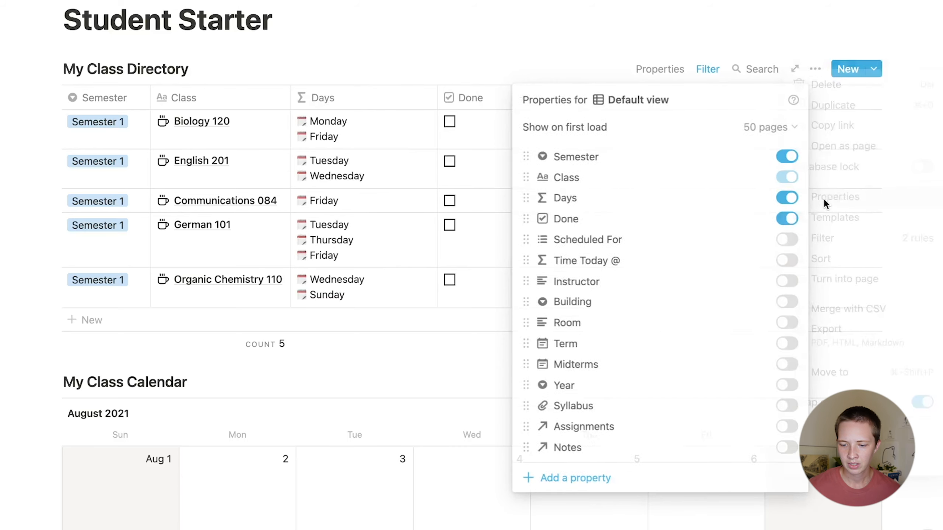
click(785, 279)
click(787, 299)
click(786, 320)
click(786, 341)
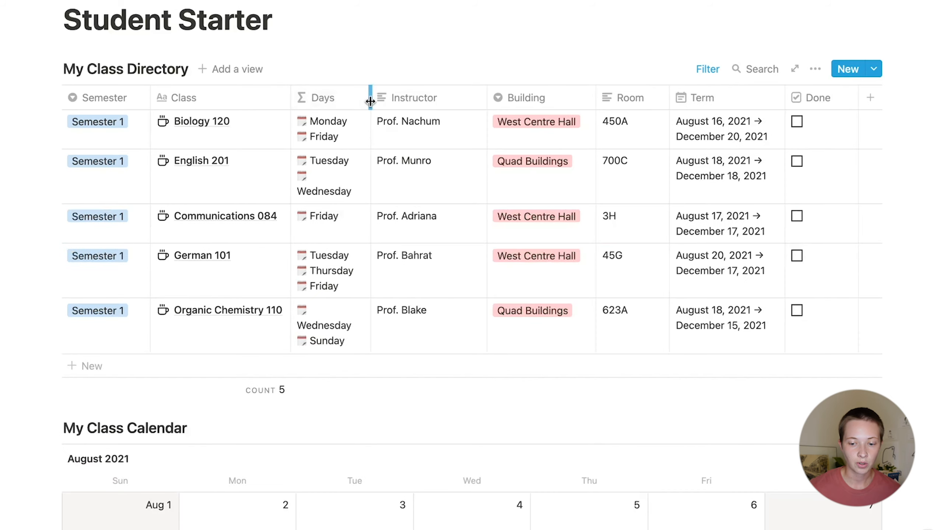
mouse_move(371, 94)
mouse_down()
mouse_move(400, 95)
mouse_move(386, 99)
mouse_up()
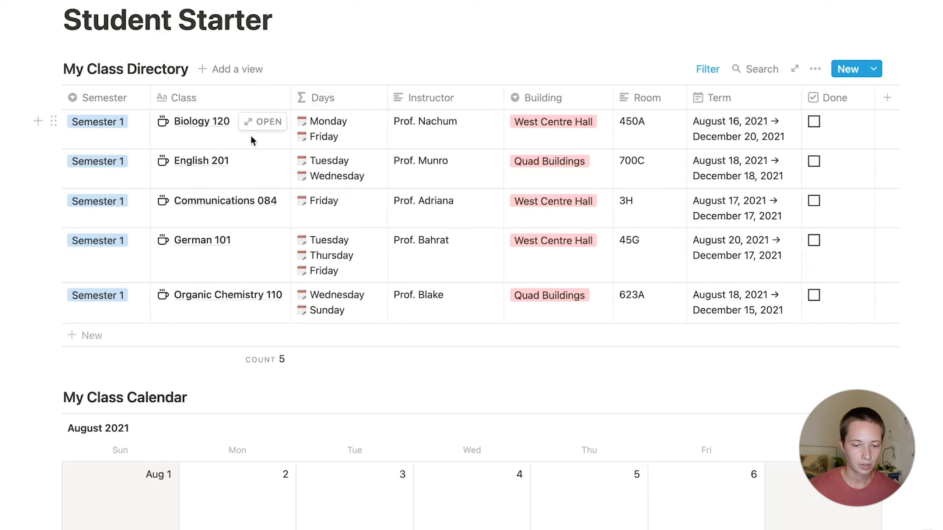
Open the Biology 120 page, expand its hidden properties and set Time Today @ to hide when empty.
click(256, 121)
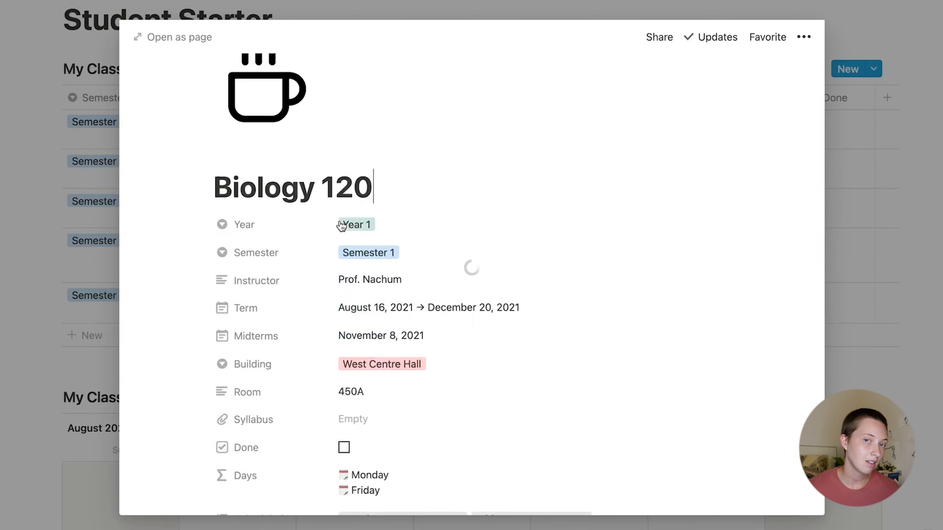
scroll(341, 223, down, 7)
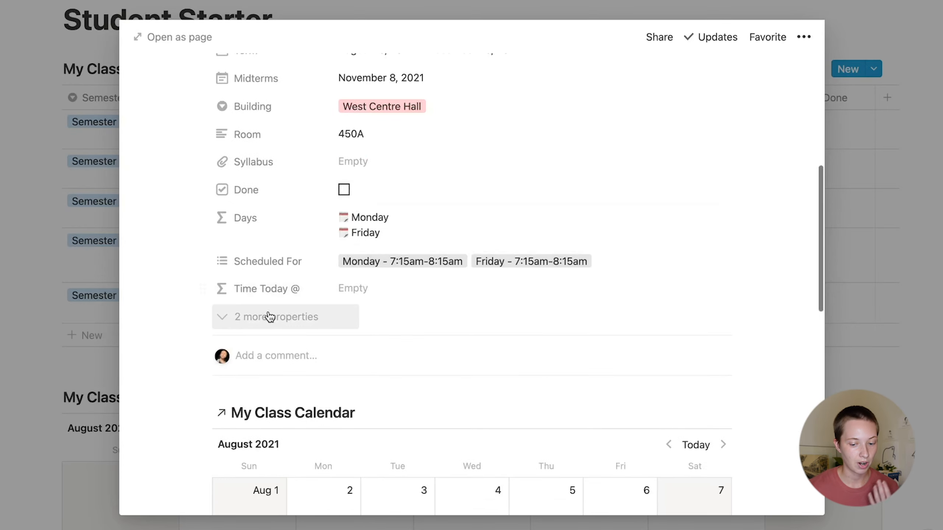
click(271, 318)
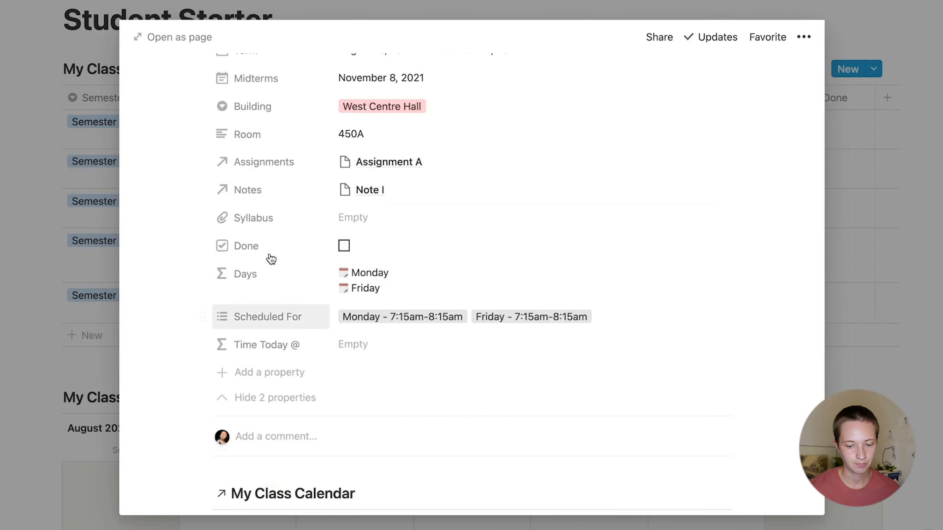
click(269, 347)
mouse_move(355, 250)
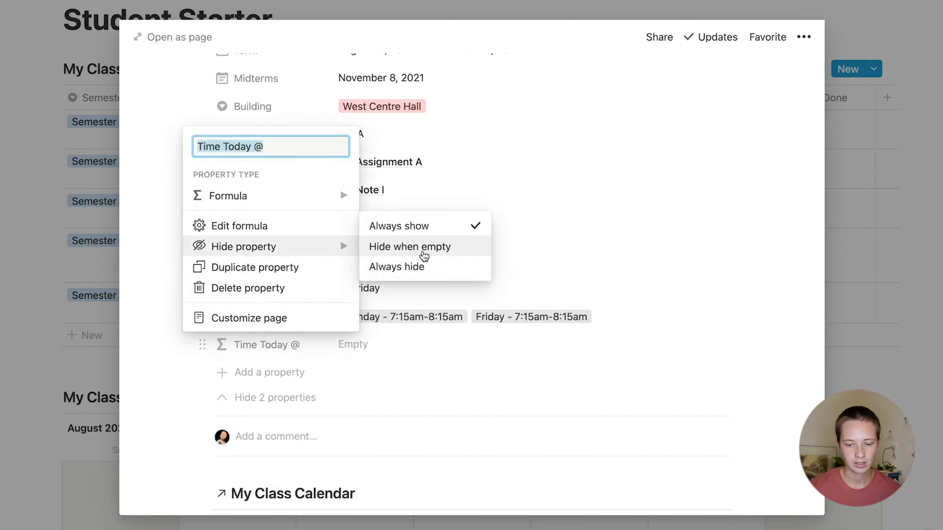
click(421, 274)
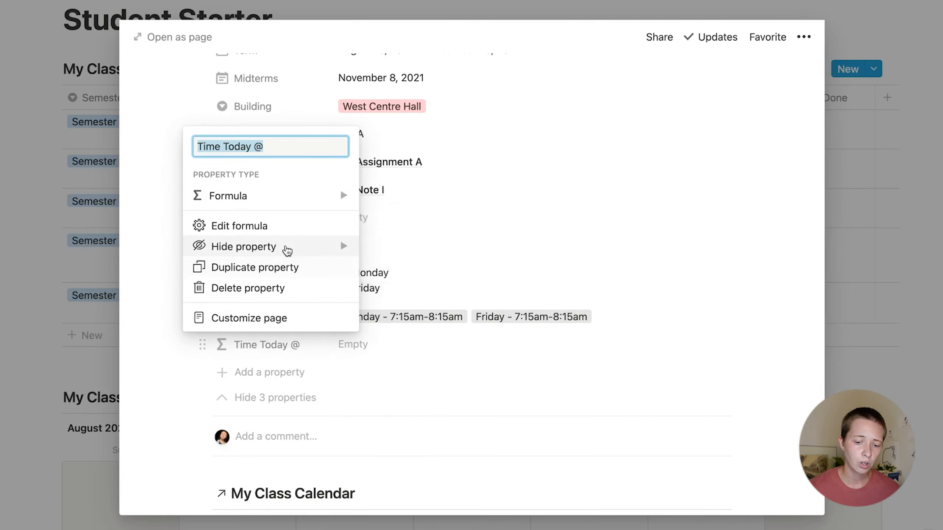
mouse_move(334, 250)
click(400, 253)
click(401, 253)
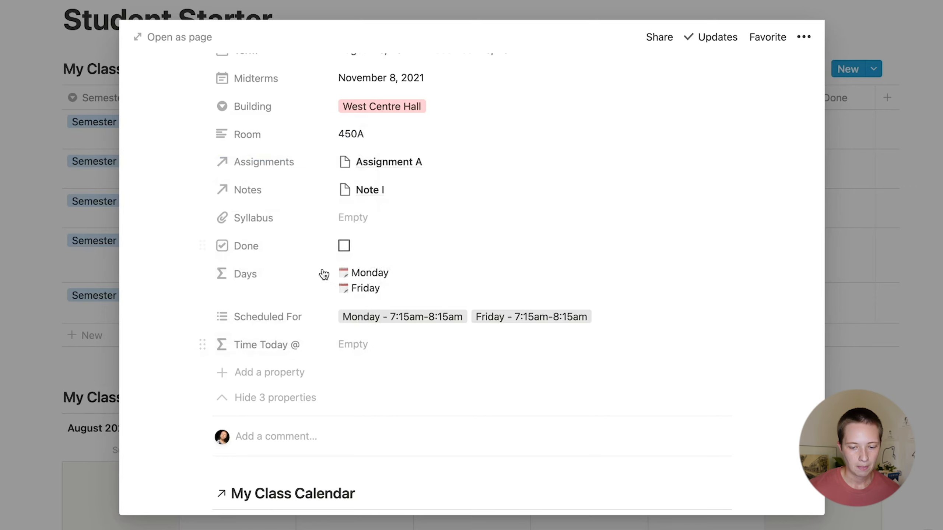
Set the Days property on the Biology 120 page to always hide.
click(255, 279)
mouse_move(343, 404)
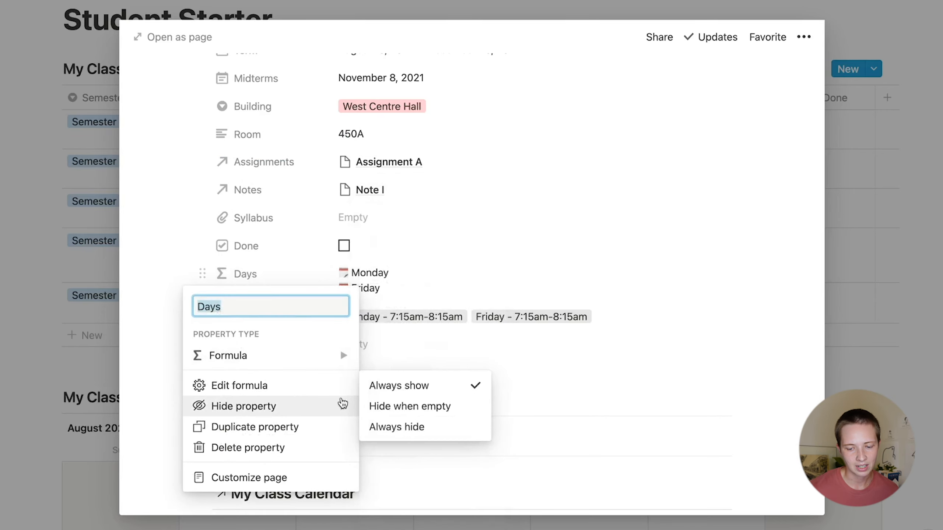
click(419, 428)
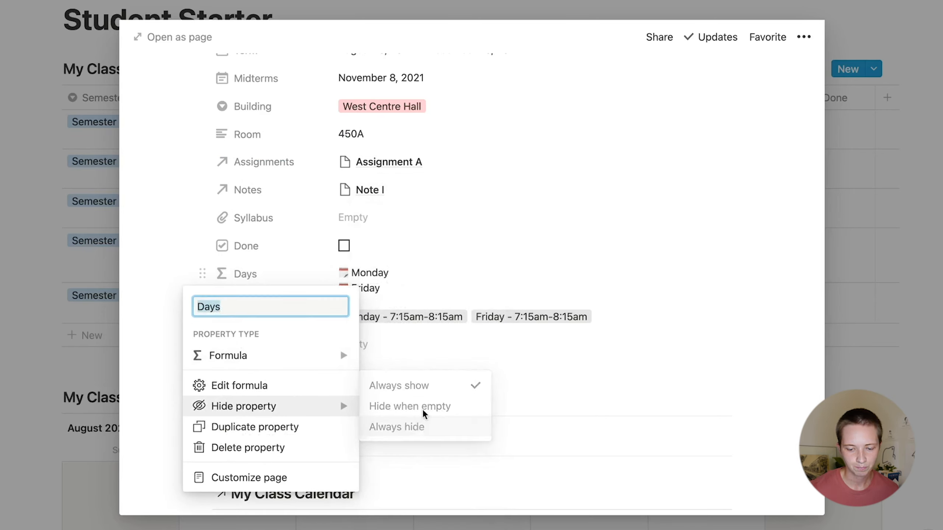
click(457, 263)
Name the new property on the Biology 120 page Grade and make it a Number property.
scroll(323, 366, down, 3)
click(255, 251)
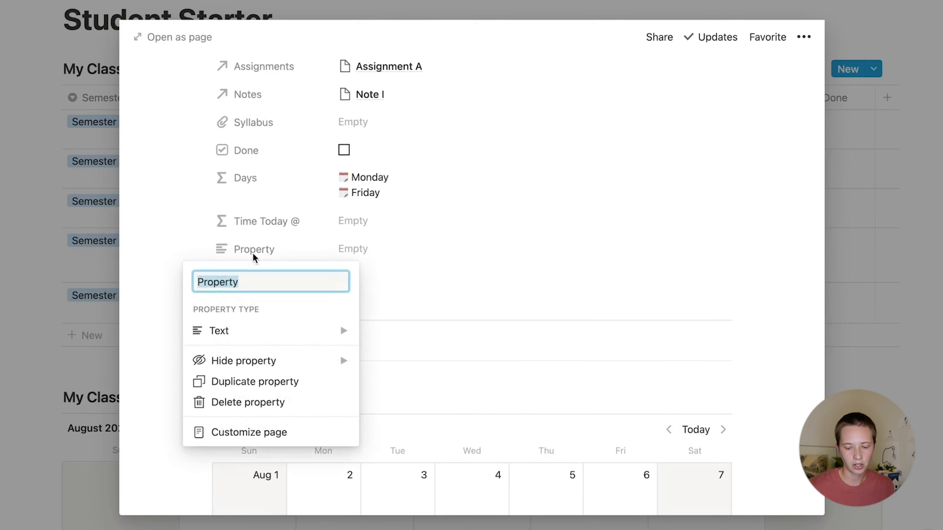
text(Grade)
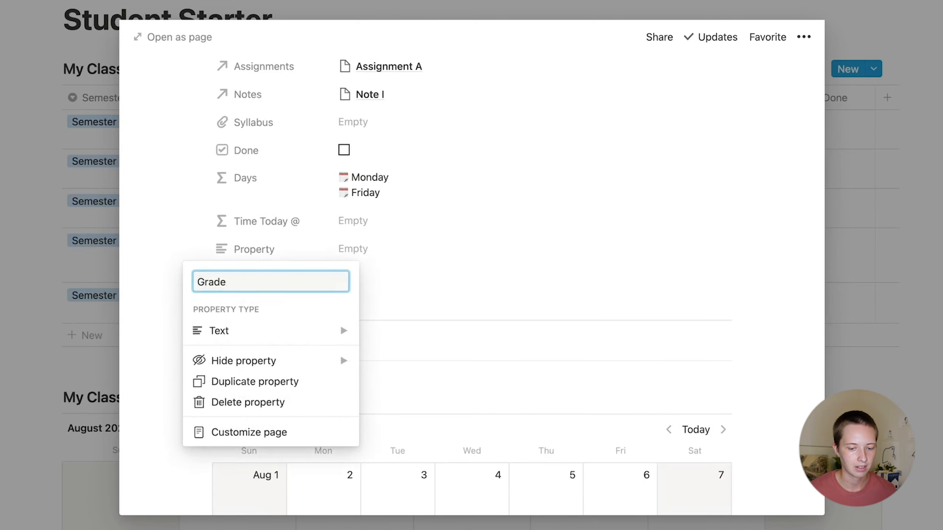
mouse_move(312, 331)
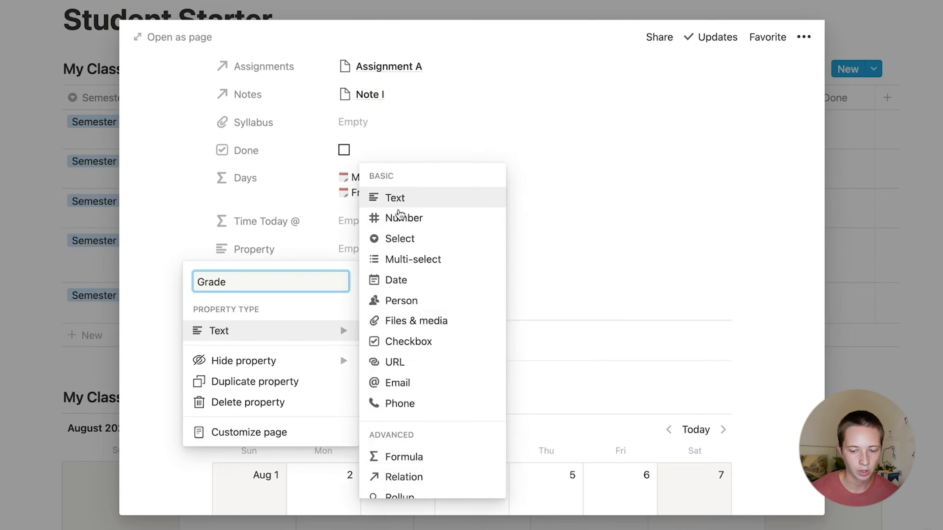
click(402, 219)
Enter 89 as a sample Grade for Biology 120, format the property as Percent and clear the value.
click(370, 251)
text(89)
click(718, 251)
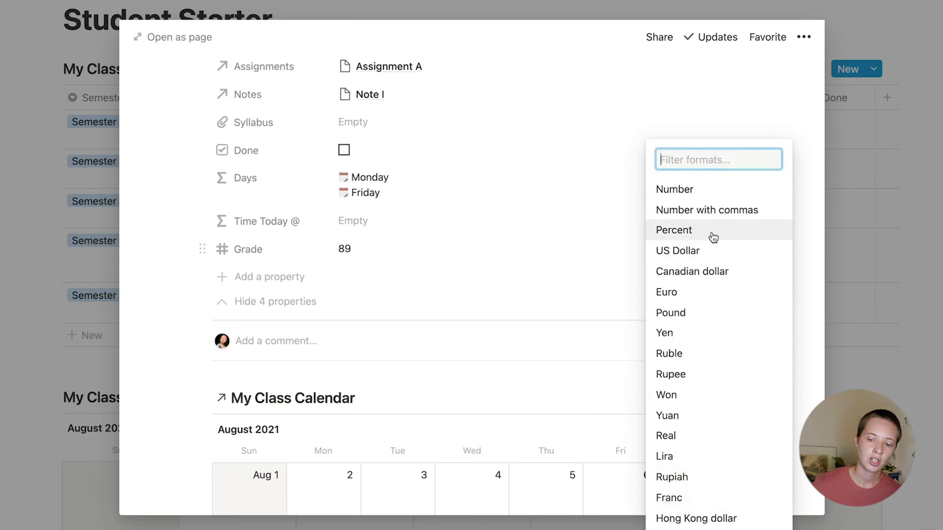
click(714, 239)
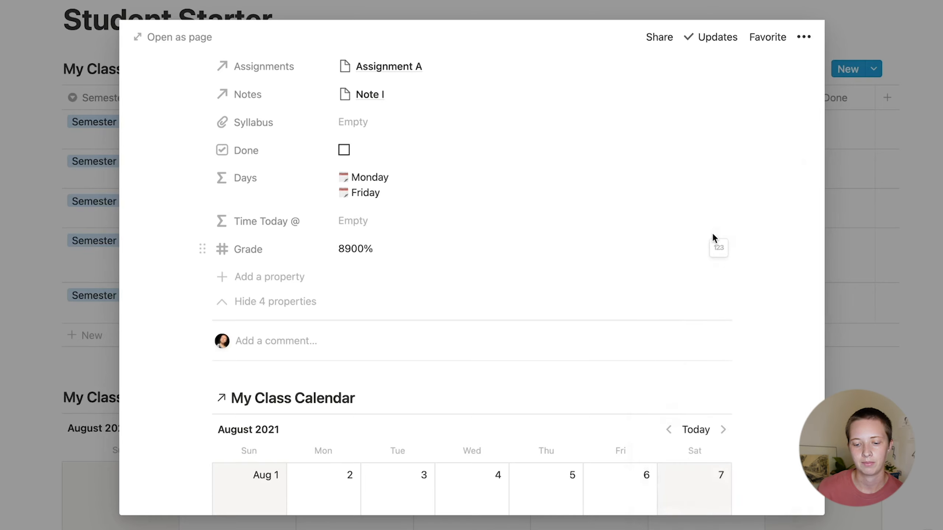
click(372, 248)
triple_click(373, 247)
key(BackSpace)
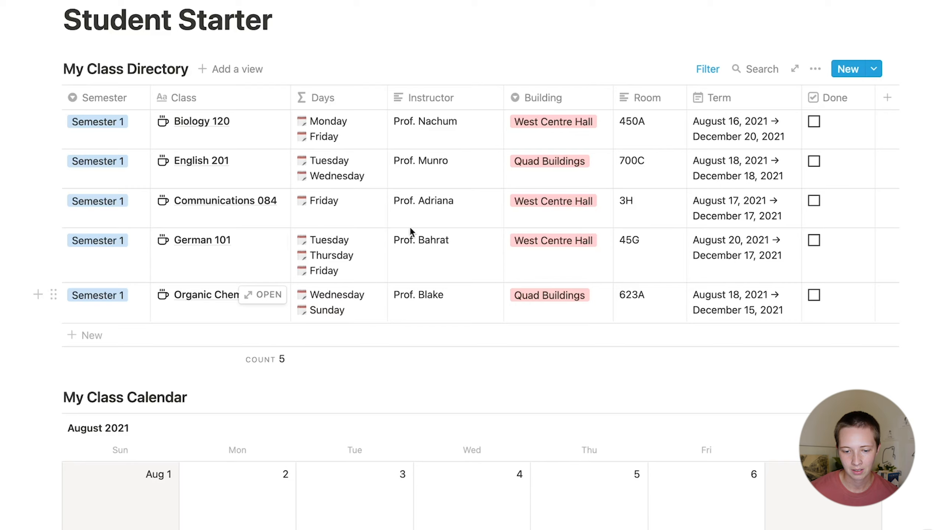
Narrow the Instructor column slightly so the My Class Directory table fits the page width.
scroll(411, 231, up, 3)
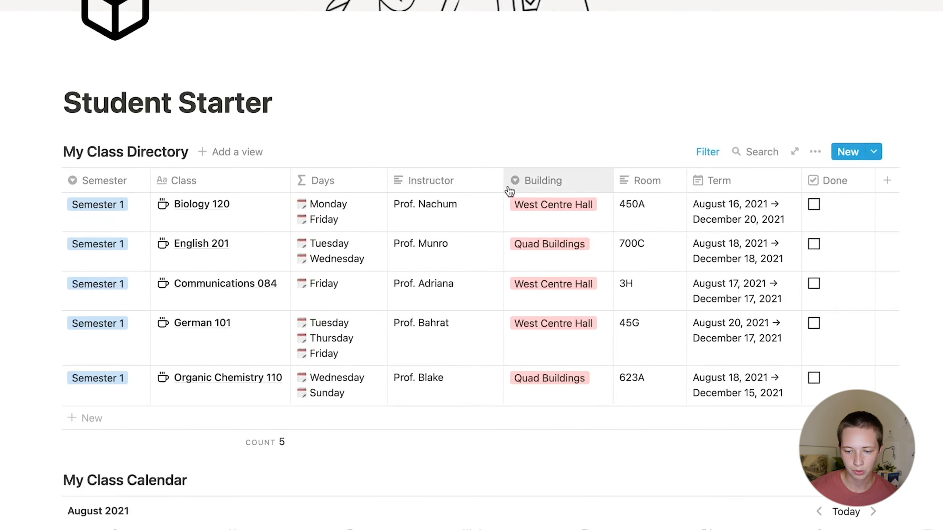
drag(502, 185, 484, 186)
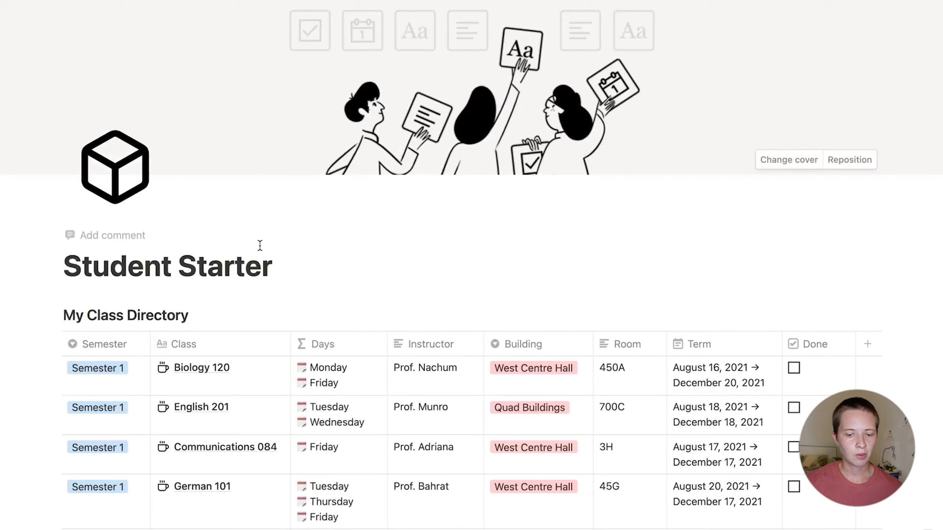
Add a heading reading What To Do Today in inline code style directly below the Student Starter title.
key(Return)
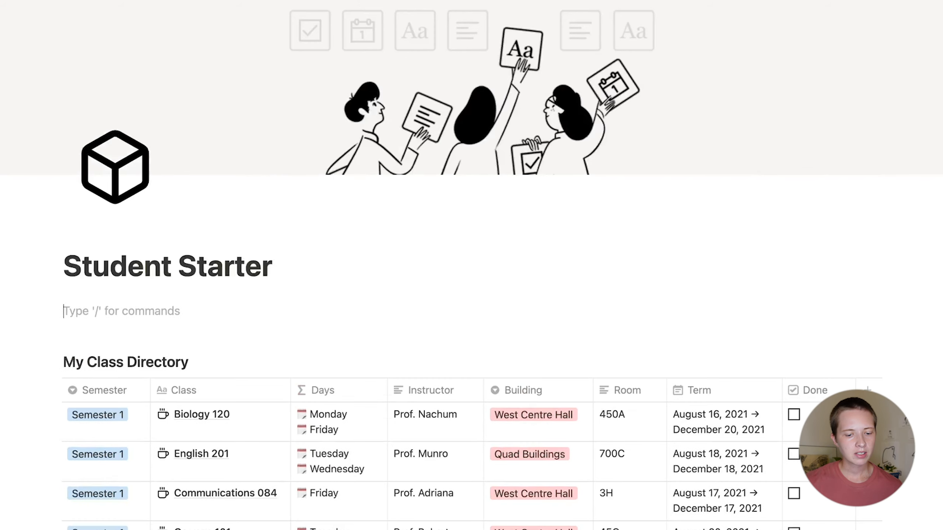
scroll(472, 265, down, 5)
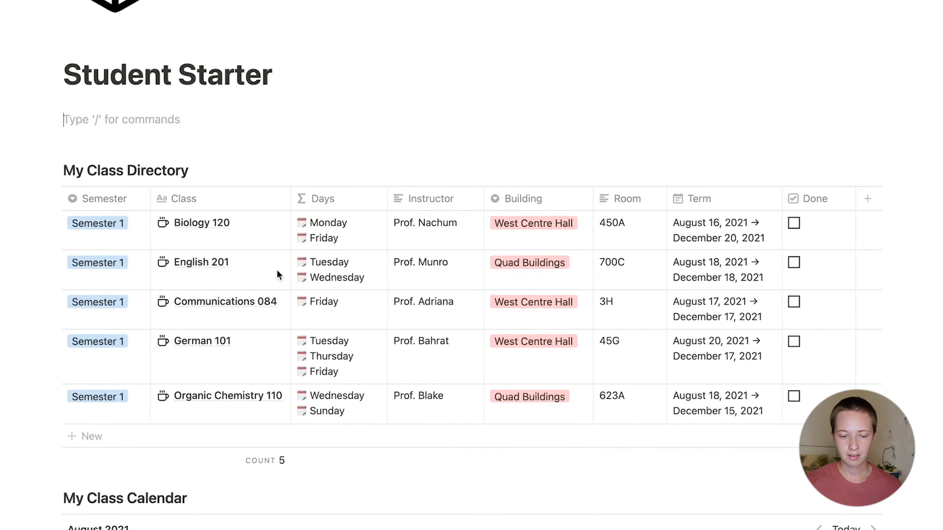
key(super+e)
text(What To Do Today)
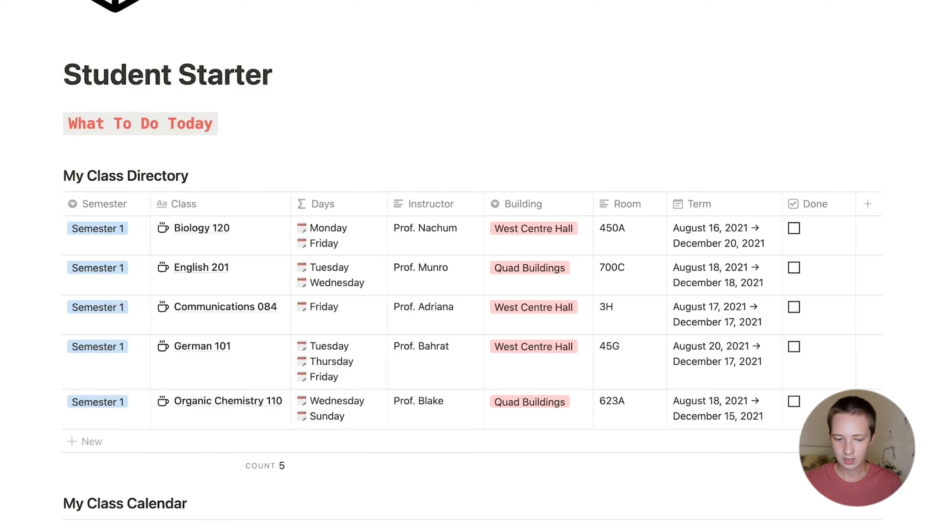
Insert a linked database of My Class Directory under the What To Do Today heading.
key(Return)
text(/lin)
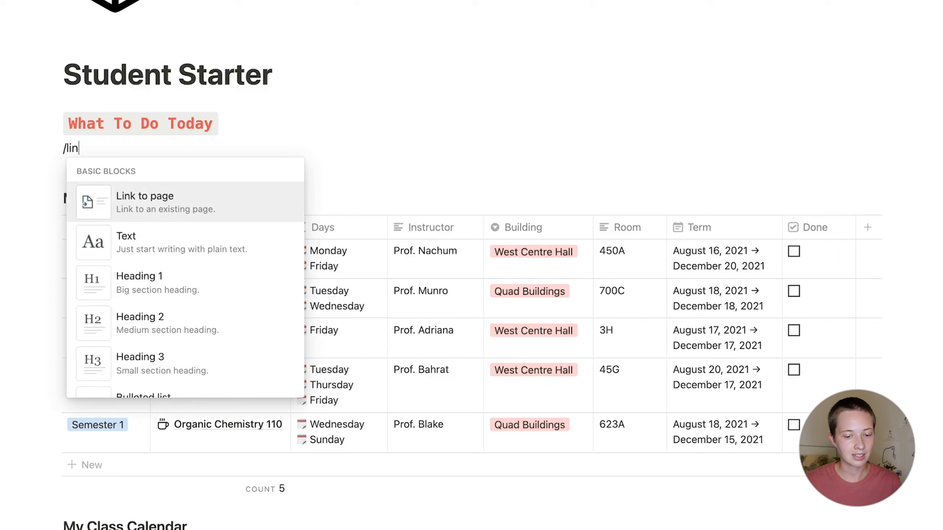
text(k)
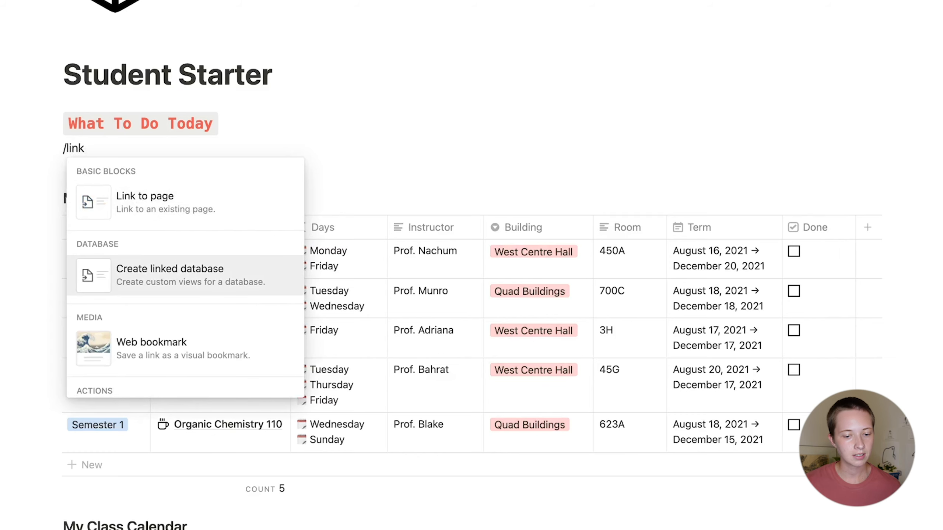
key(Return)
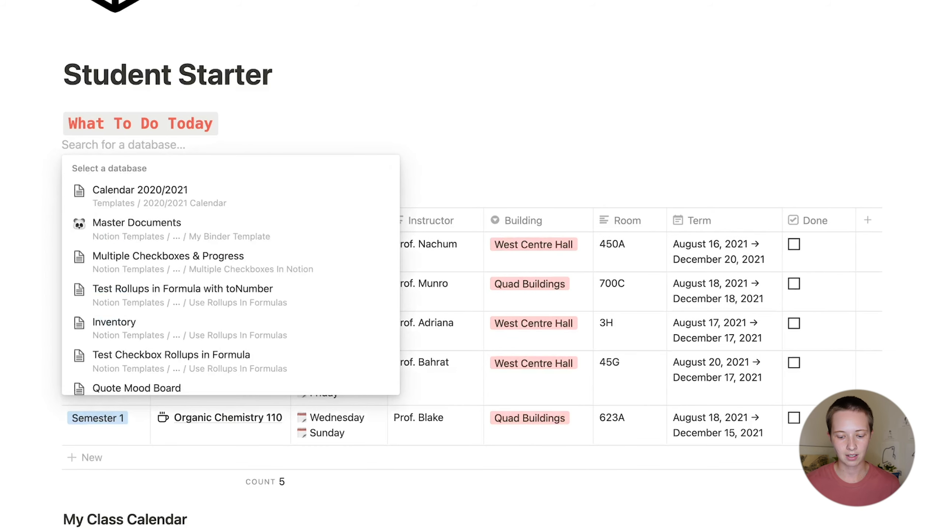
text(My Class Direc)
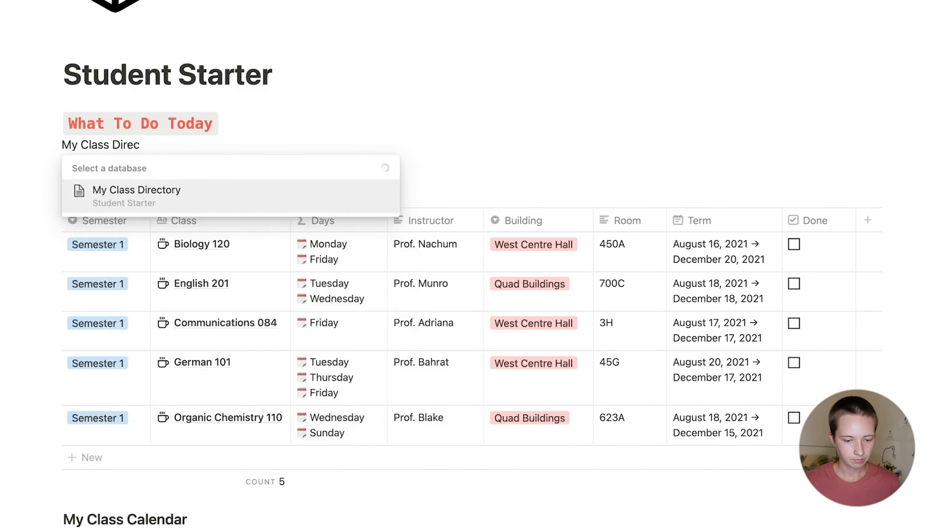
key(Return)
Add a List view to the linked My Class Directory database.
click(249, 153)
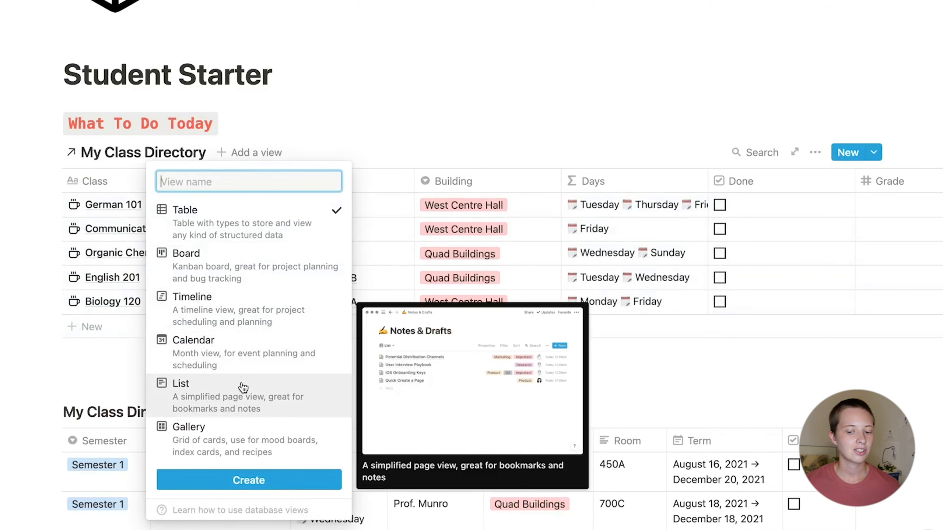
click(243, 388)
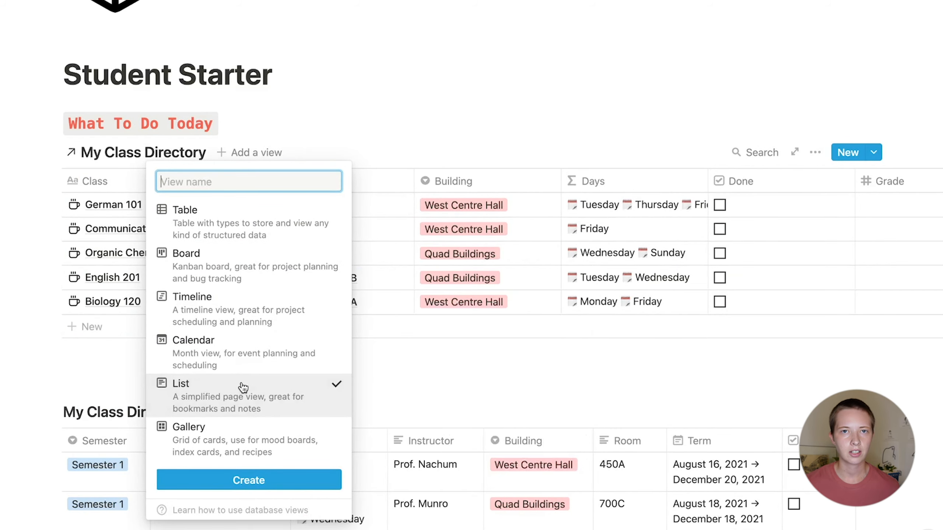
key(Return)
scroll(276, 46, down, 4)
scroll(276, 47, up, 1)
Delete the Table view from the linked My Class Directory database.
click(275, 29)
click(360, 76)
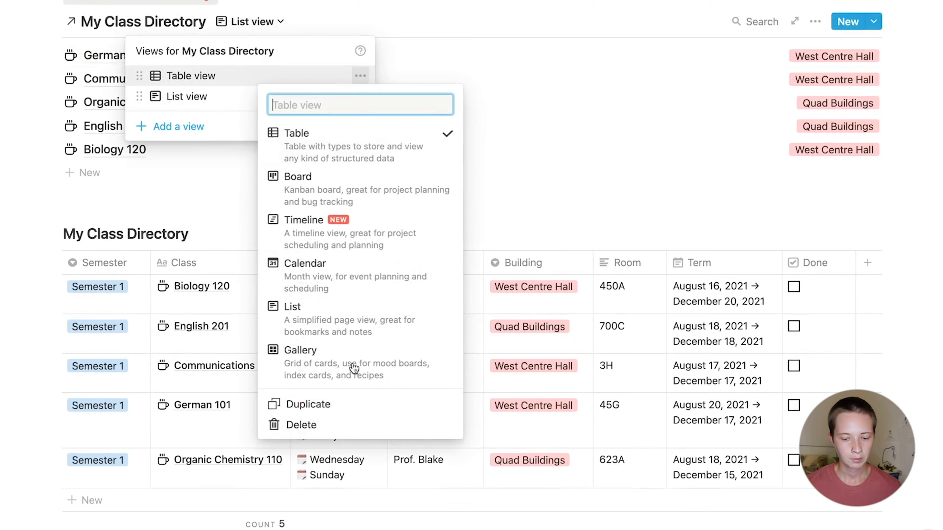
click(343, 425)
click(480, 276)
Show the Time Today @ property and hide Building in the linked My Class Directory list.
click(816, 6)
click(815, 131)
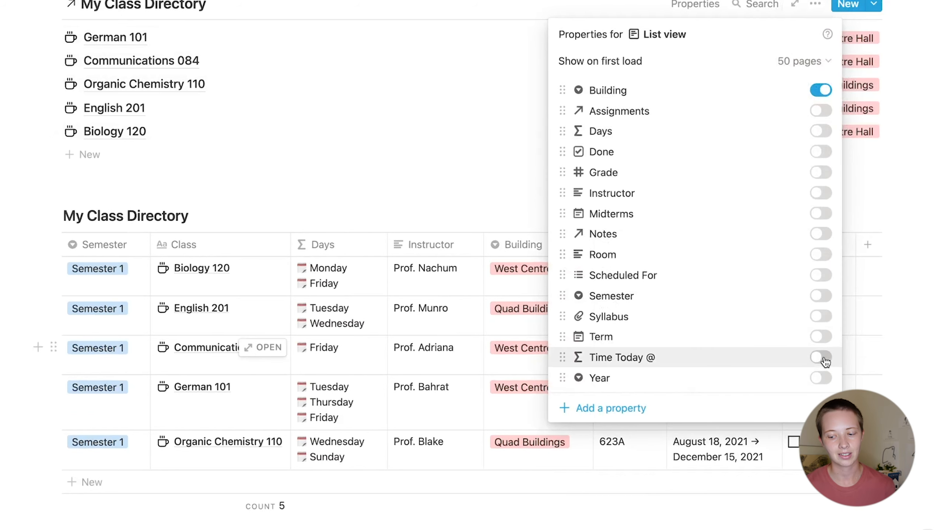
click(822, 359)
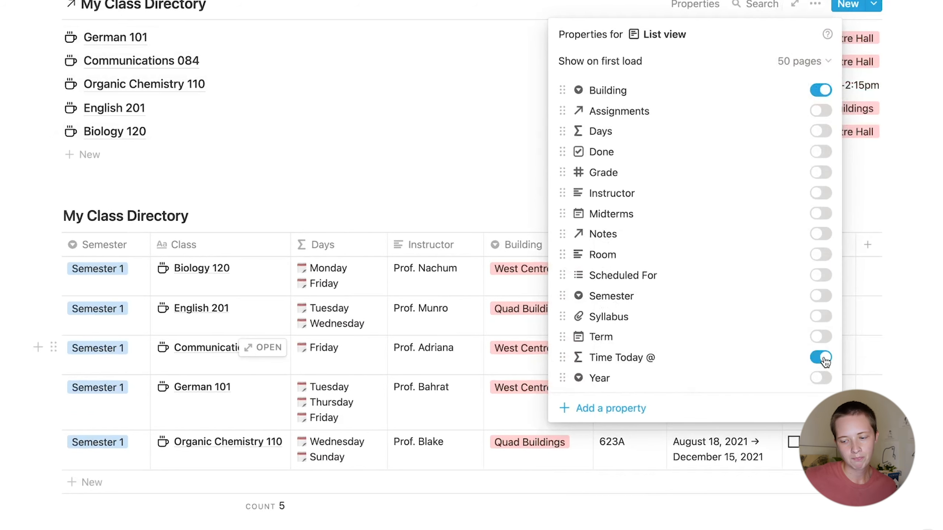
click(821, 89)
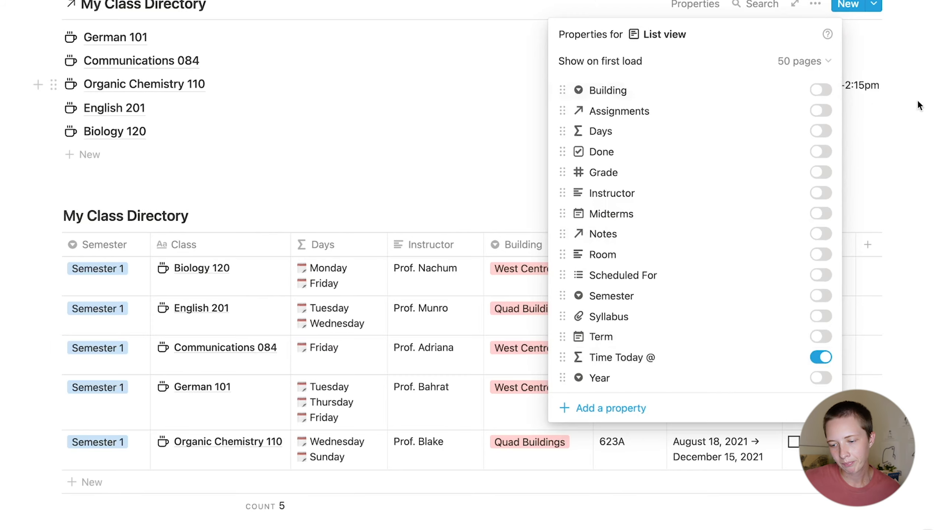
click(918, 102)
scroll(918, 102, up, 3)
scroll(515, 231, down, 2)
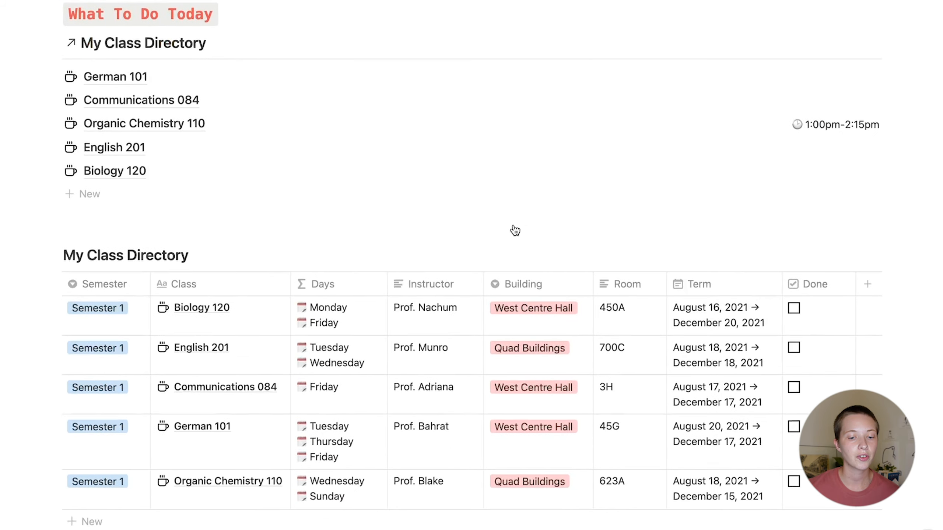
Filter the linked My Class Directory list to entries where Time Today @ is not empty.
click(815, 45)
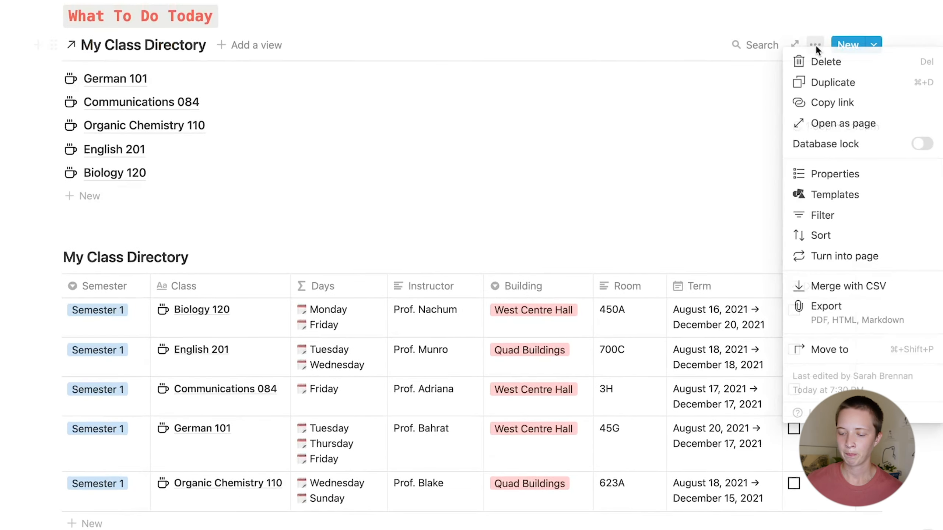
click(818, 215)
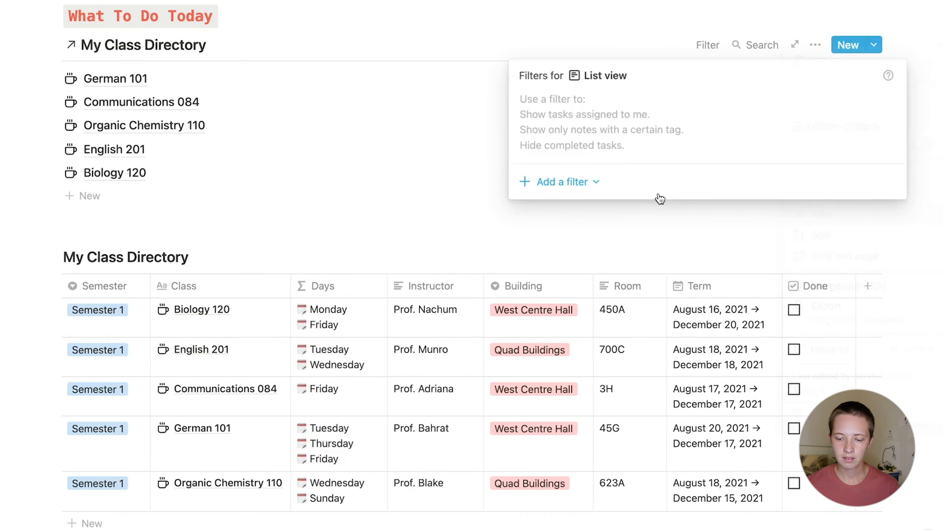
click(590, 190)
click(580, 207)
click(585, 104)
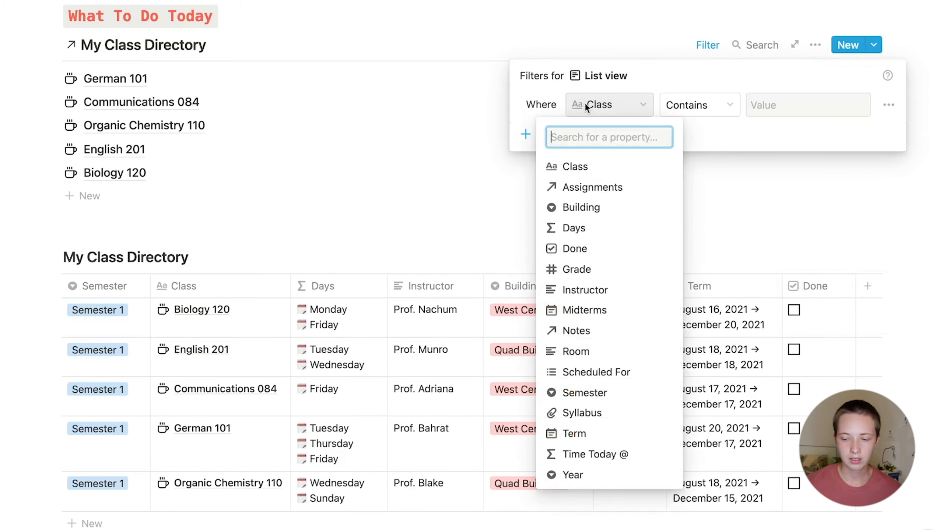
text(Time)
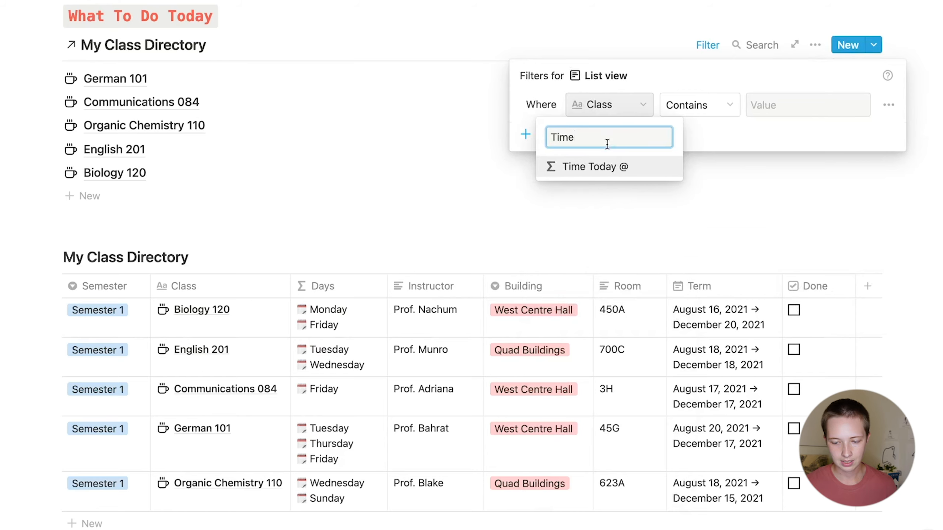
click(613, 170)
click(716, 108)
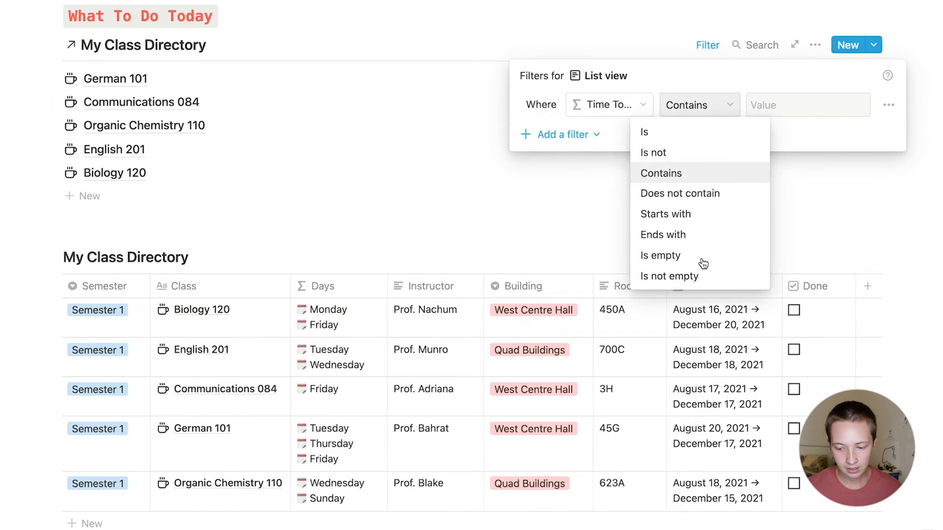
click(703, 276)
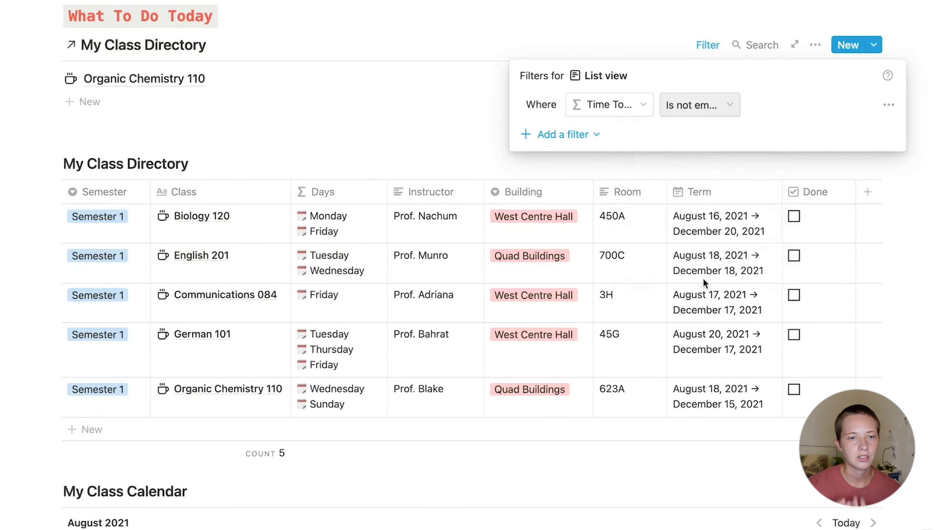
click(363, 127)
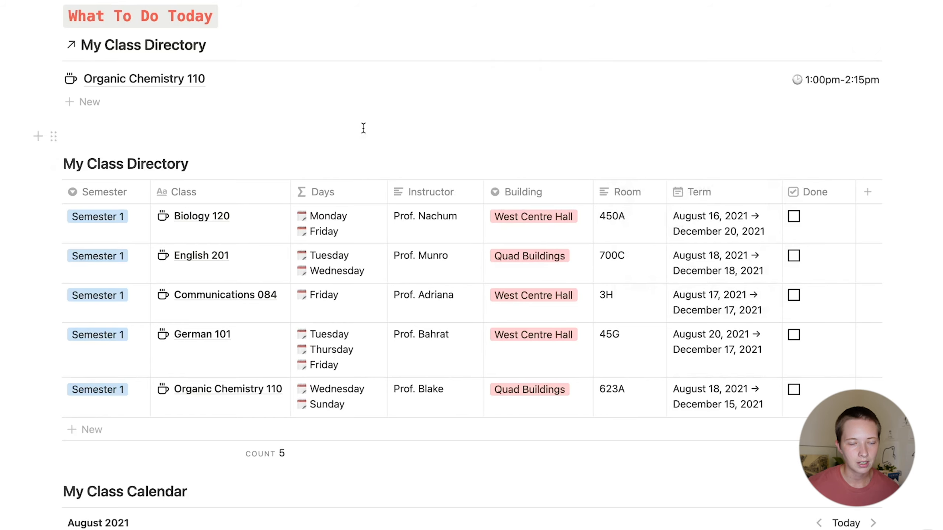
Duplicate the What To Do Today heading and place the copy beside the original as a second column.
scroll(263, 107, up, 3)
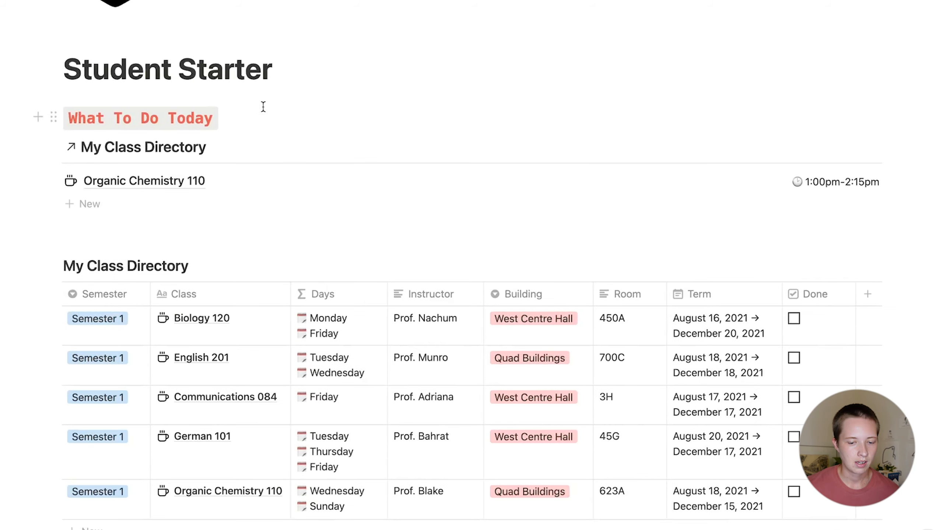
key(Return)
key(BackSpace)
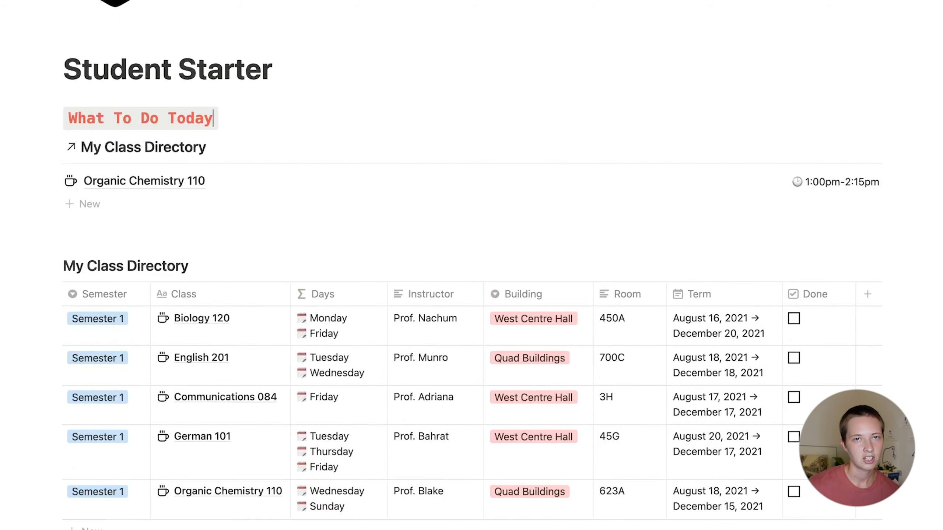
key(ctrl+d)
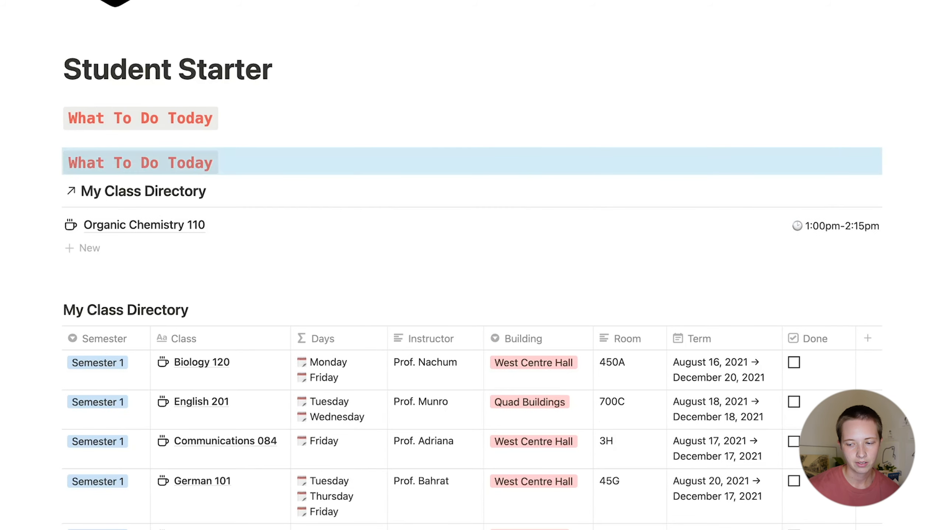
drag(53, 163, 886, 119)
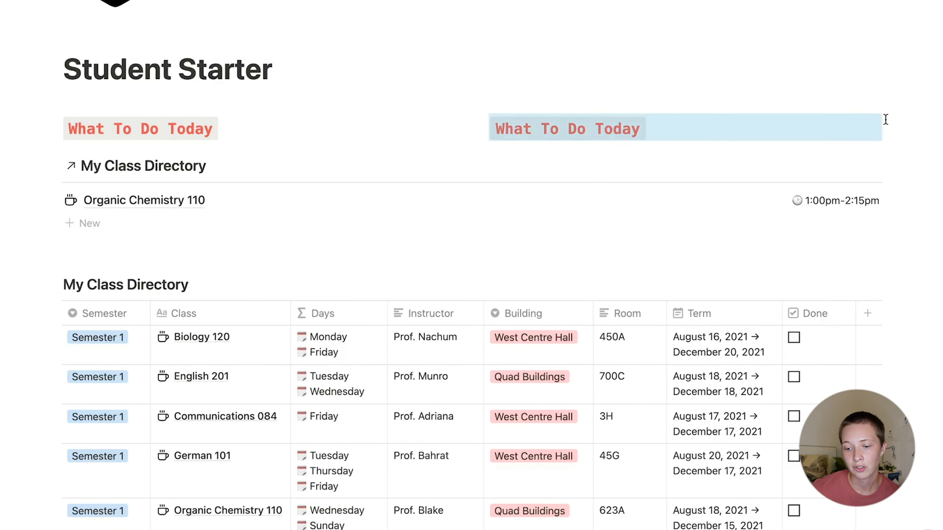
Rename the duplicated heading Recent Notes and move the linked My Class Directory list into the column under What To Do Today.
double_click(629, 127)
key(BackSpace)
key(BackSpace)
key(BackSpace)
key(BackSpace)
key(BackSpace)
key(BackSpace)
key(BackSpace)
key(BackSpace)
key(BackSpace)
key(BackSpace)
key(BackSpace)
key(BackSpace)
text(Recent )
text(Notes)
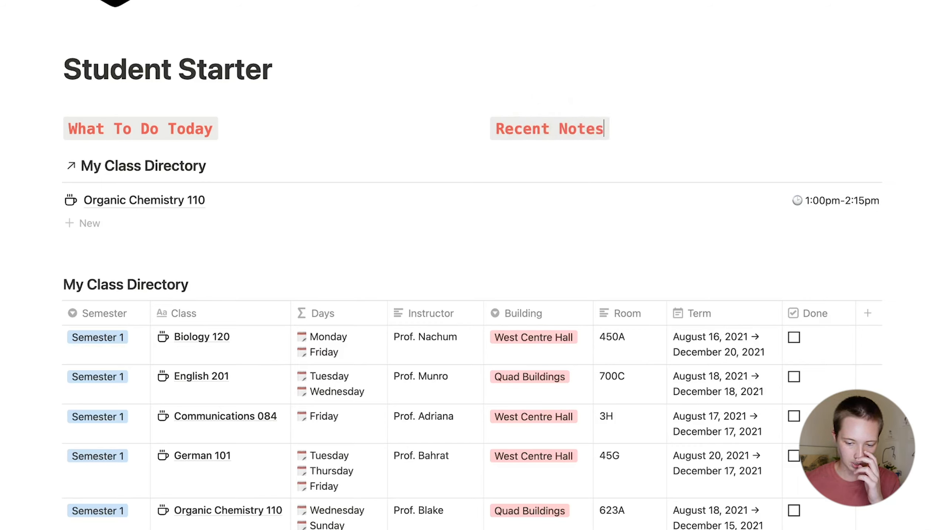
drag(53, 166, 89, 141)
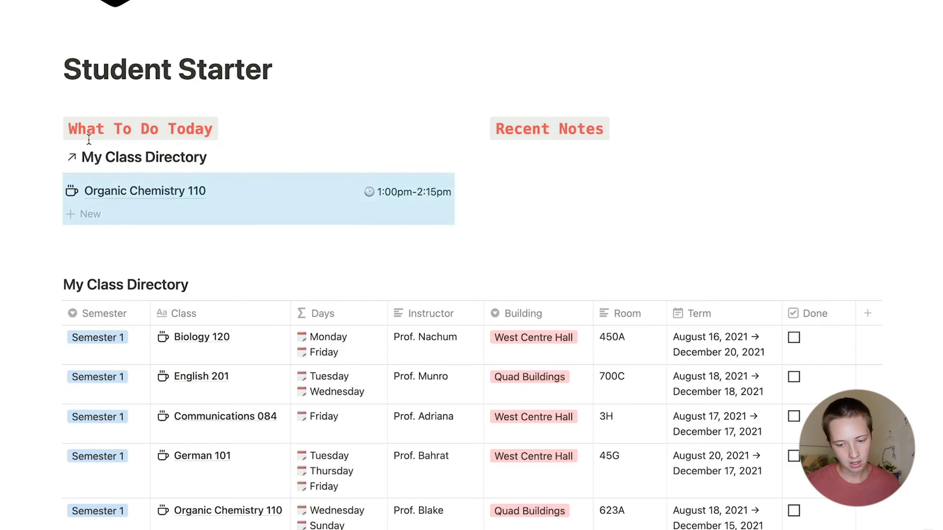
Insert a linked database of My Class Notebook under the Recent Notes heading.
click(581, 167)
key(Return)
text(/linked)
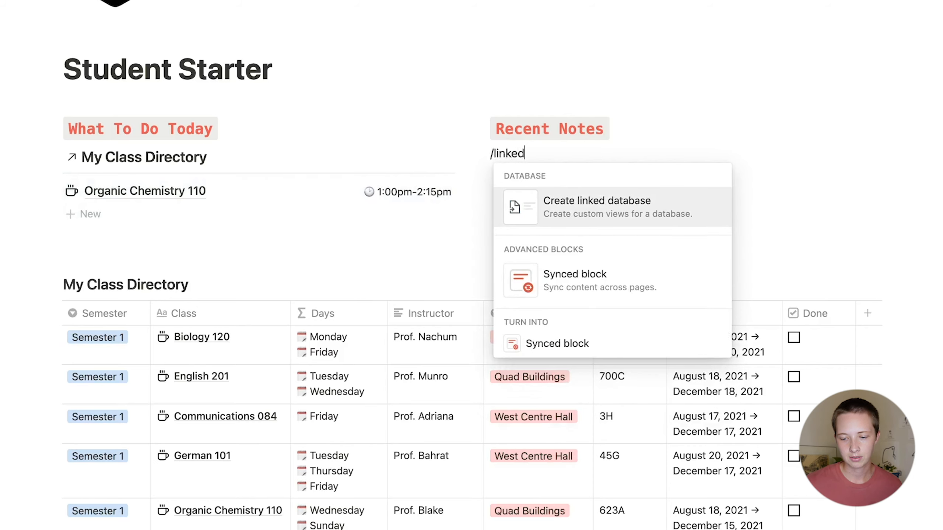
key(Return)
text(M)
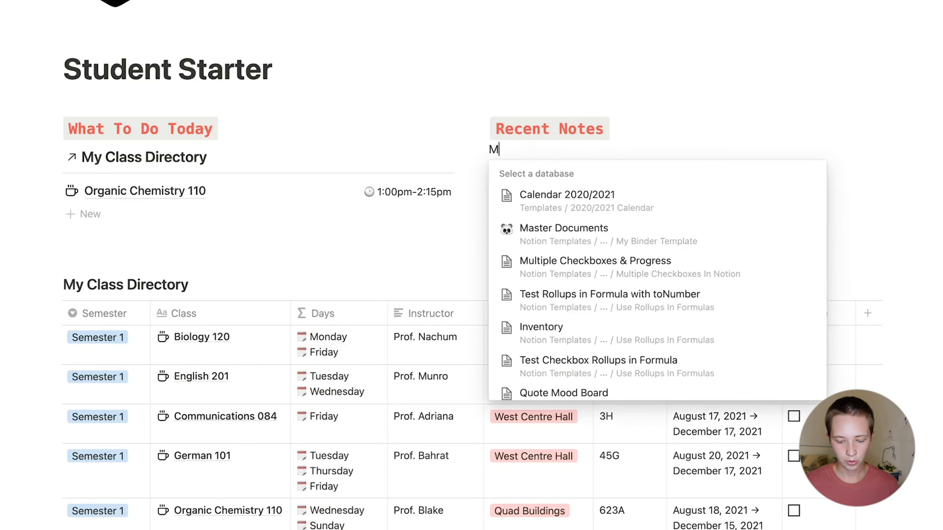
text(y Class Not)
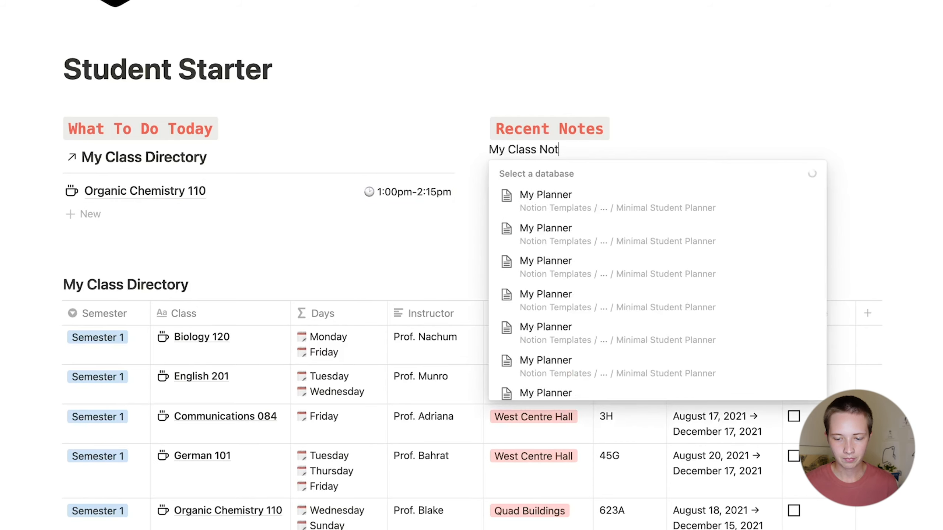
key(Return)
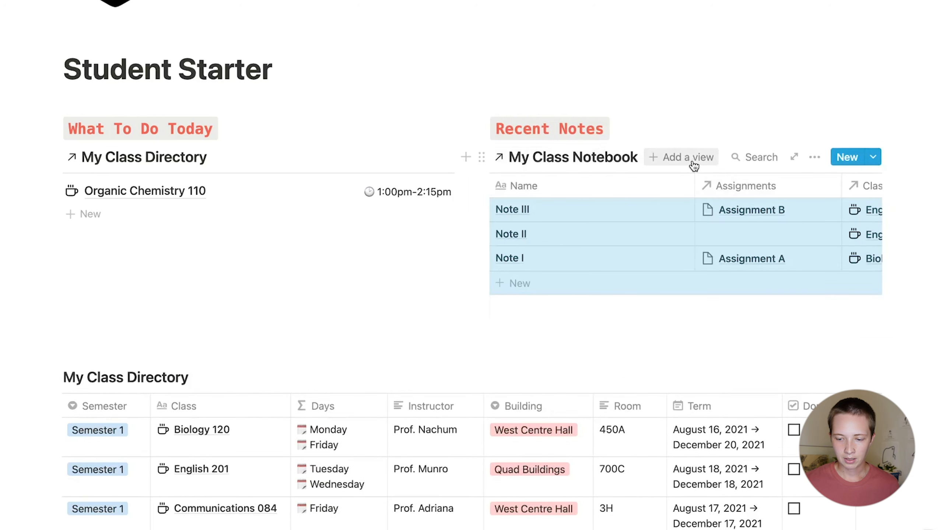
Add a List view to the linked My Class Notebook database and delete its Table view.
click(693, 165)
click(631, 395)
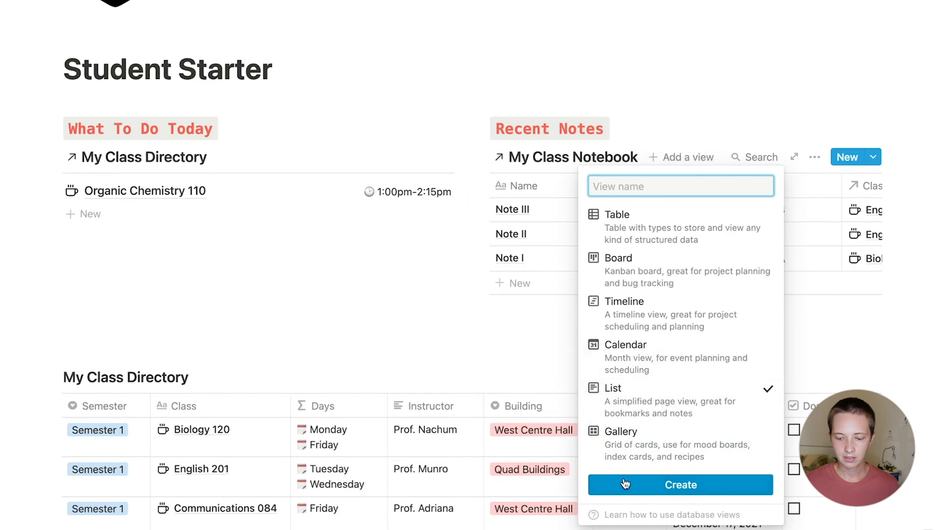
click(625, 484)
click(683, 157)
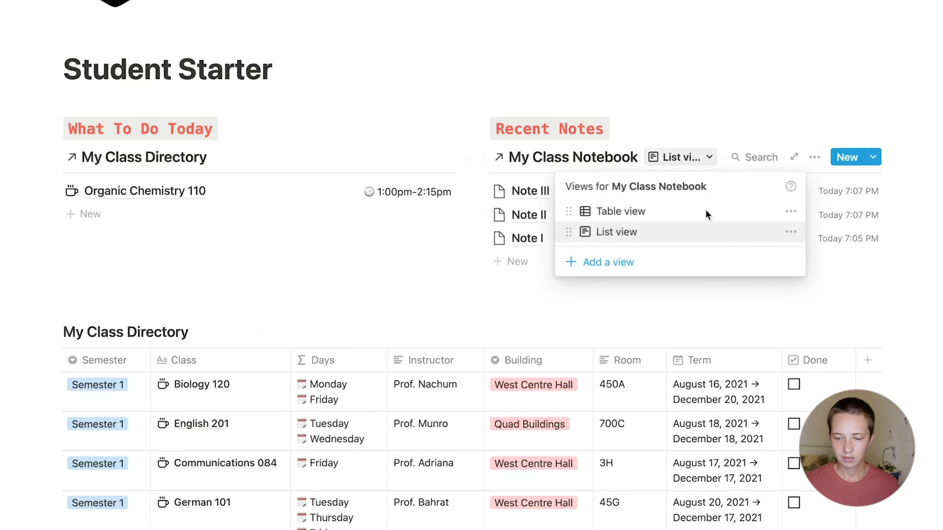
click(791, 211)
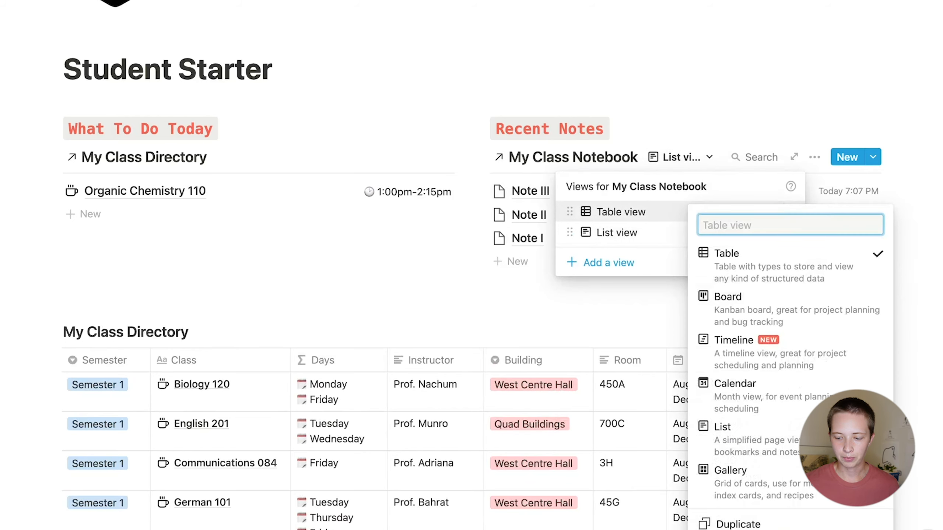
click(727, 527)
click(490, 283)
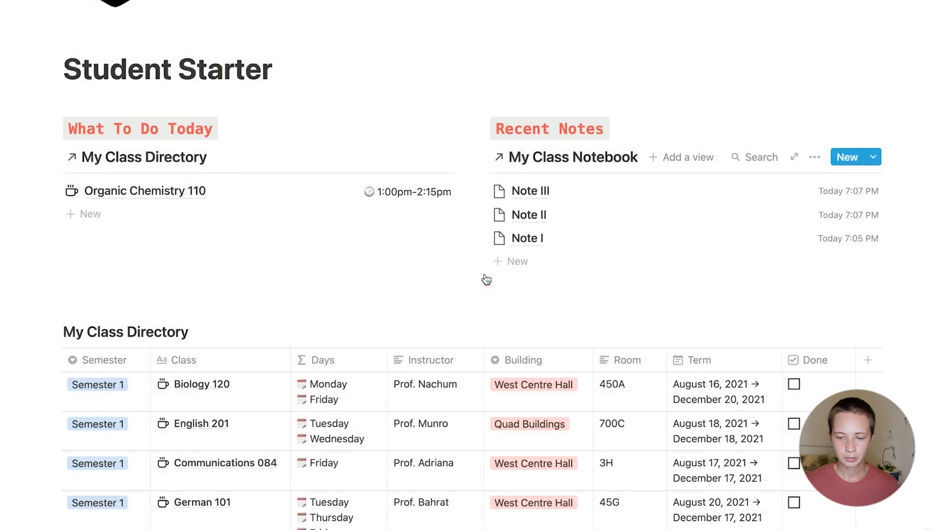
Limit the linked My Class Notebook list under Recent Notes to 10 pages on first load.
click(813, 159)
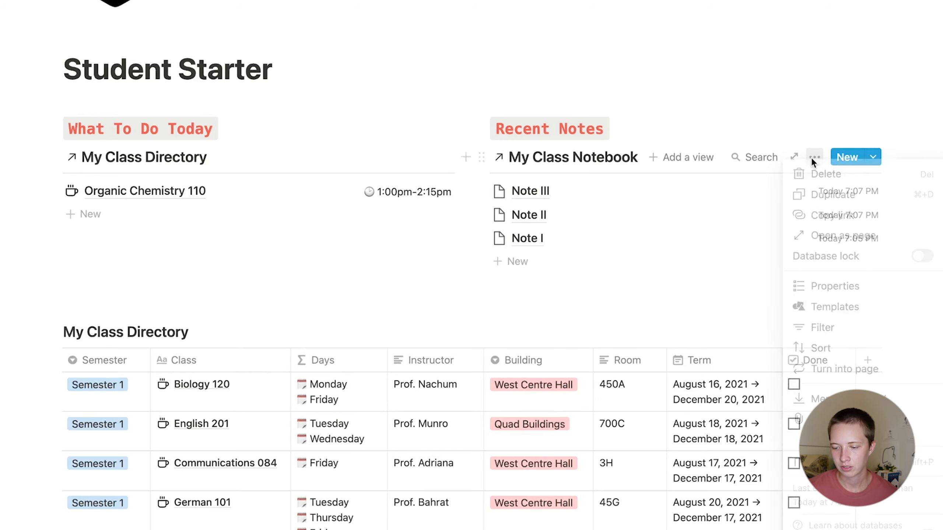
click(812, 160)
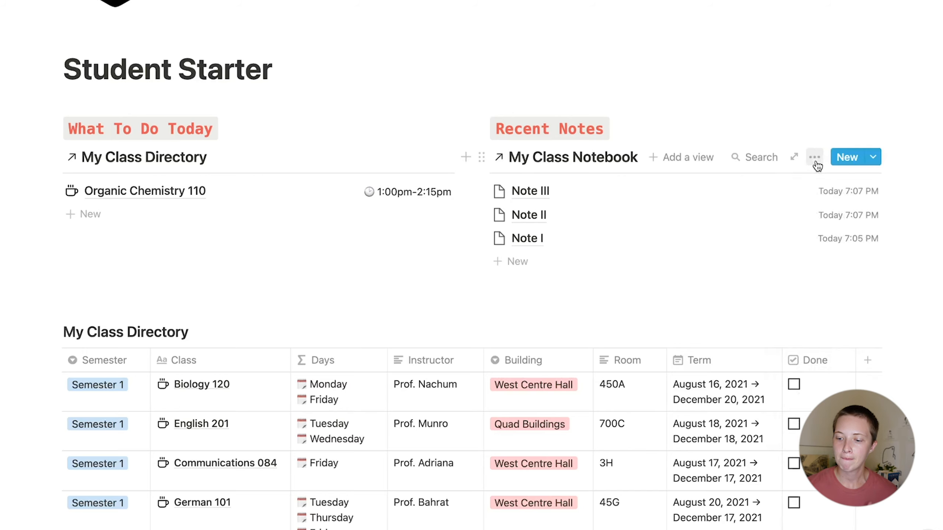
click(817, 159)
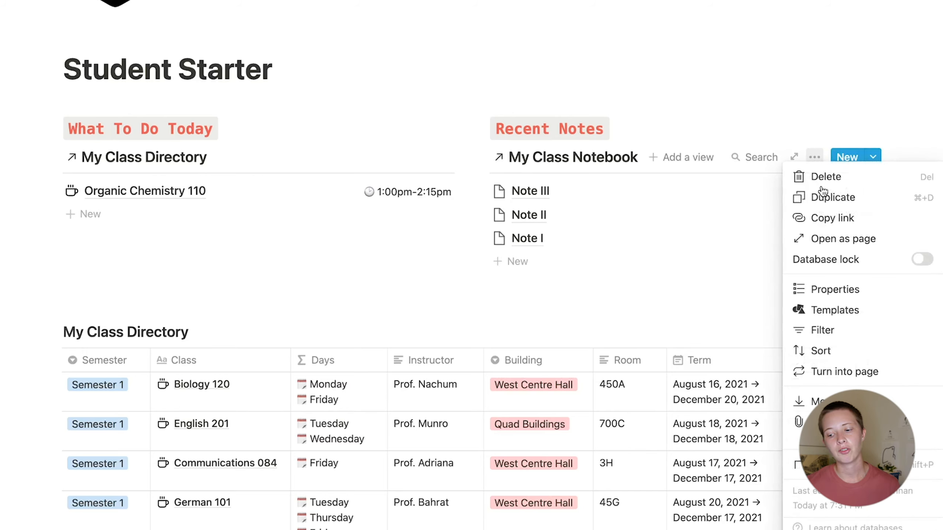
click(843, 290)
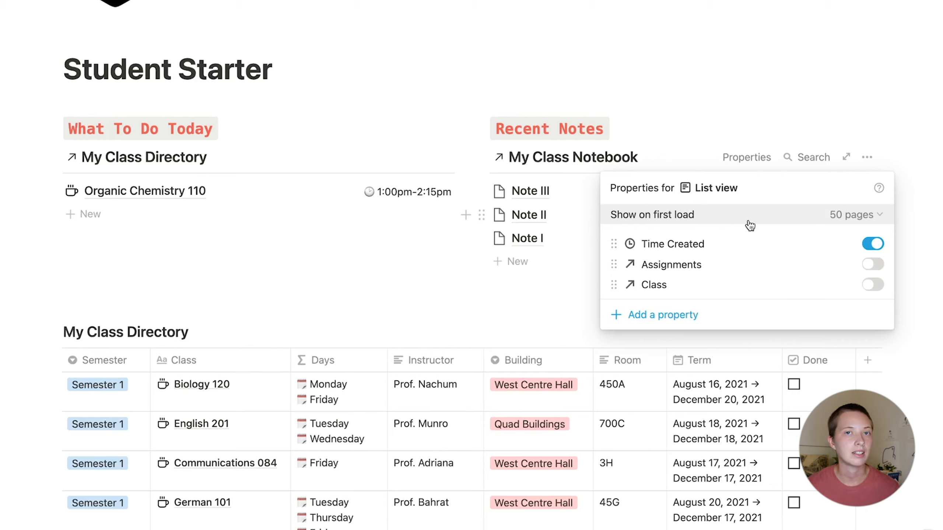
click(749, 223)
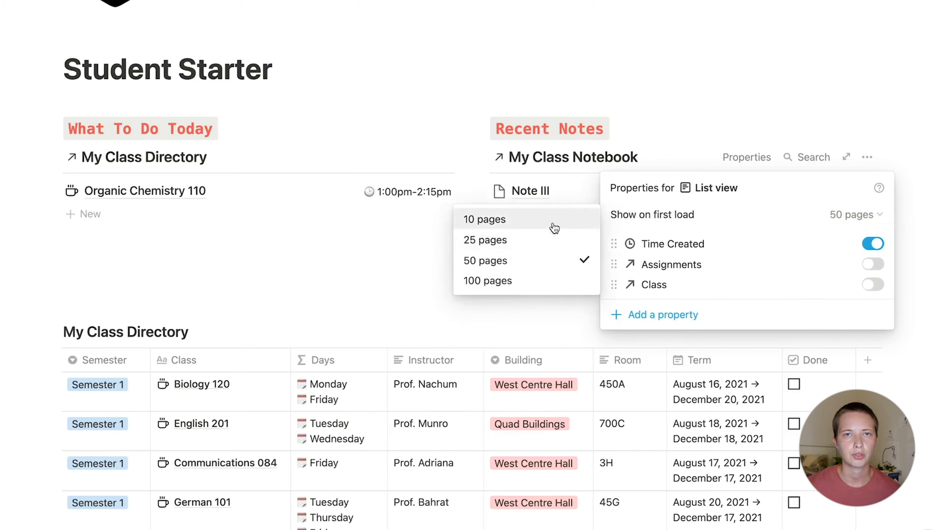
click(554, 227)
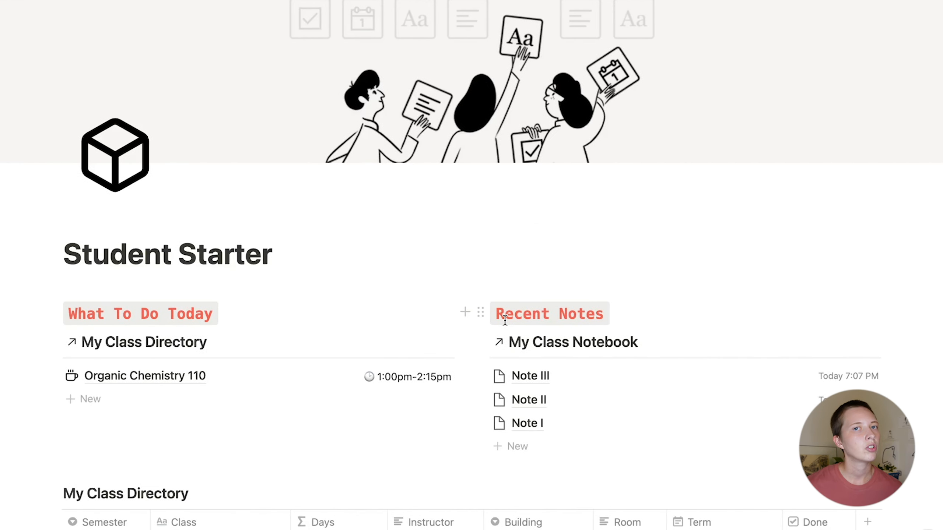
Change the text color of the Recent Notes heading to Blue.
drag(550, 315, 601, 314)
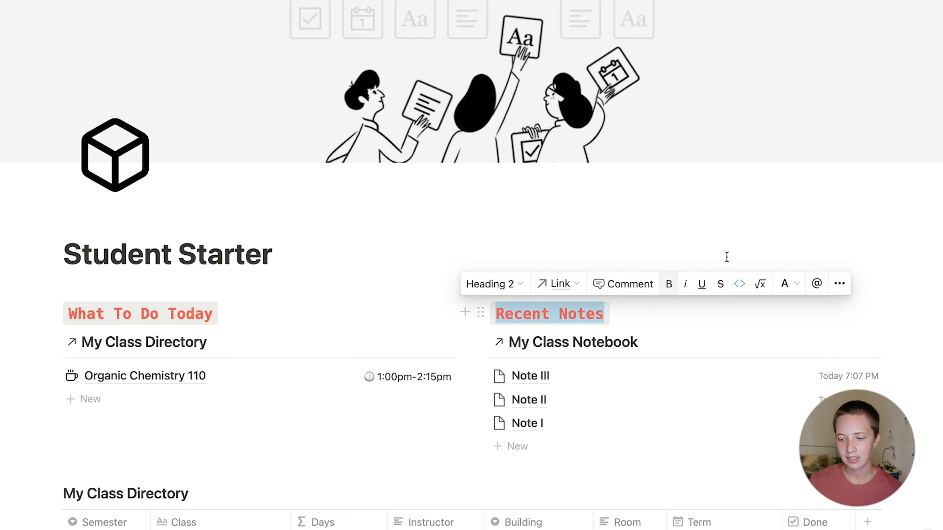
click(785, 284)
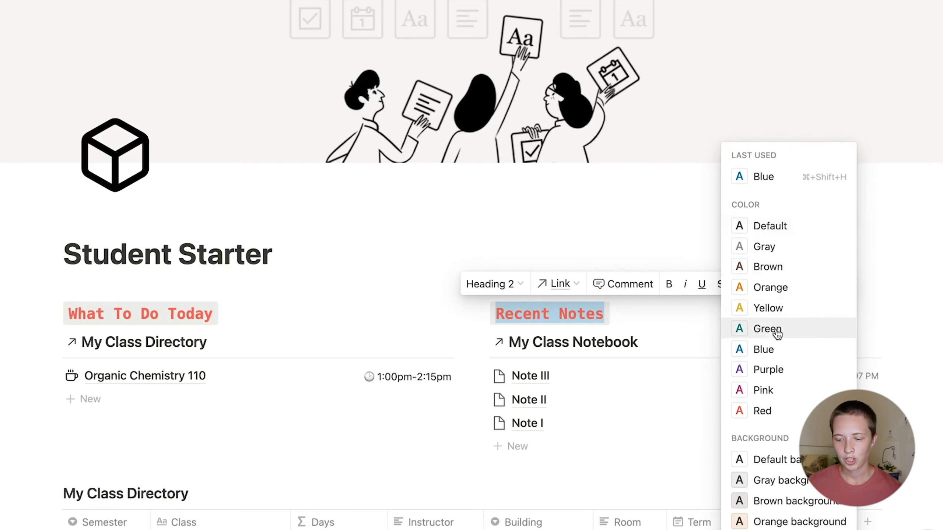
click(765, 350)
click(276, 254)
Open the original My Class Directory table as a full page and add a page icon.
scroll(467, 249, down, 10)
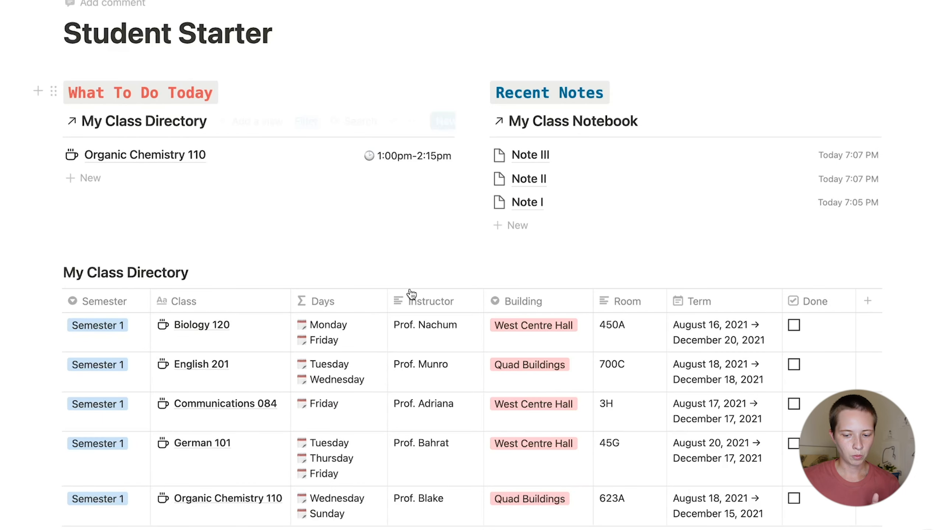
scroll(411, 293, down, 4)
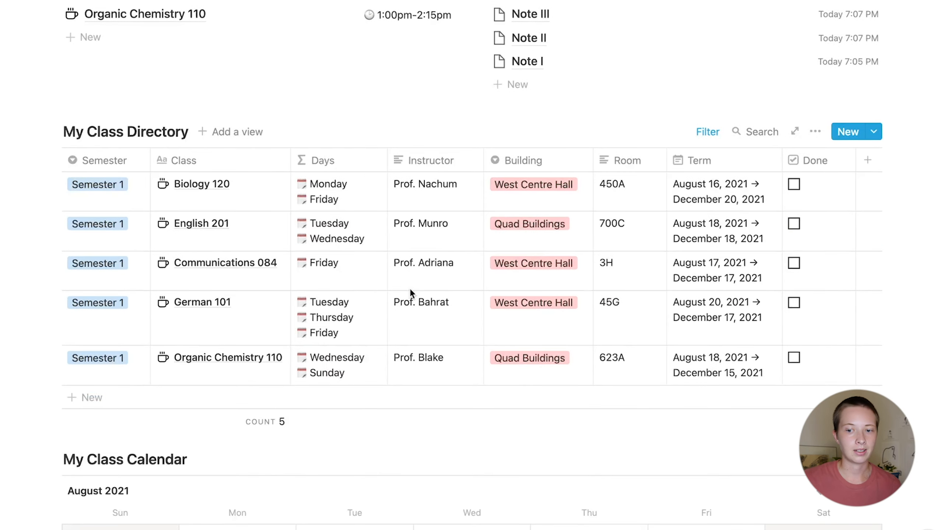
click(796, 133)
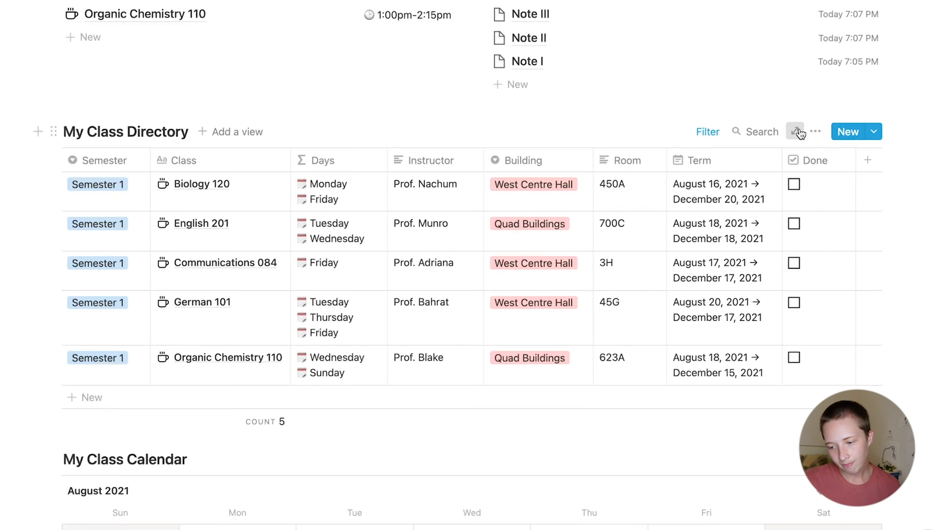
click(90, 8)
click(77, 46)
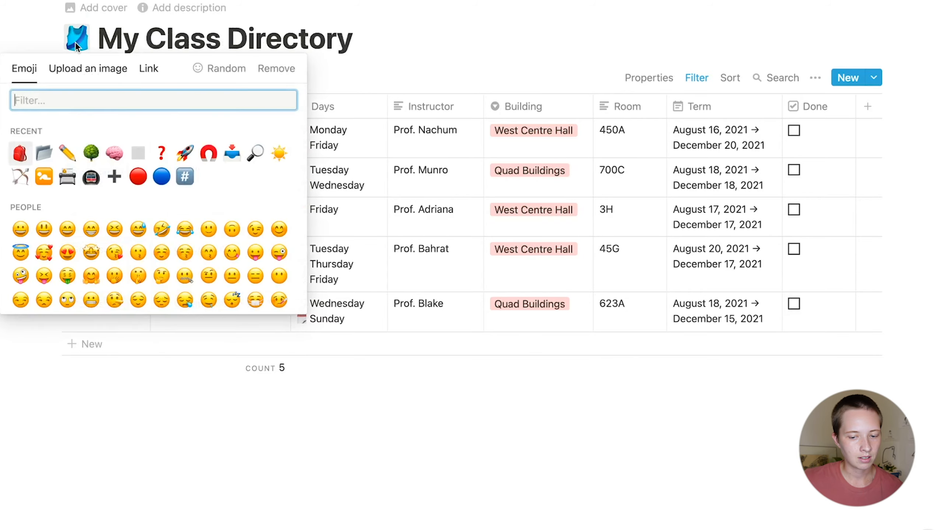
key(ctrl+Right)
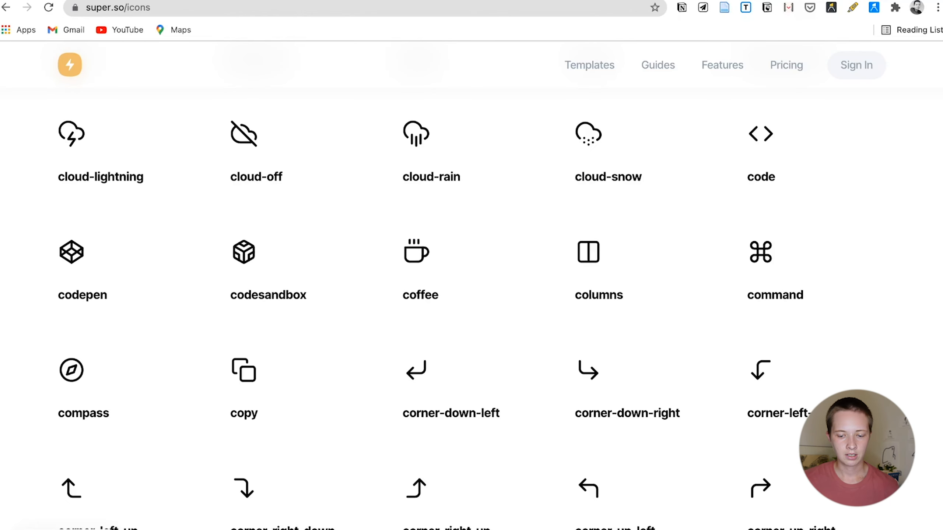
scroll(494, 310, down, 15)
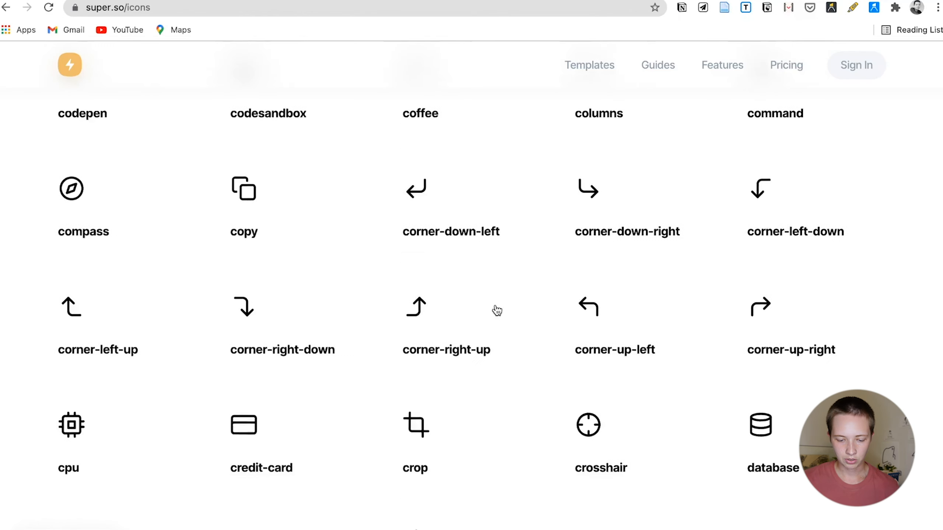
scroll(497, 310, down, 20)
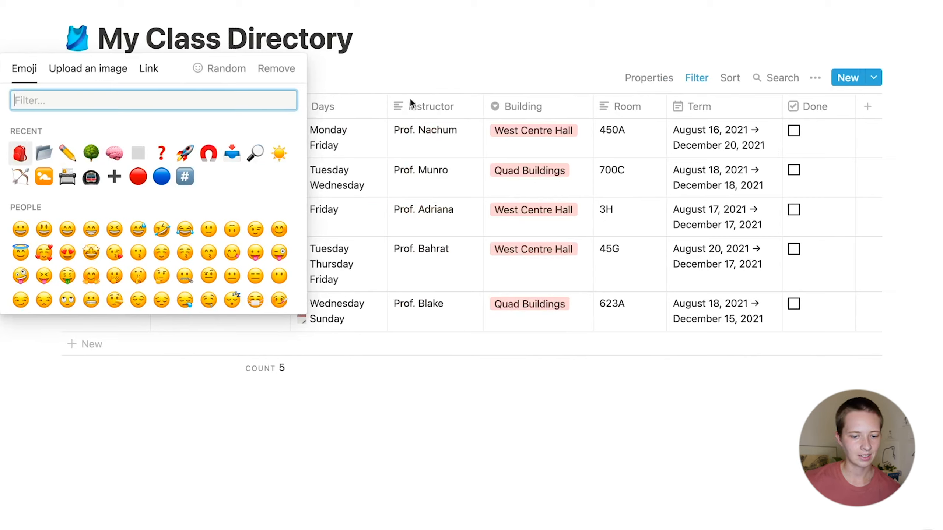
click(148, 69)
text(https://super.so/icon/dark/navigation.svg)
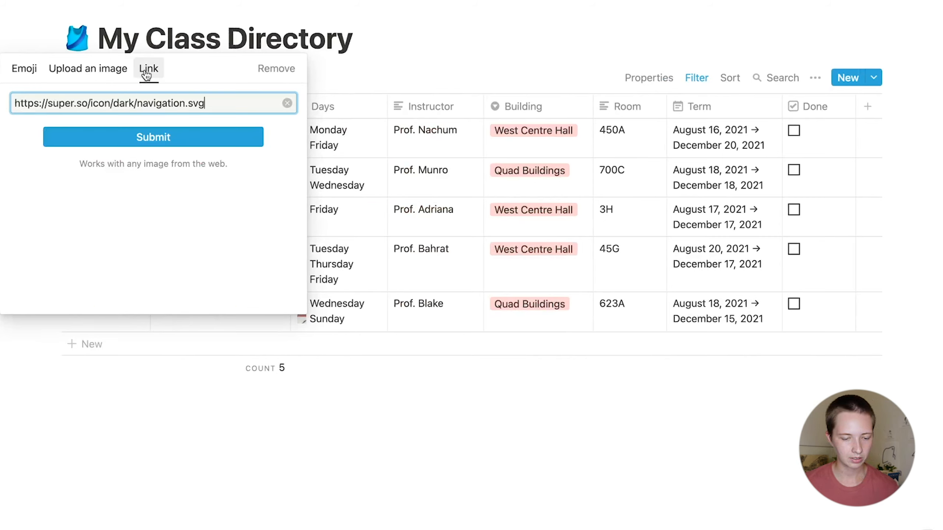
key(Return)
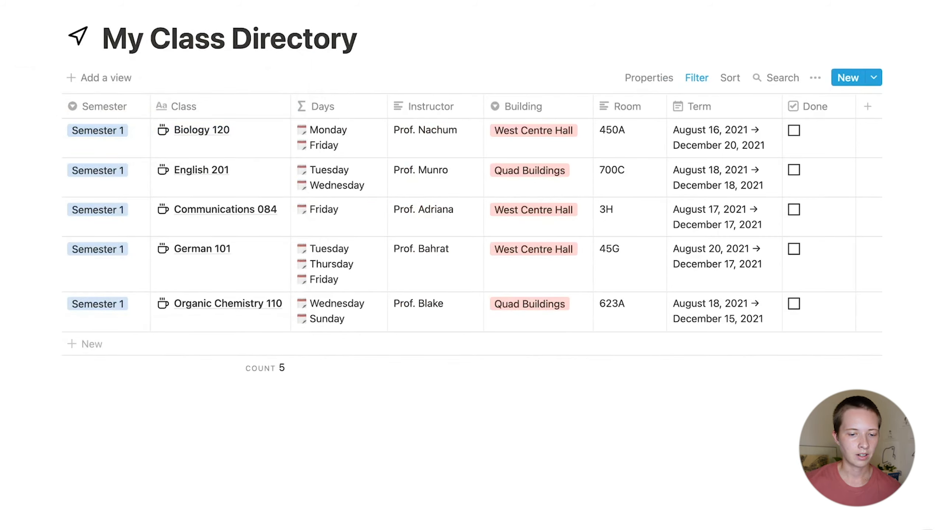
Return to Student Starter, open My Class Calendar as a full page and give it a square icon.
key(super+[)
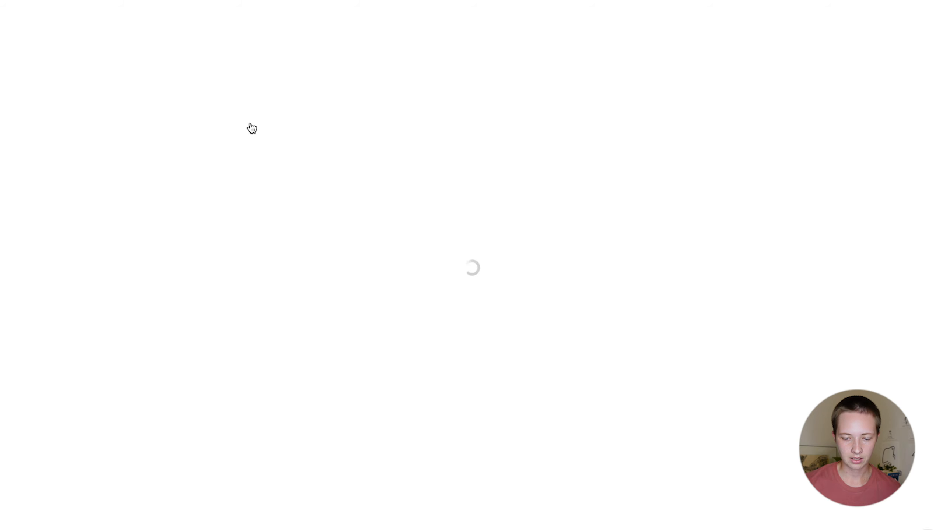
scroll(251, 122, down, 8)
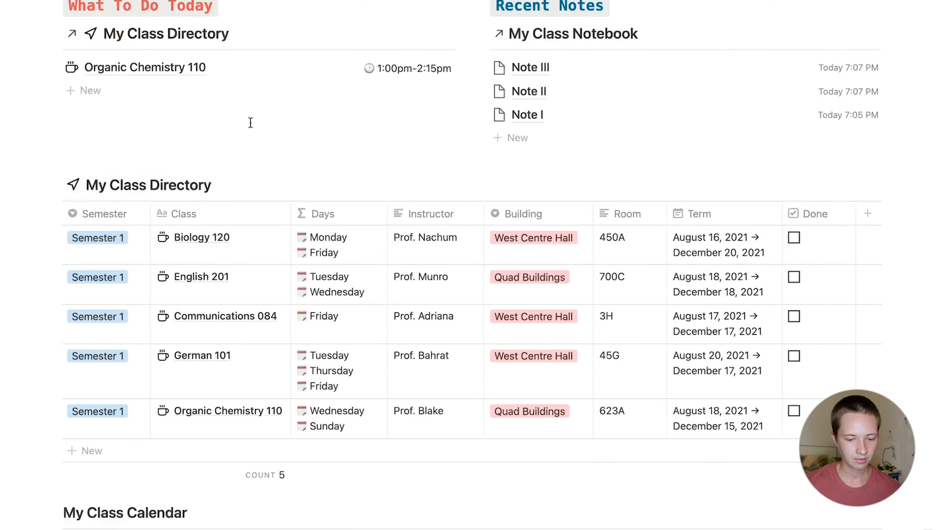
scroll(250, 122, down, 2)
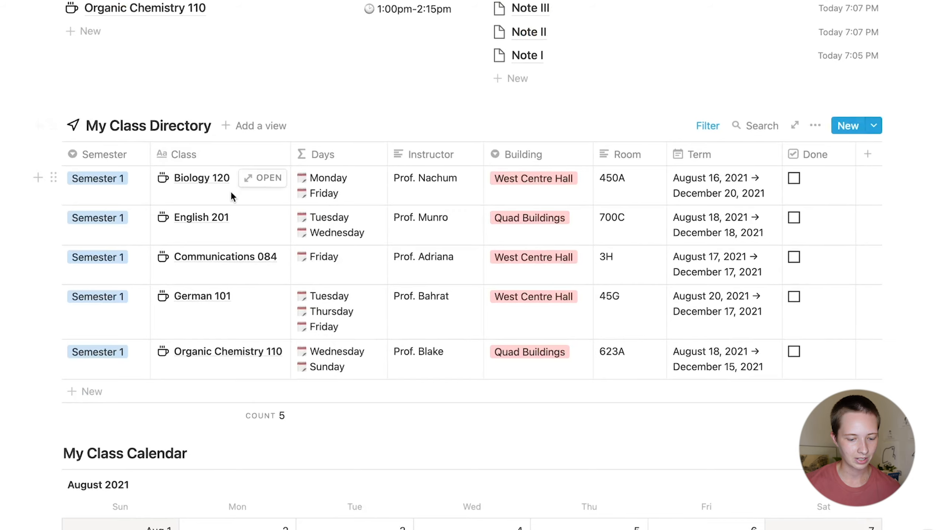
scroll(231, 192, down, 10)
scroll(409, 186, up, 2)
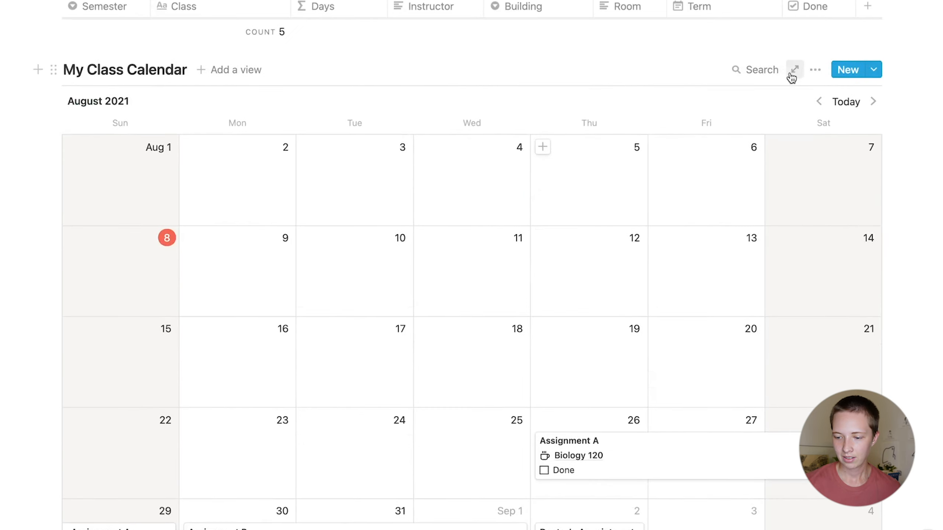
click(794, 70)
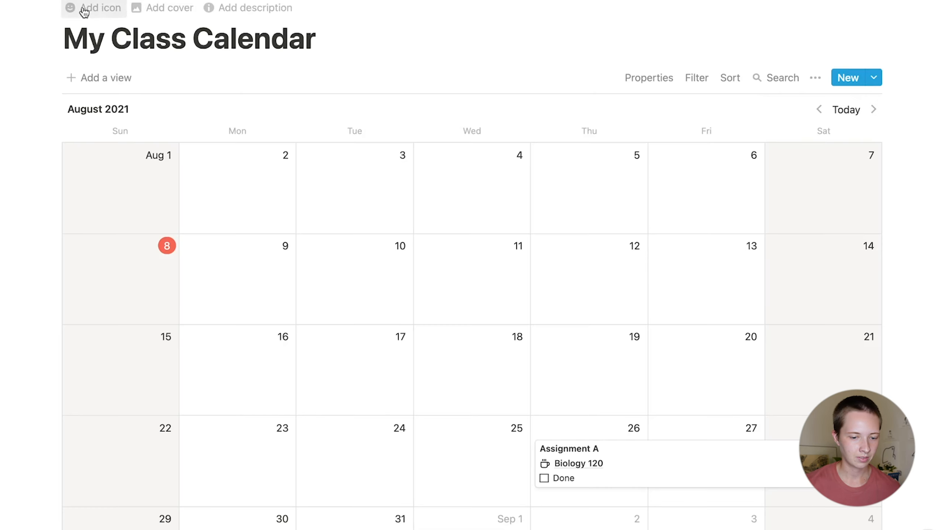
click(94, 8)
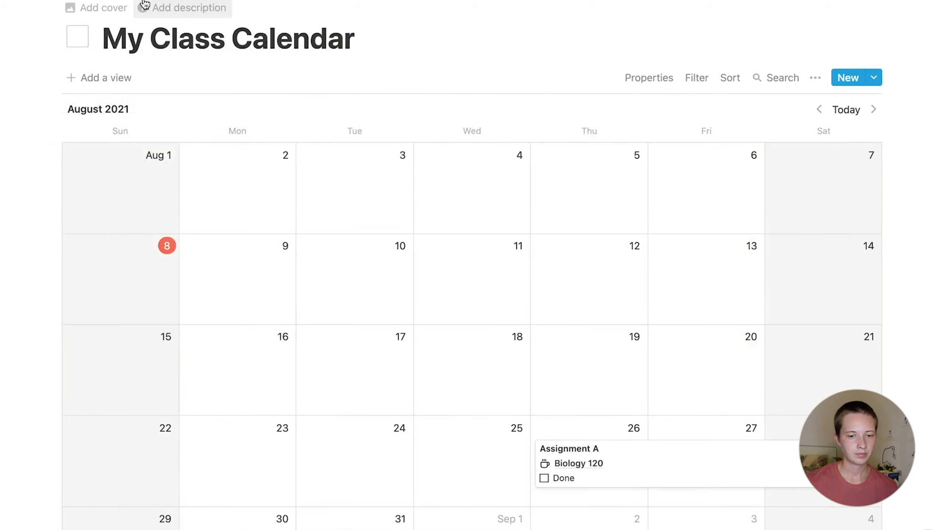
Open the My Class Notebook table at the end of Student Starter as a full page and add a page icon.
scroll(249, 234, down, 5)
scroll(249, 234, down, 6)
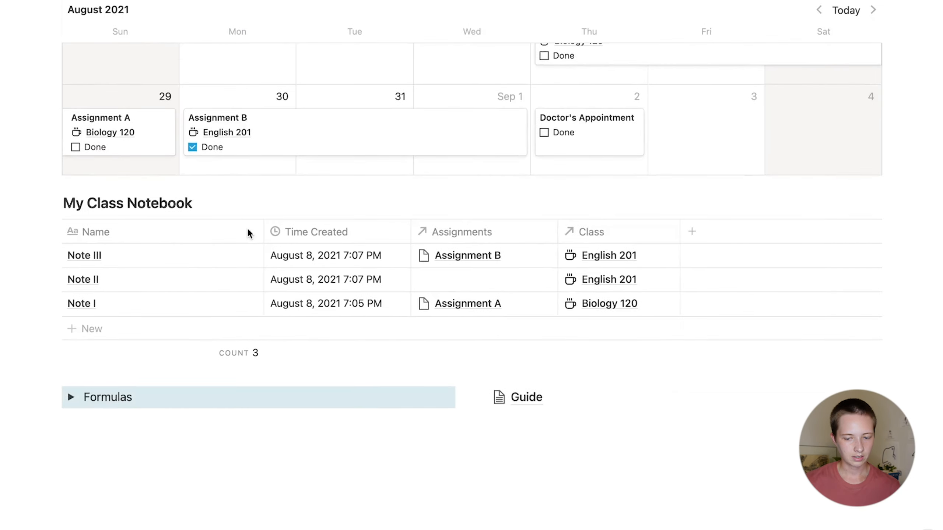
click(795, 194)
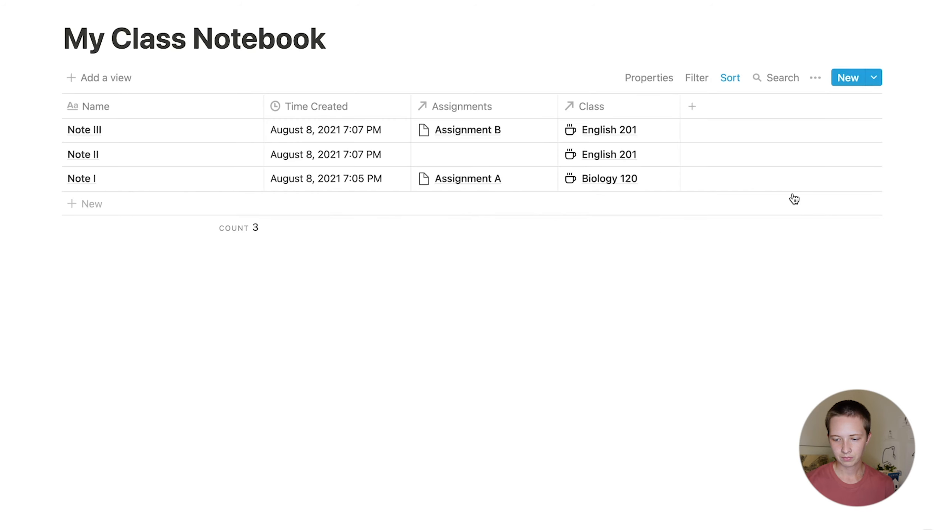
click(106, 10)
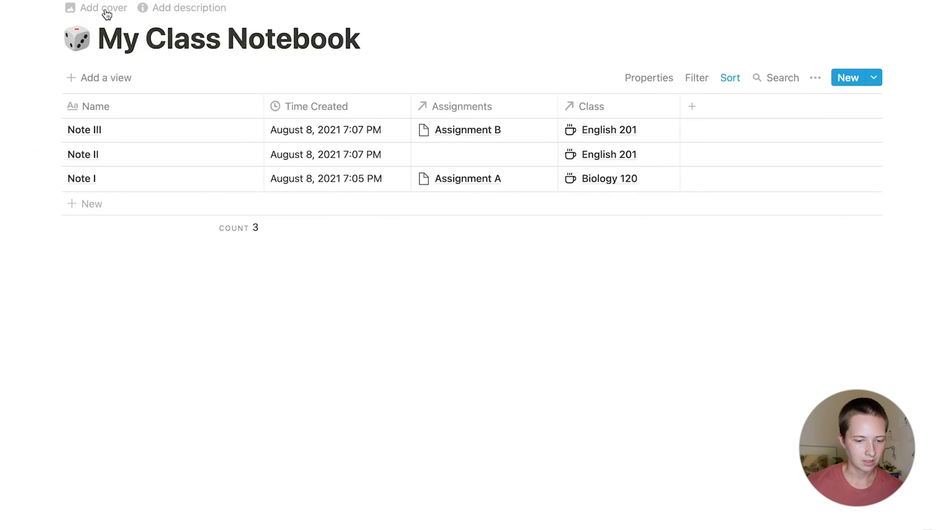
click(77, 43)
key(super+Tab)
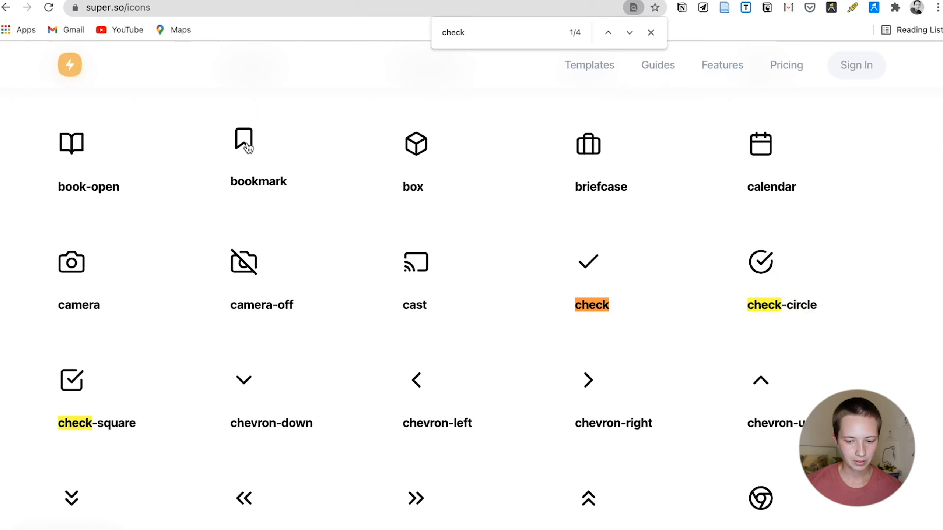
key(super+Tab)
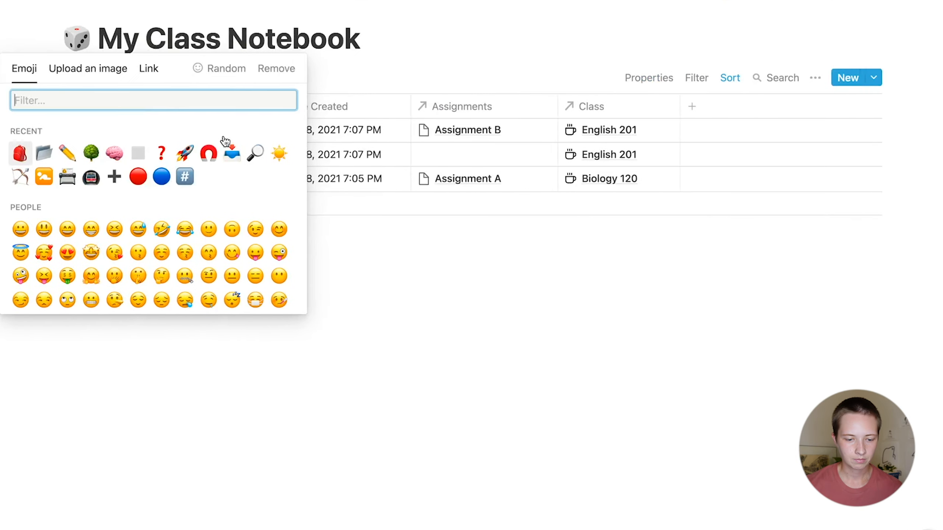
click(152, 77)
text(https://super.so/icon/dark/bookmark.svg)
key(Return)
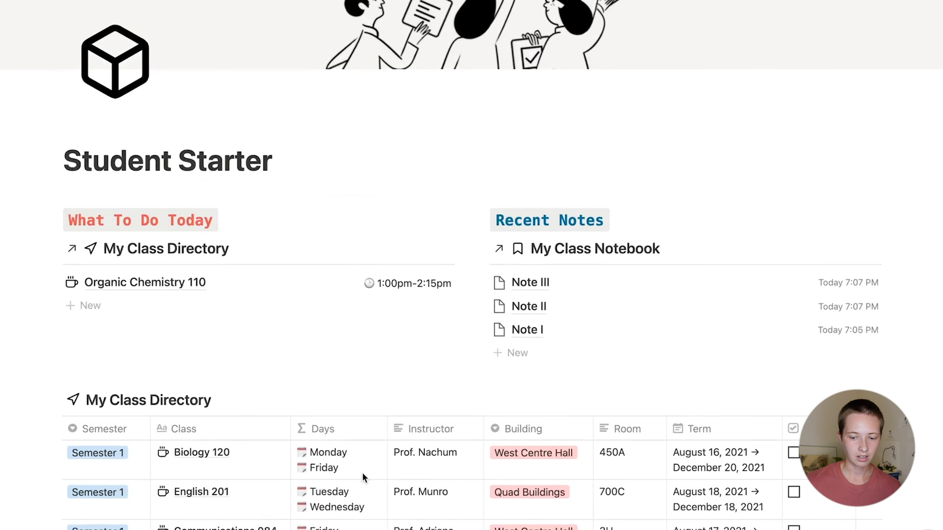
Open My Class Notebook from the Student Starter dashboard and create a database template titled New Note.
scroll(363, 473, down, 5)
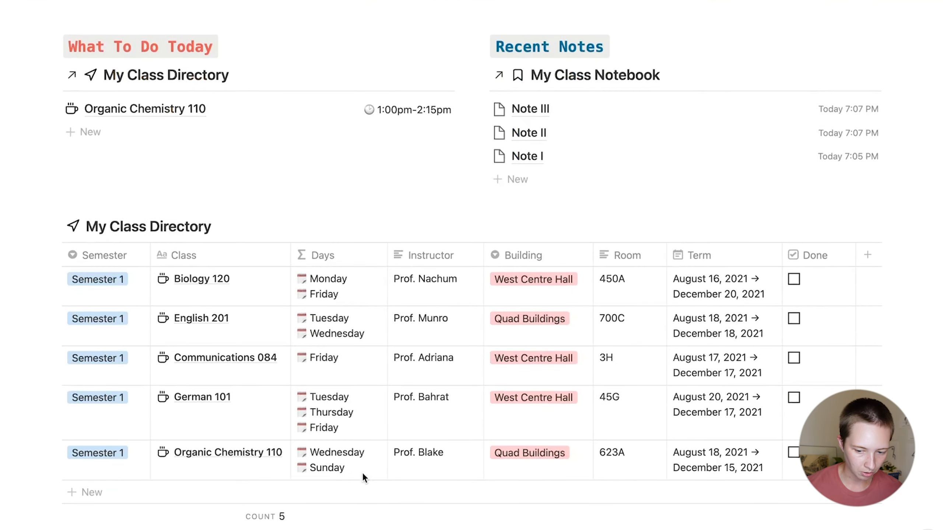
click(596, 77)
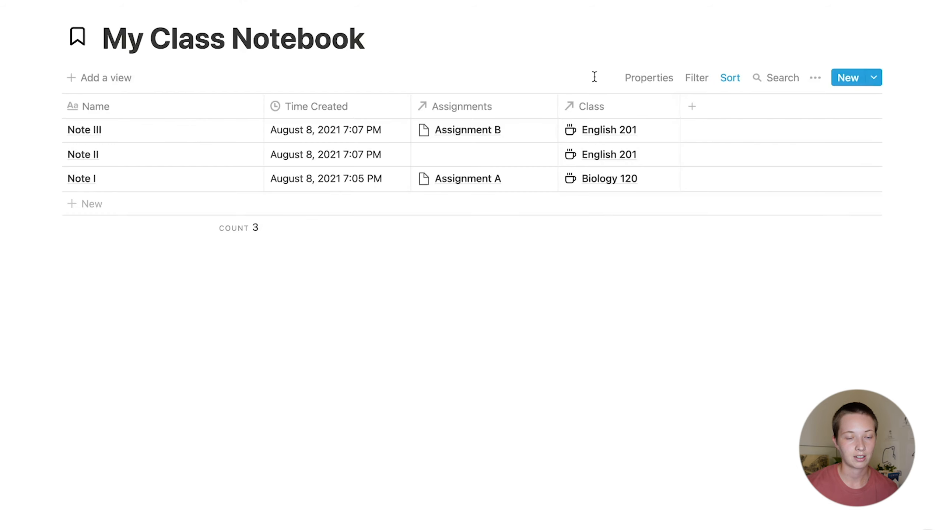
click(879, 79)
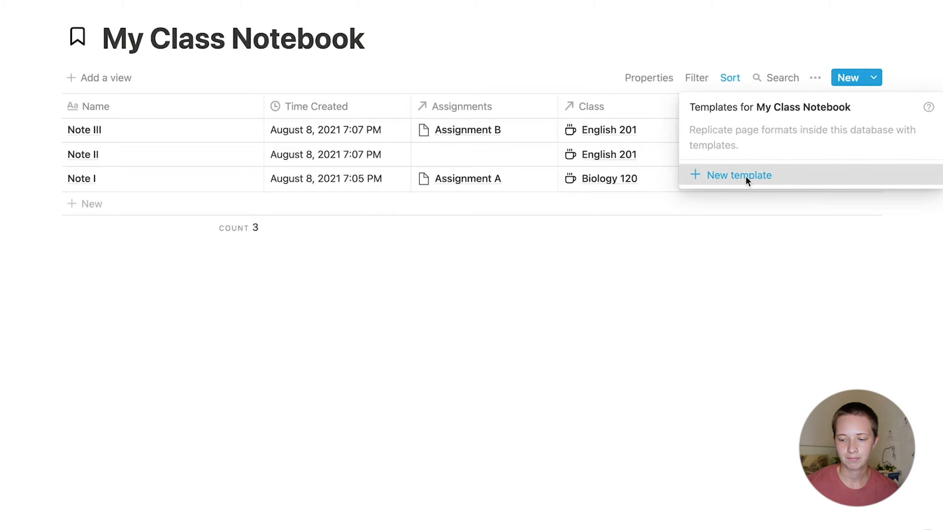
click(746, 176)
text(New Note)
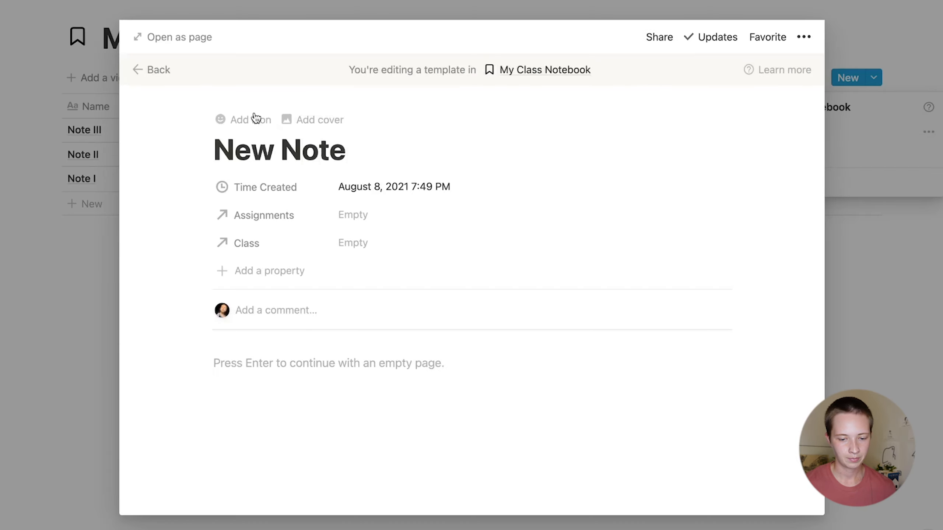
click(237, 119)
key(ctrl+Right)
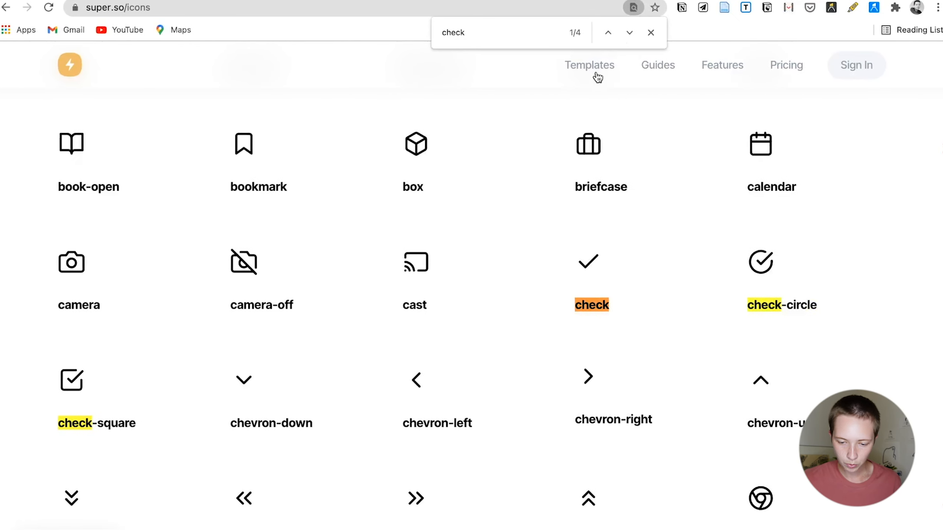
text(fi)
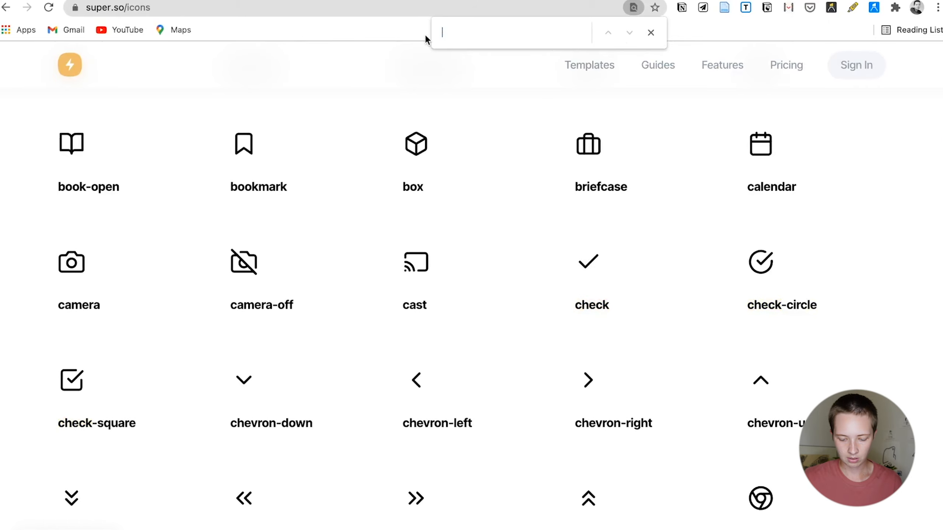
text(le)
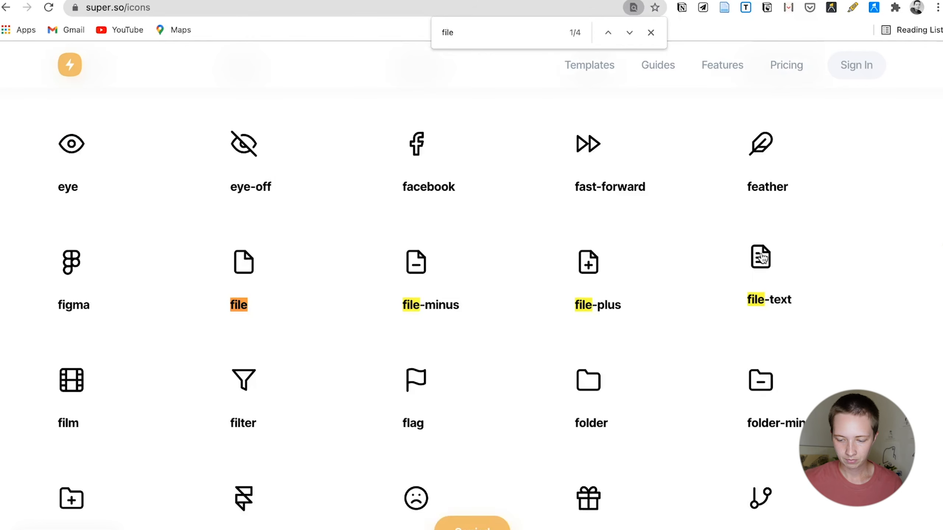
key(ctrl+Left)
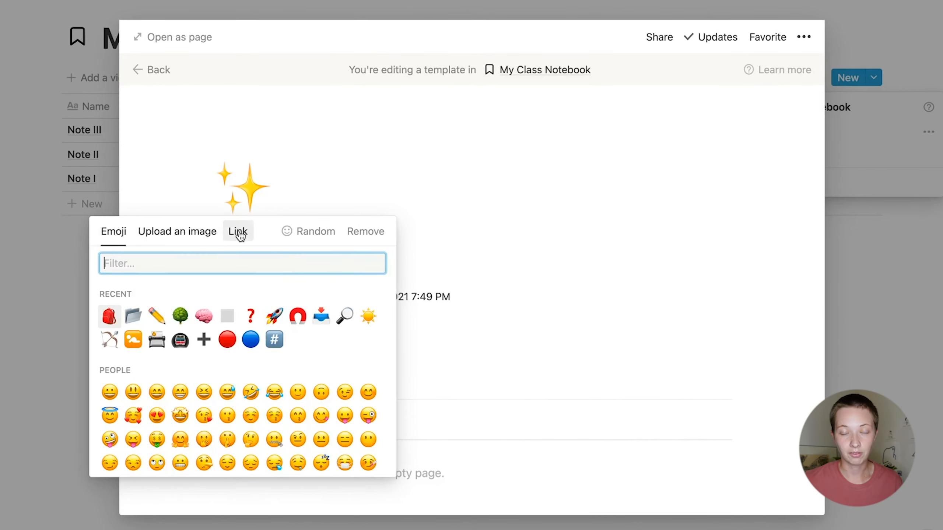
click(241, 235)
text(https://super.so/icon/dark/file-text.svg)
key(Return)
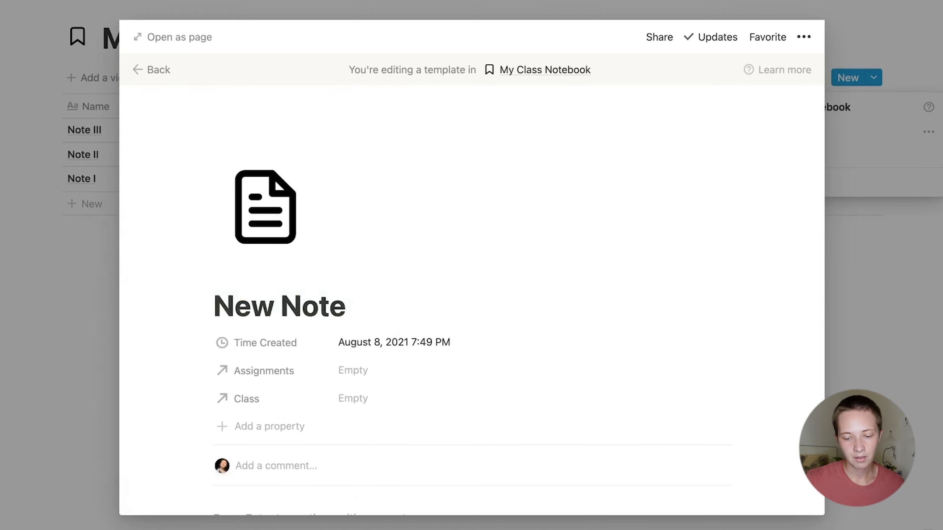
key(Escape)
Apply the New Note template to Note III and Note II in My Class Notebook.
click(252, 134)
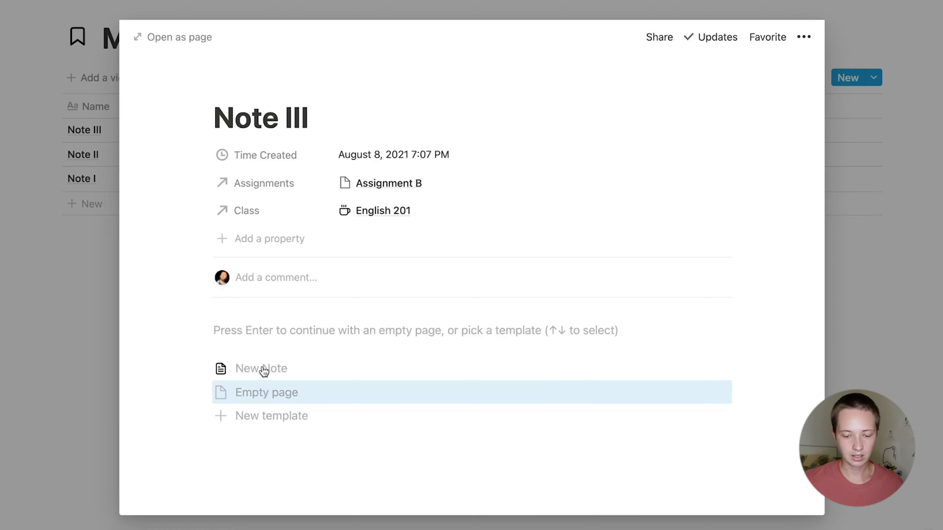
click(264, 370)
click(118, 207)
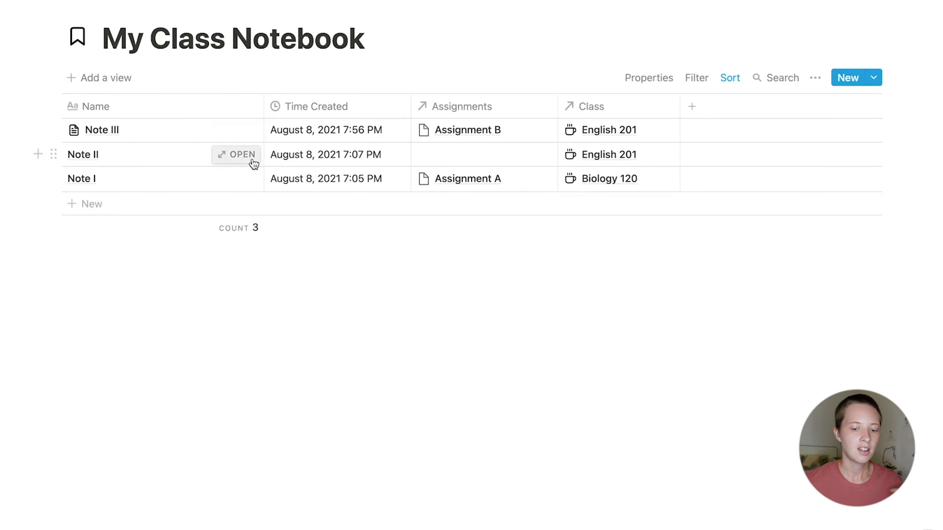
click(254, 155)
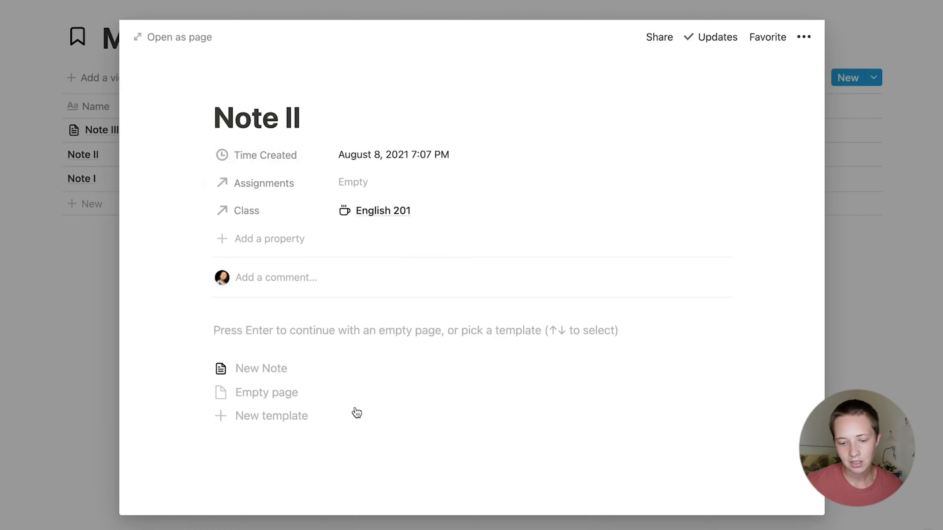
click(352, 371)
click(58, 171)
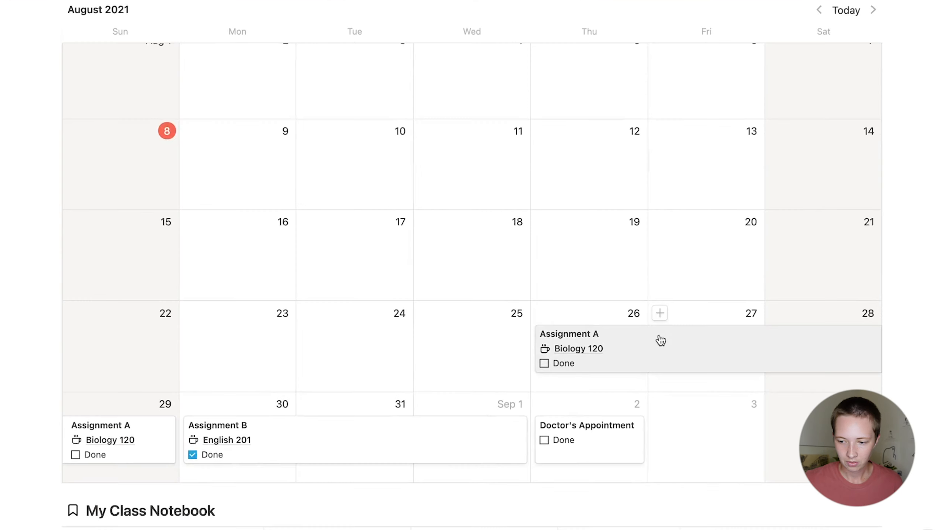
Create a database template titled New Assignment in My Class Calendar on the Student Starter page.
scroll(659, 339, up, 5)
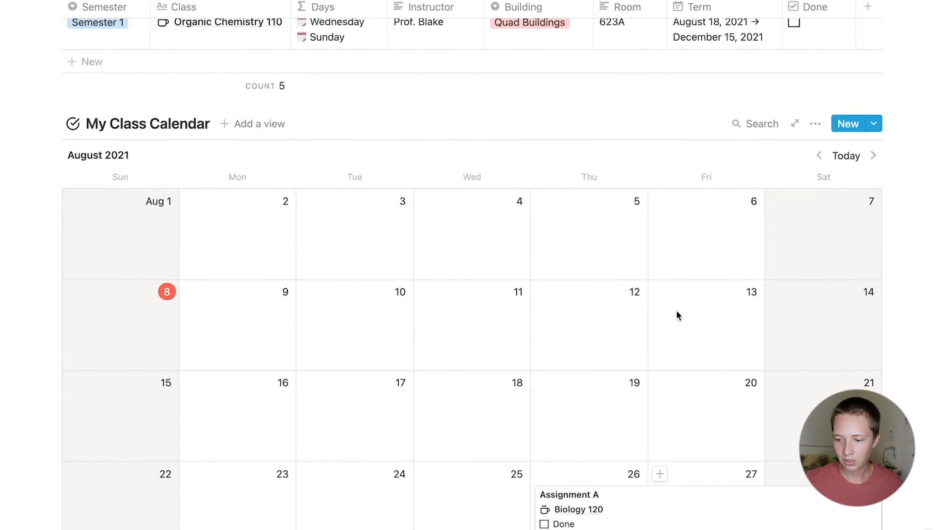
click(875, 126)
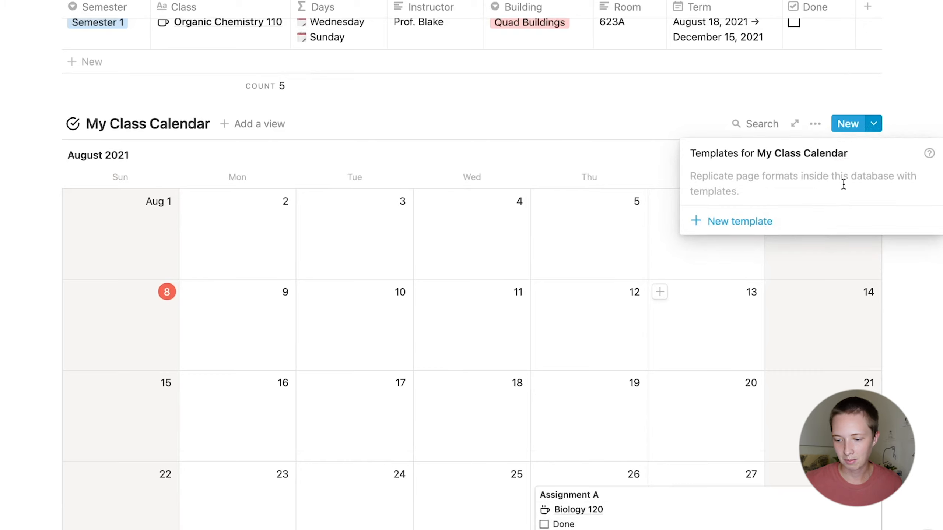
click(711, 221)
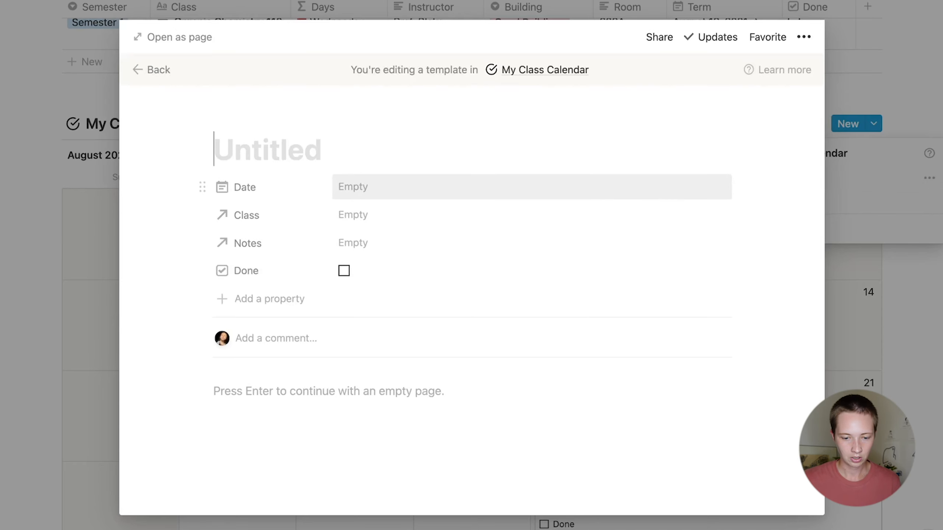
text(New Assignment)
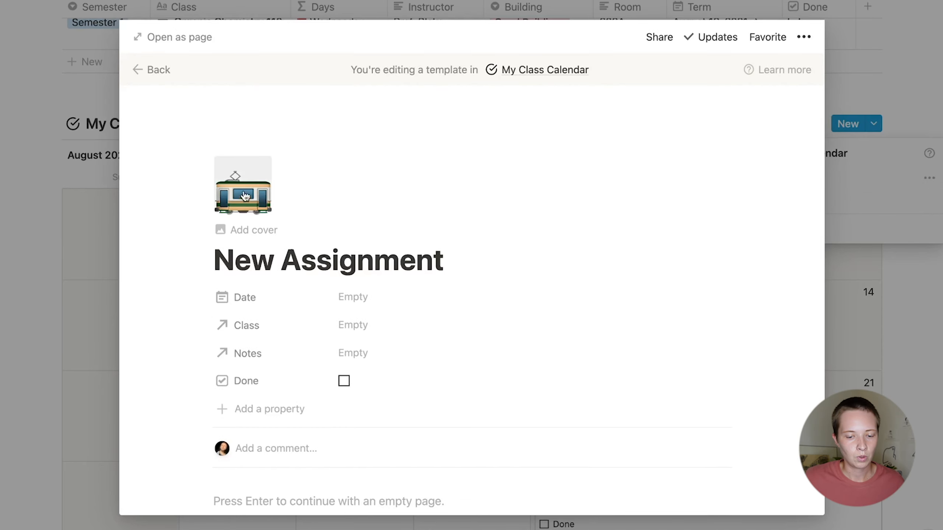
click(242, 193)
key(ctrl+Right)
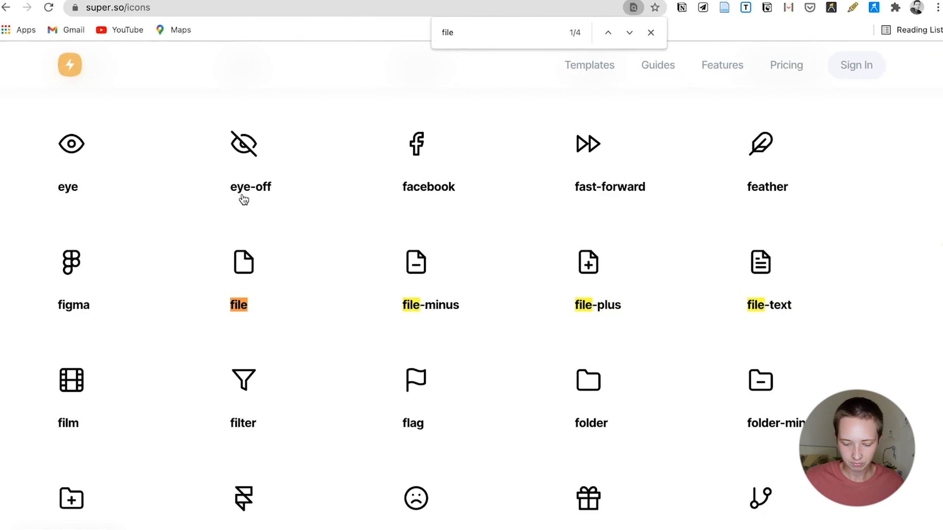
text(check)
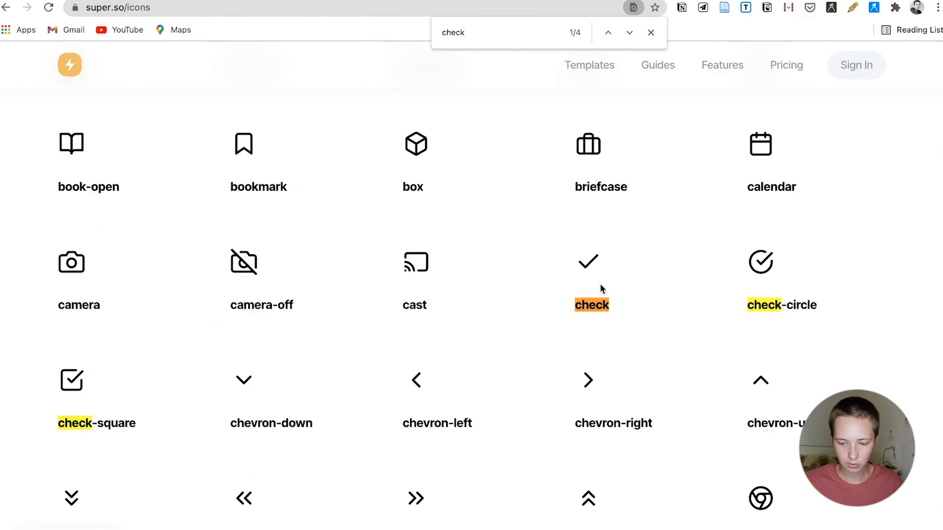
click(592, 270)
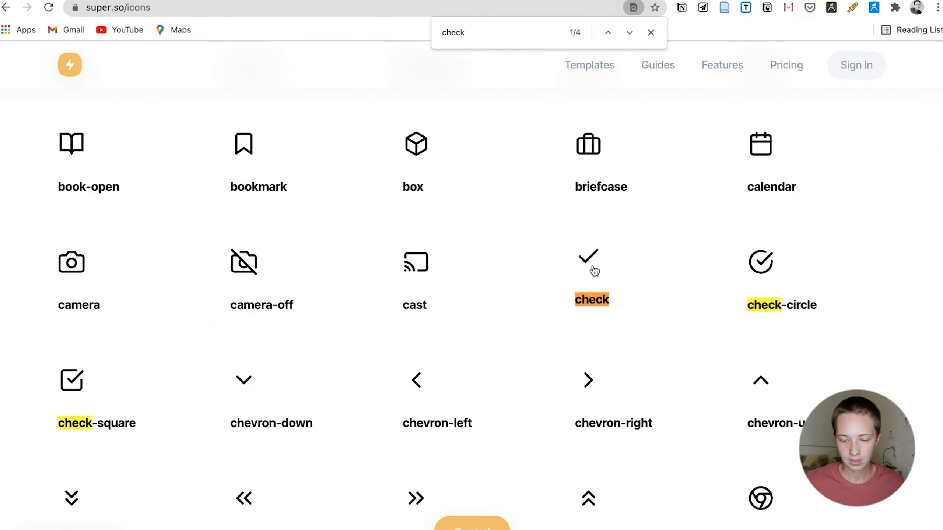
key(ctrl+Left)
click(238, 232)
text(https://super.so/icon/dark/check.svg)
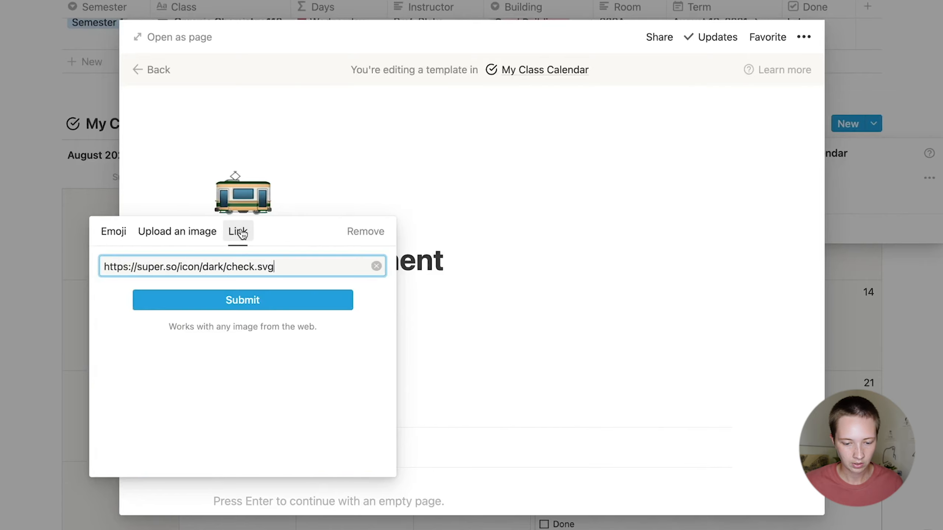
click(218, 299)
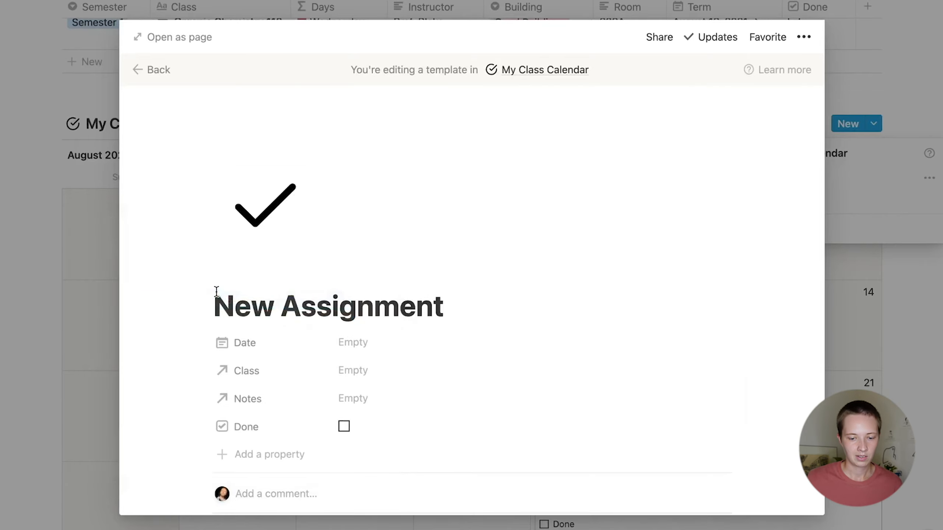
Leave the template editor and apply the New Assignment template to Assignment A and Assignment B in My Class Calendar.
scroll(237, 310, down, 5)
click(80, 316)
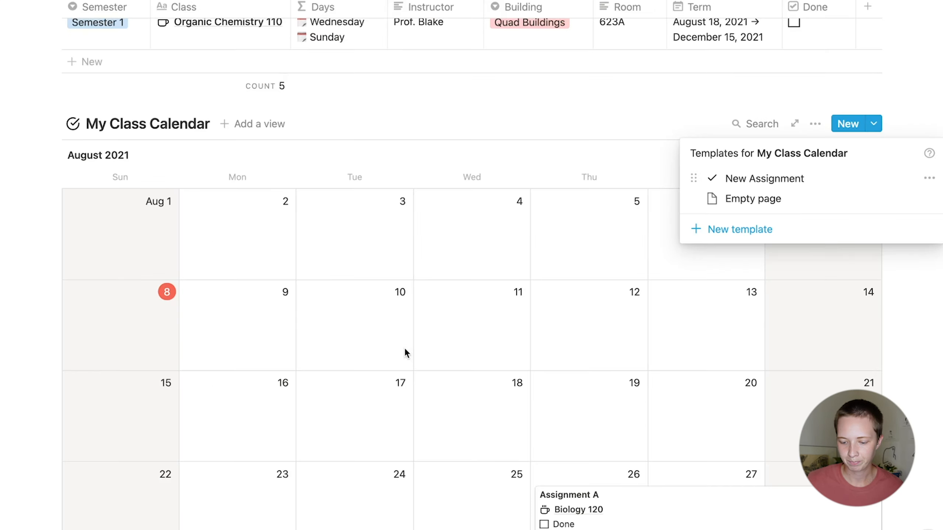
click(474, 405)
scroll(413, 360, down, 6)
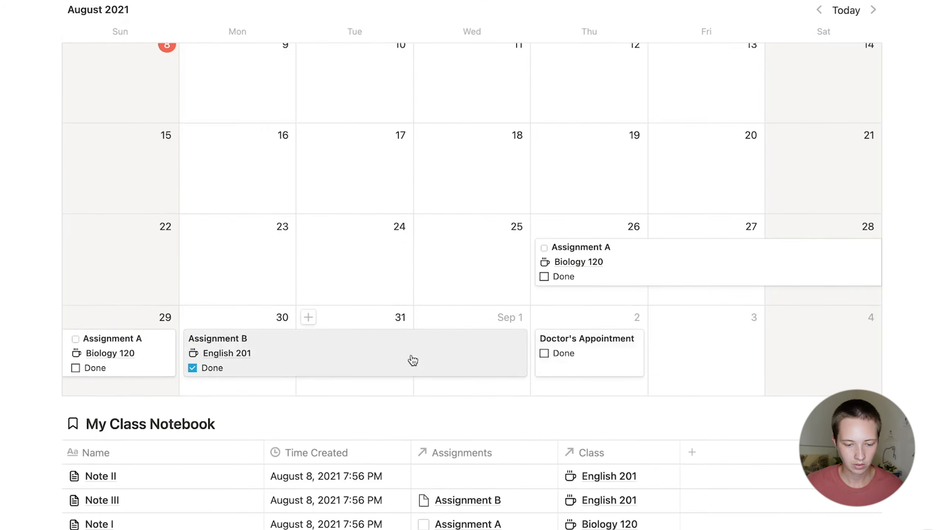
click(413, 361)
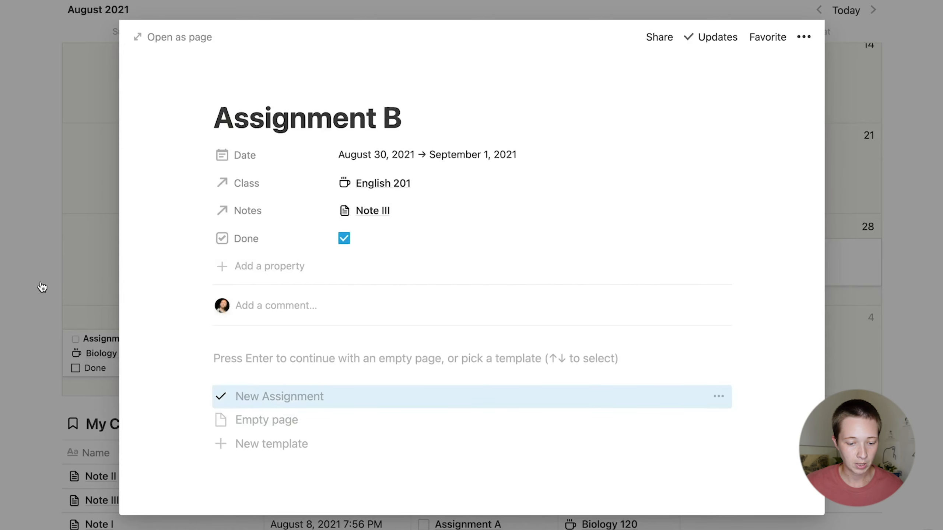
click(27, 270)
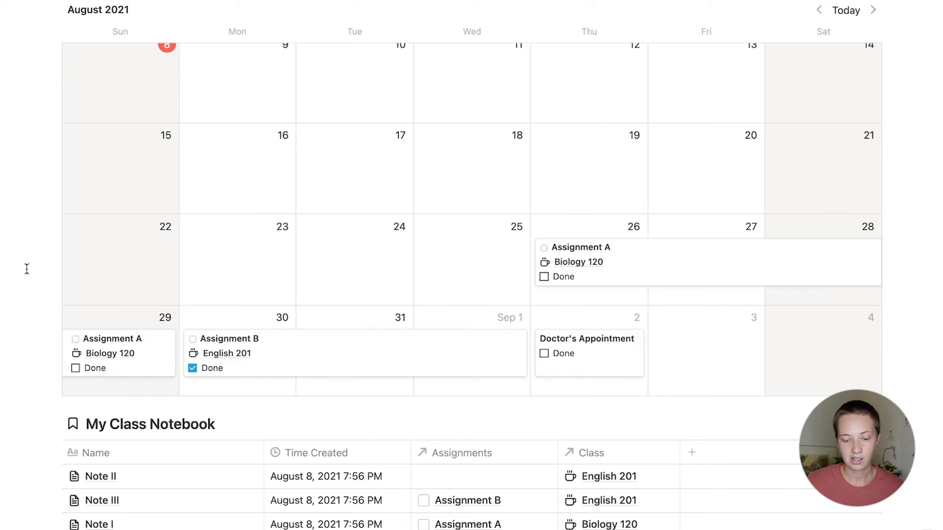
From Doctor's Appointment, create a template titled Non-Academic To-Do and give it the disc icon linked from super.so/icons.
click(610, 353)
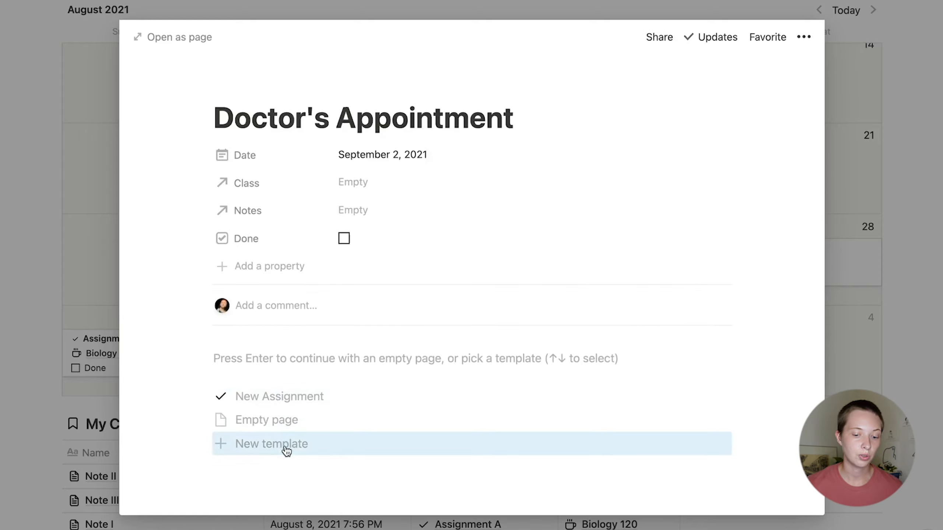
click(287, 444)
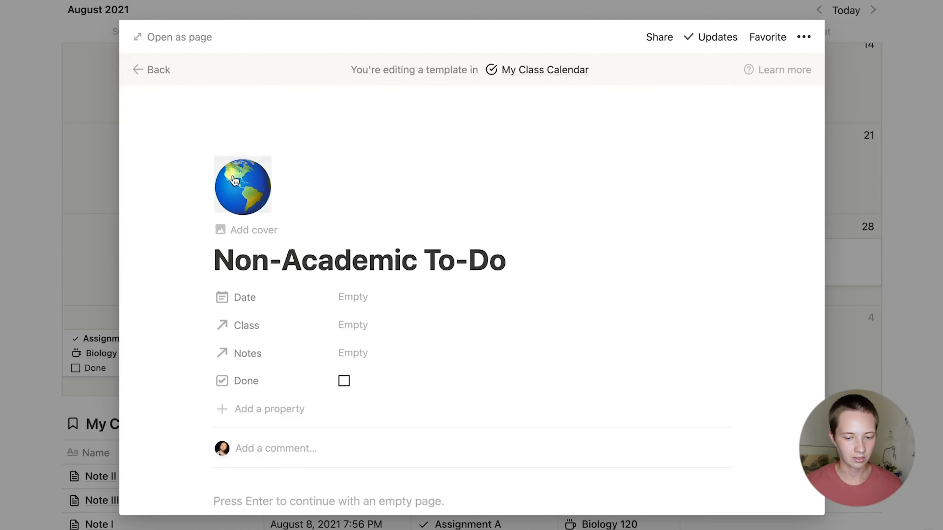
click(235, 181)
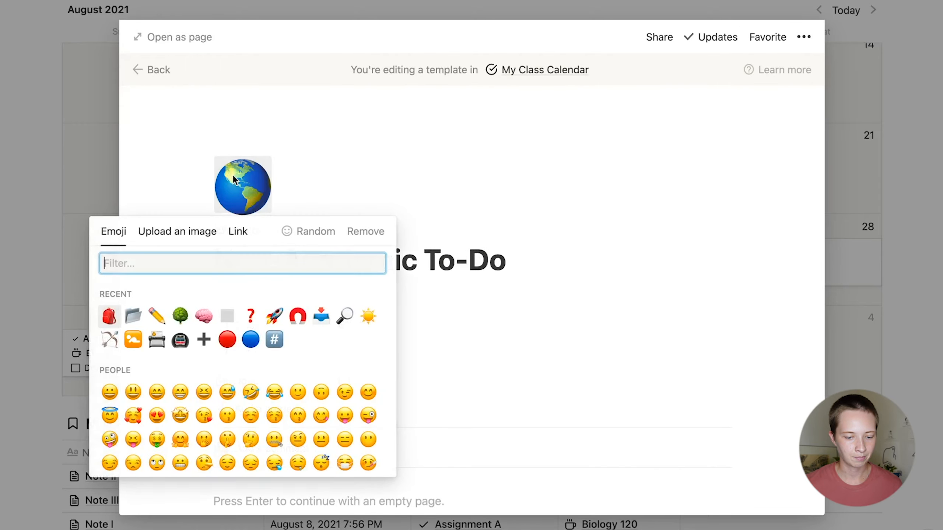
key(ctrl+Right)
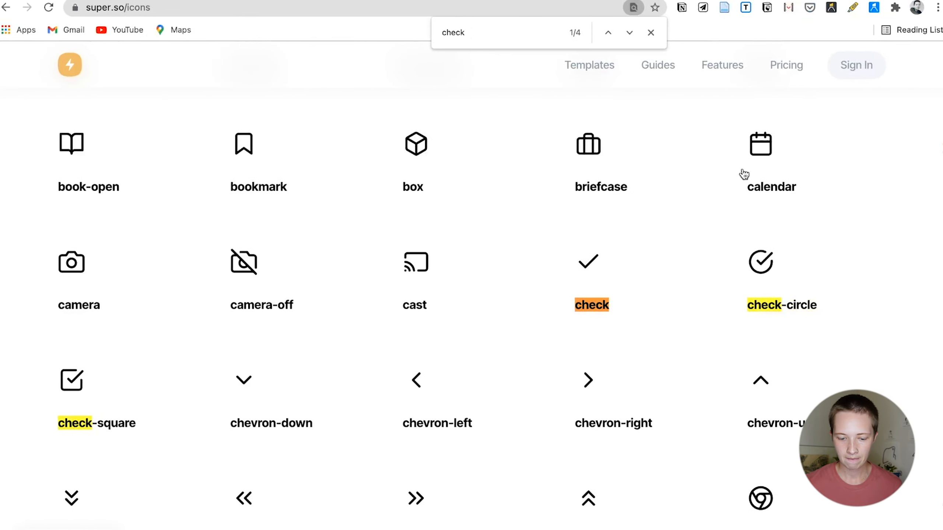
scroll(243, 256, down, 20)
click(240, 260)
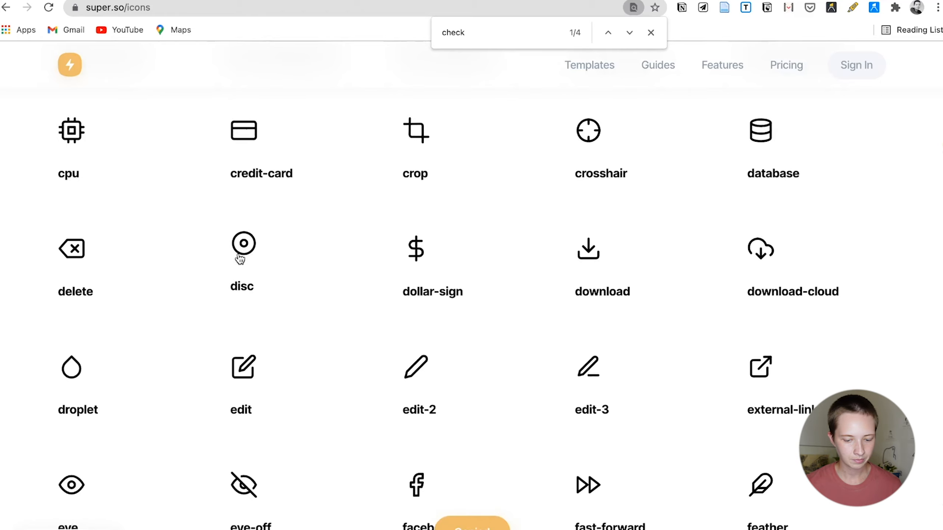
key(ctrl+Left)
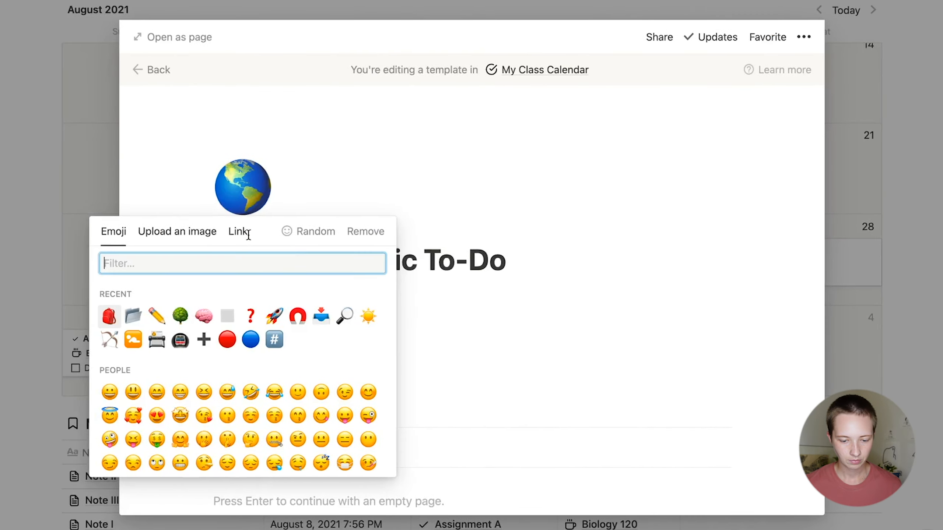
click(237, 231)
key(super+v)
click(218, 300)
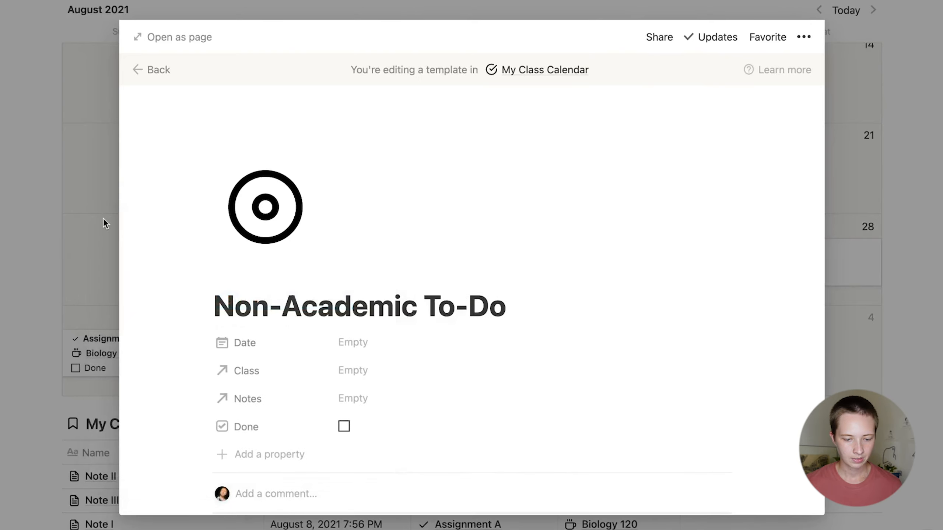
Apply the Non-Academic To-Do template to the Doctor's Appointment entry and close it.
click(103, 218)
scroll(307, 223, down, 4)
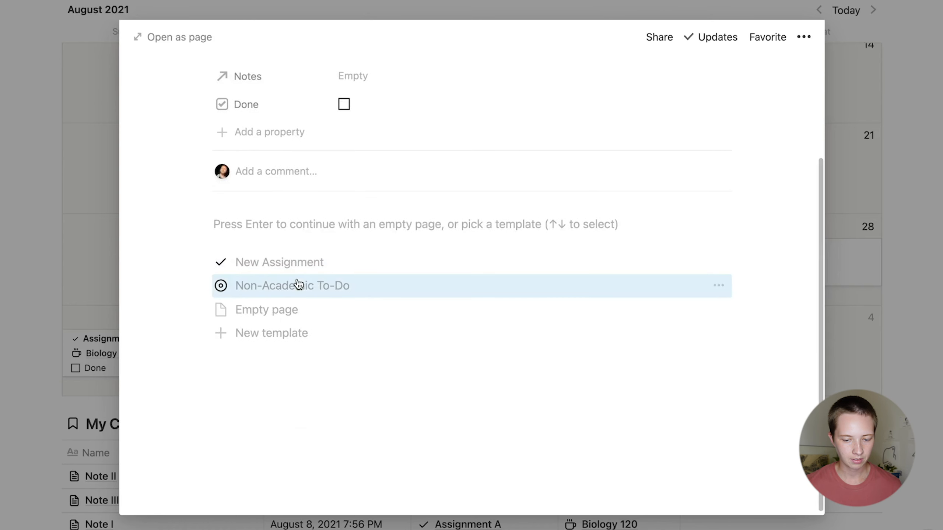
click(295, 284)
click(84, 237)
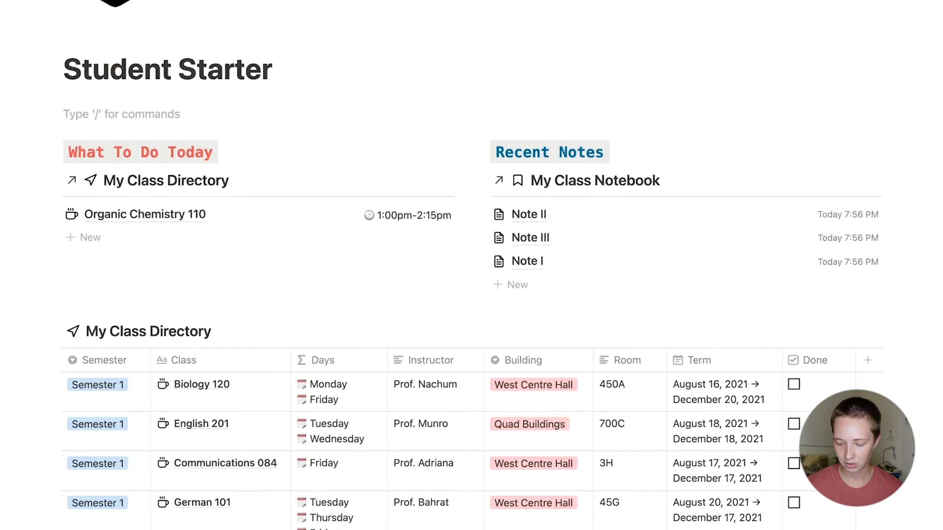
Place an empty image block in a new narrow column to the left of the What To Do Today section.
text(/)
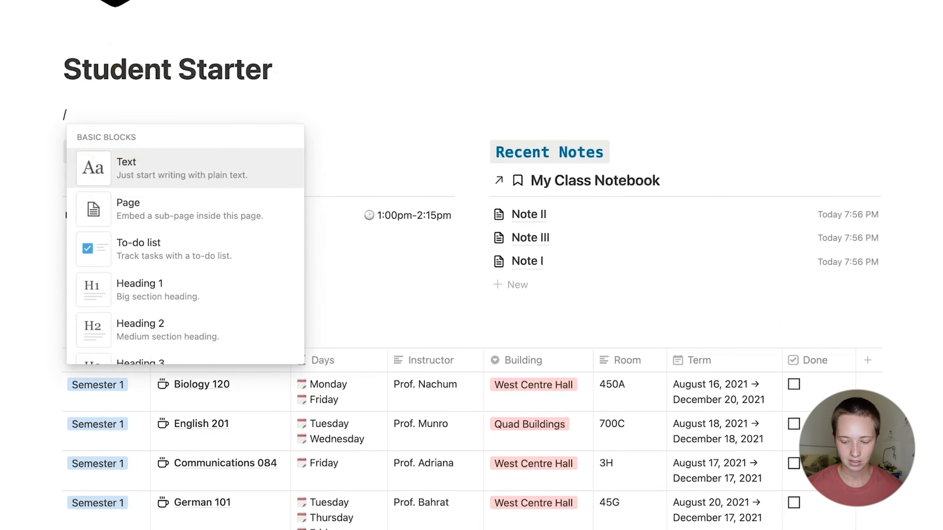
text(image)
key(Return)
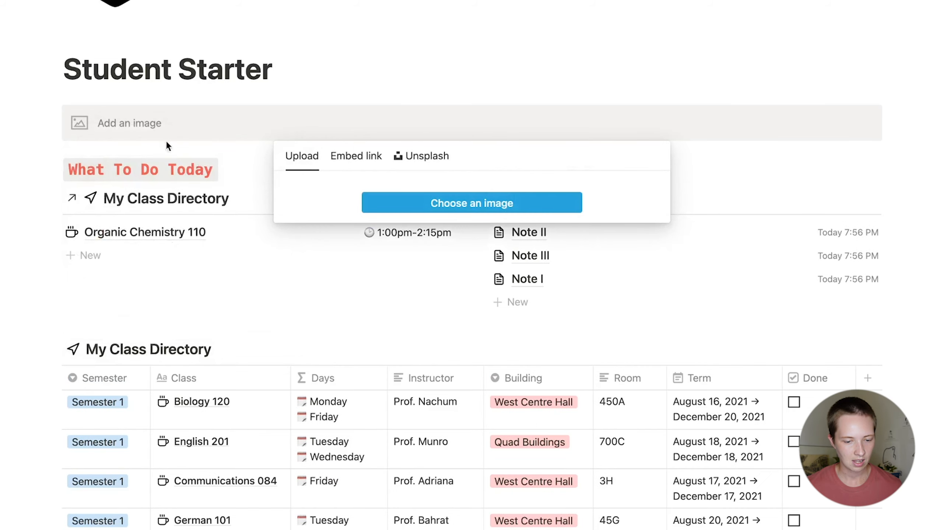
key(Escape)
drag(58, 115, 37, 219)
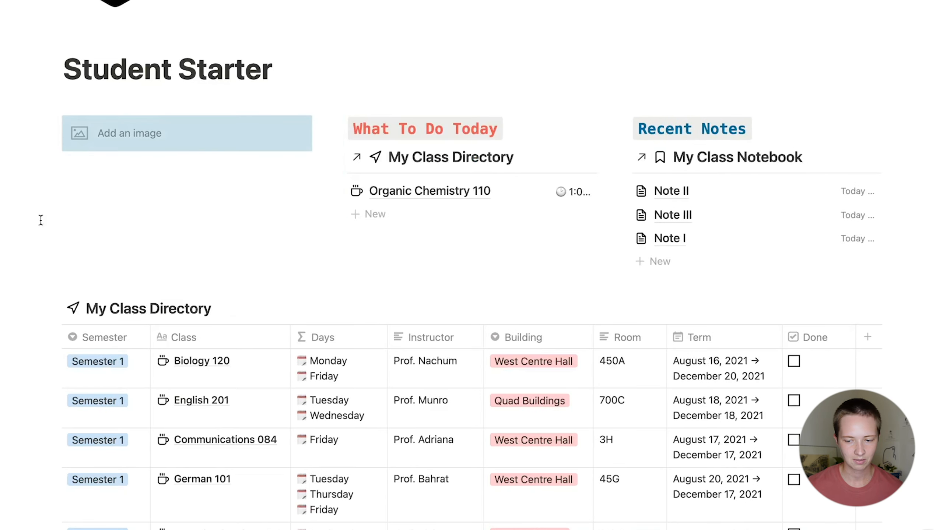
drag(330, 110, 126, 113)
Insert another empty image block and place it in a narrow column just left of the Recent Notes section.
click(289, 73)
key(Return)
text(/im)
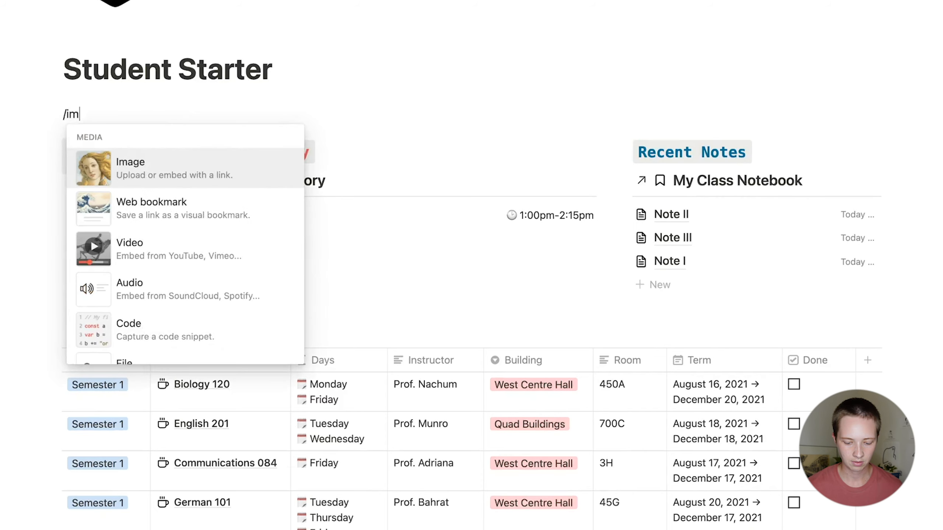
key(Return)
drag(55, 116, 618, 185)
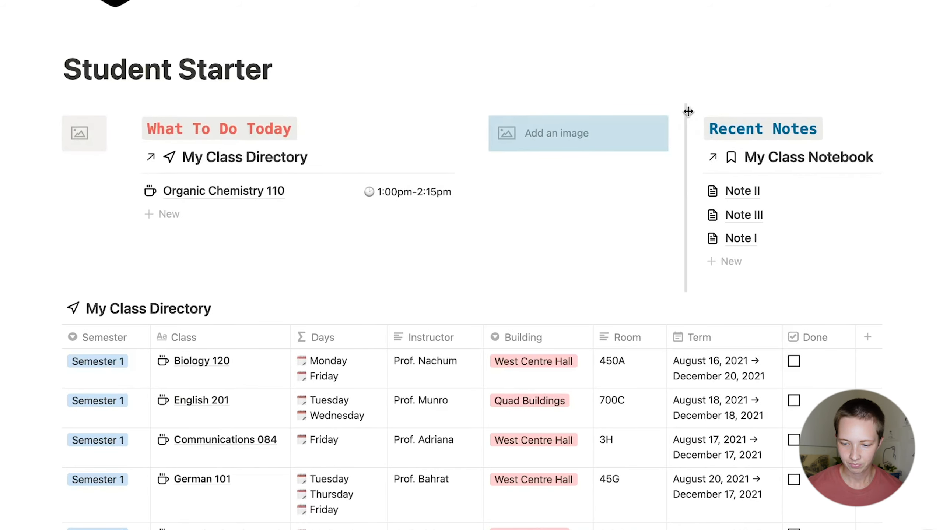
drag(659, 110, 490, 107)
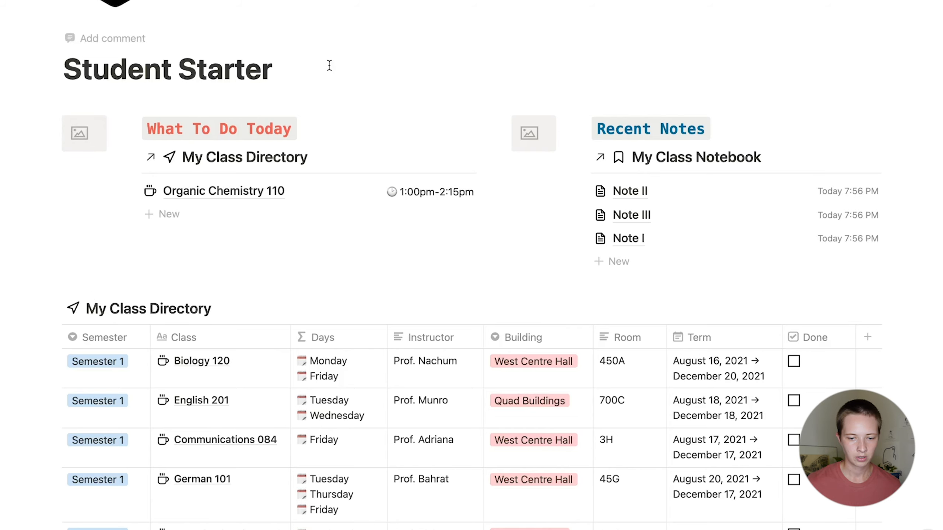
Add a third empty image block below the page title and move it directly above the My Class Directory database.
key(Return)
text(/image)
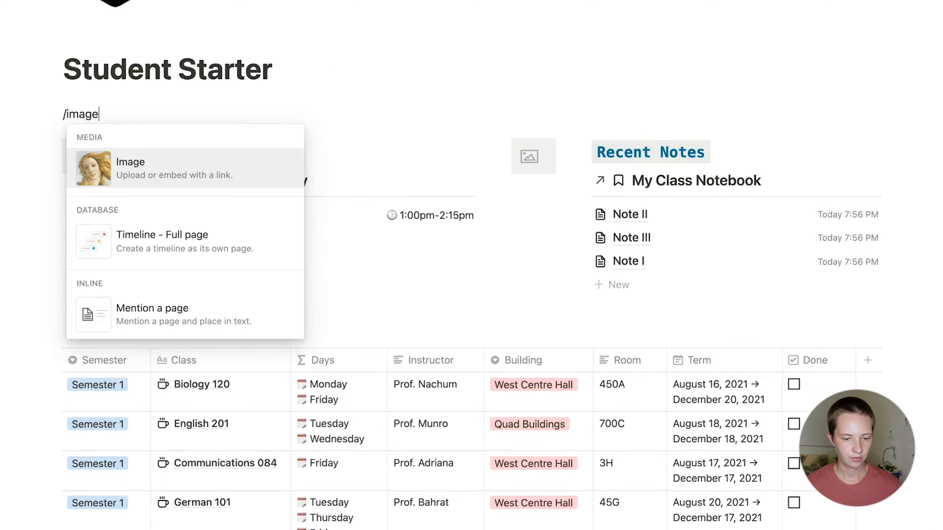
key(Return)
click(124, 99)
drag(54, 121, 149, 332)
Split the area into two columns, with the image block in a narrow one left of the full My Class Directory table.
scroll(149, 337, down, 5)
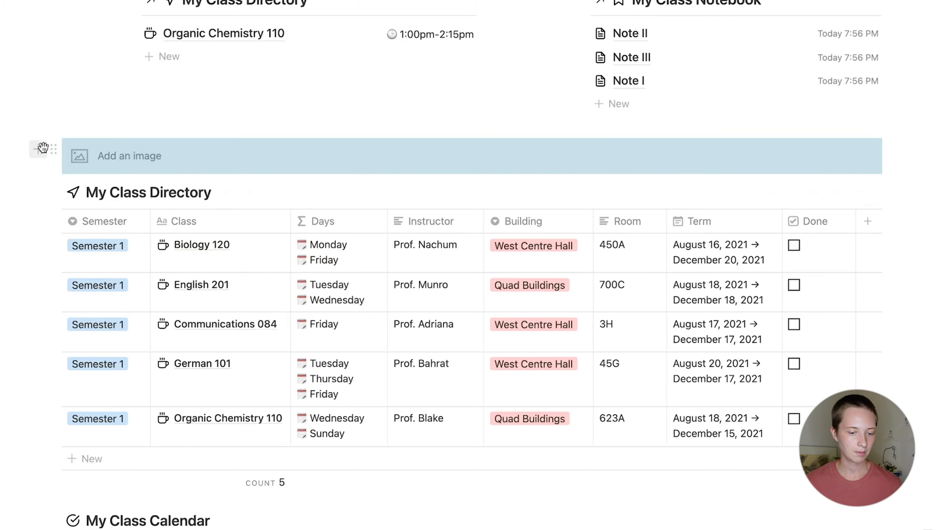
click(40, 149)
key(Escape)
drag(52, 188, 907, 163)
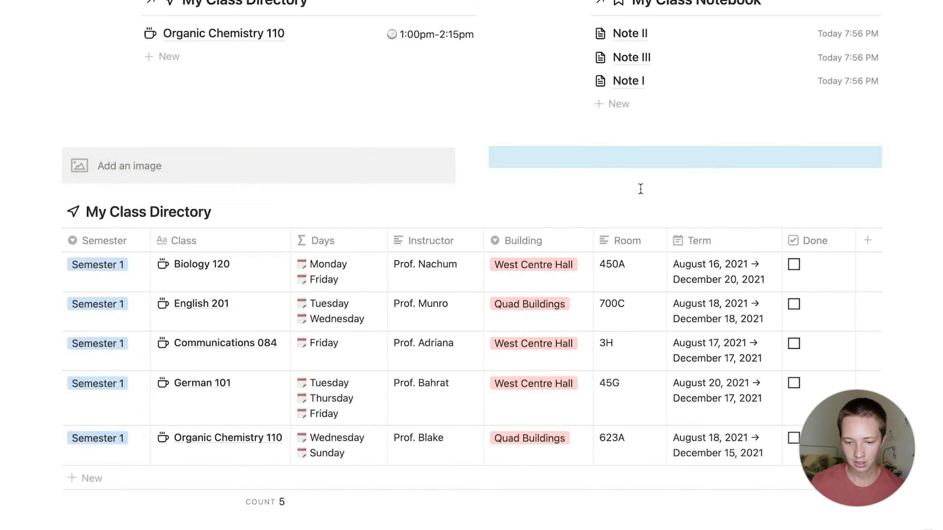
drag(54, 212, 549, 148)
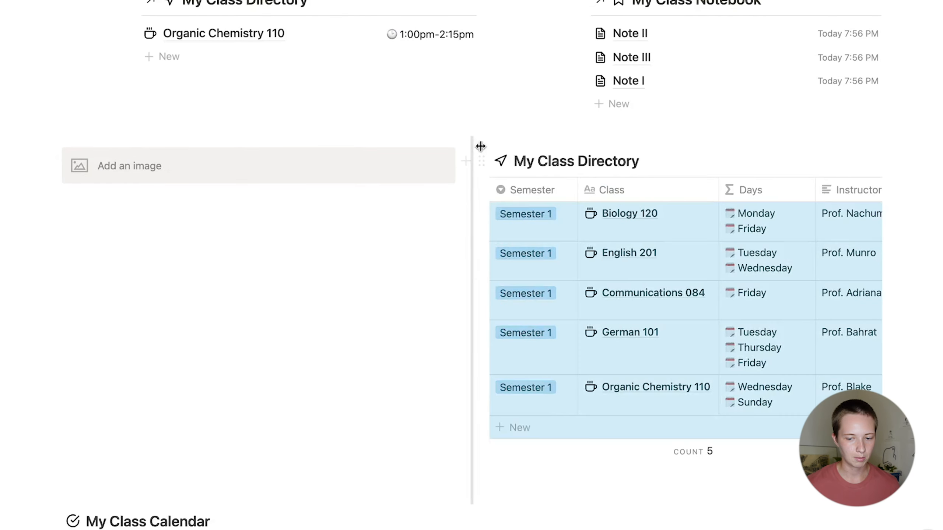
drag(232, 146, 123, 152)
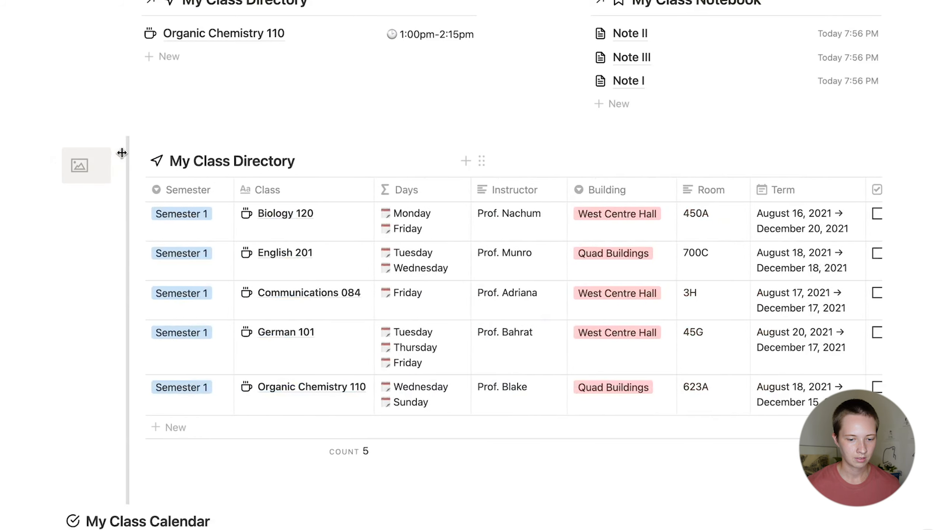
Place an empty image block in a narrow column to the left of the My Class Calendar database.
scroll(135, 256, down, 5)
click(135, 256)
key(Escape)
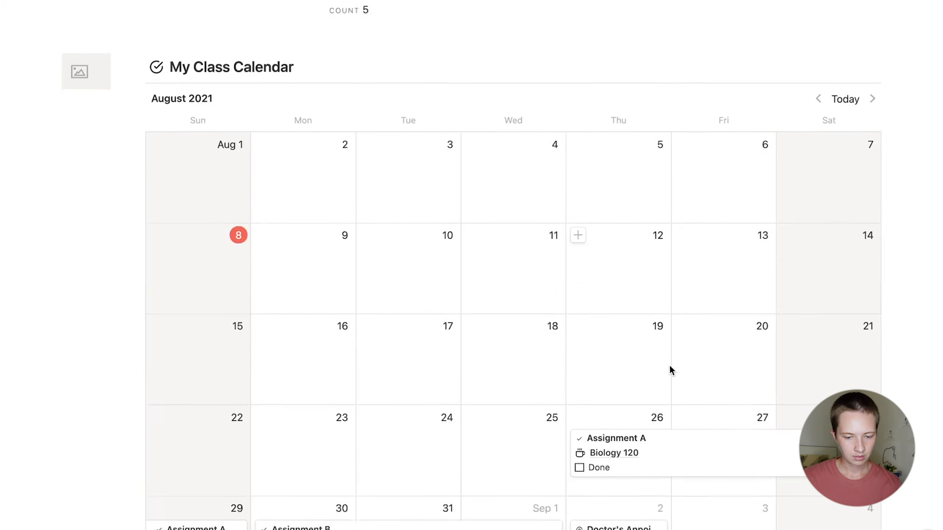
Create a two-column layout below the calendar and move the My Class Notebook database into its right column.
scroll(670, 367, down, 2)
scroll(672, 370, up, 2)
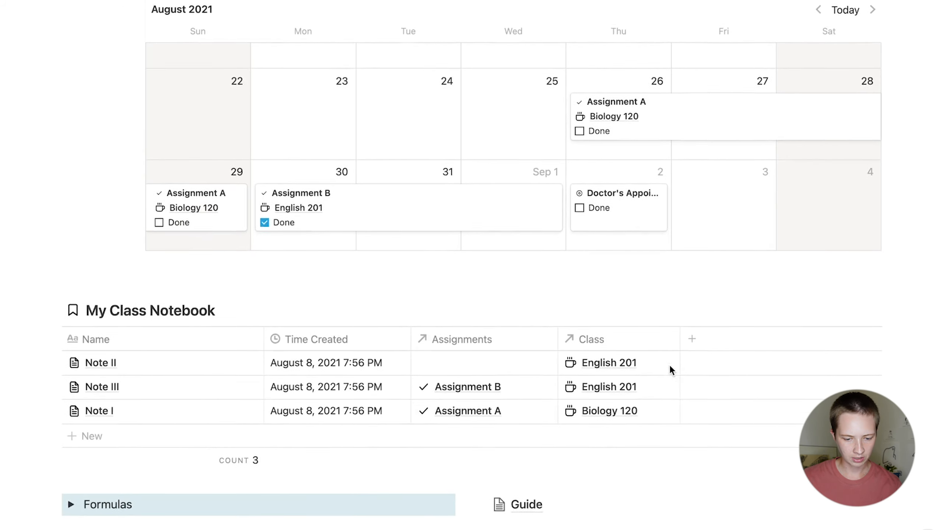
click(221, 267)
drag(138, 266, 157, 276)
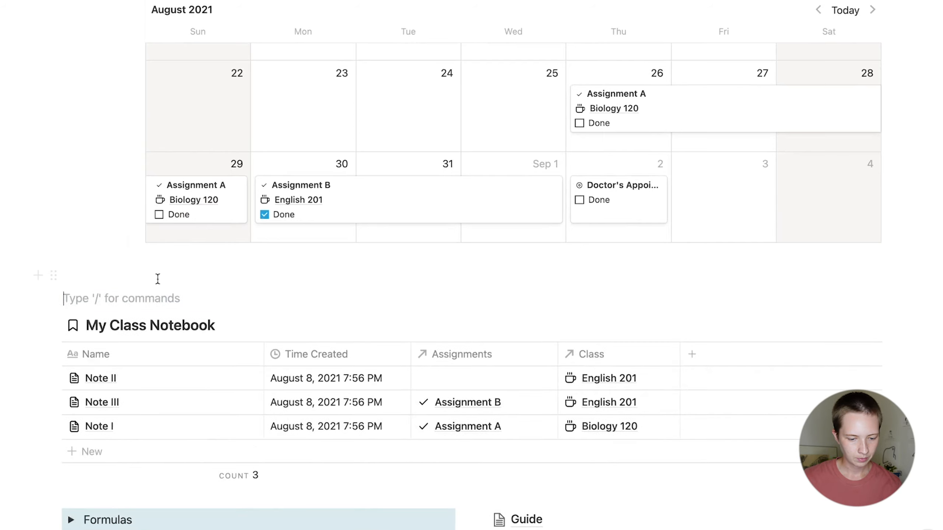
drag(53, 298, 886, 277)
drag(58, 320, 554, 281)
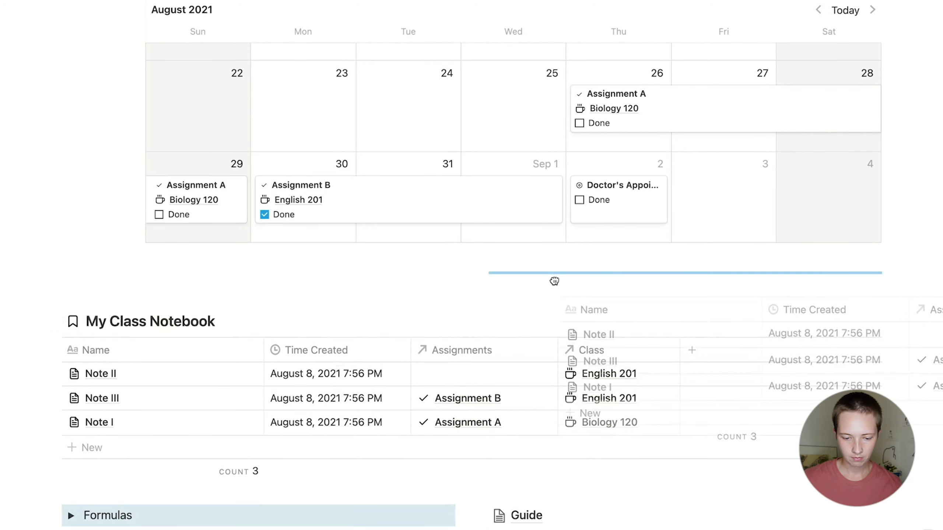
Insert an empty image block in the column left of My Class Notebook and narrow that column.
drag(314, 282, 314, 281)
click(314, 281)
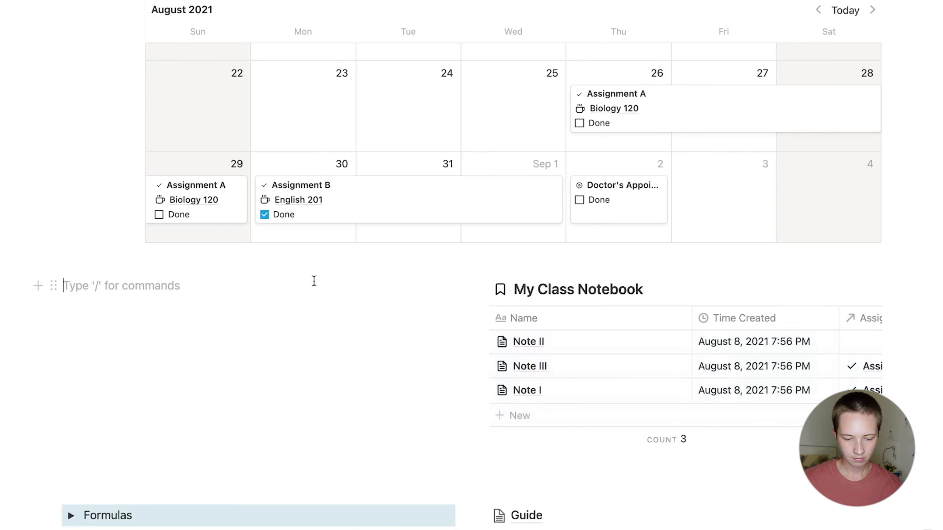
text(/imag)
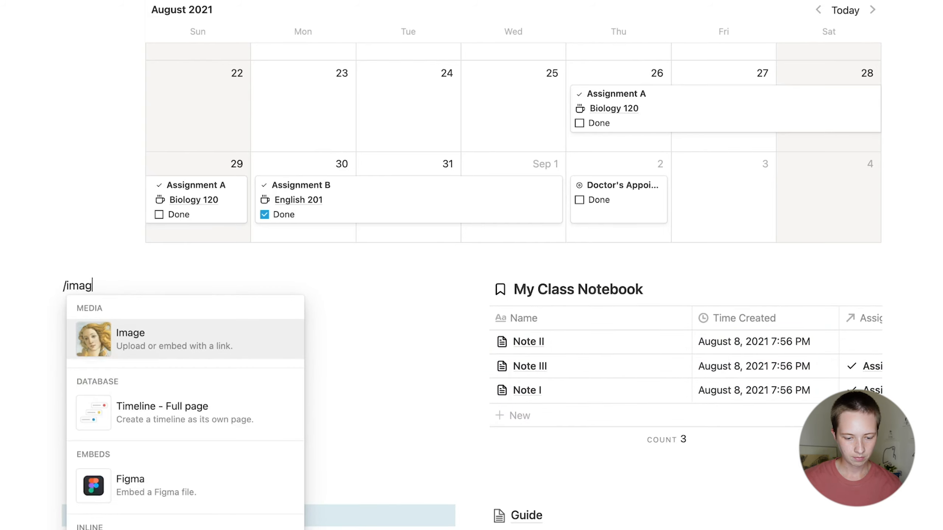
key(Return)
key(Escape)
drag(474, 274, 140, 281)
Review the whole Student Starter page, checking the image columns beside each dashboard list and class database.
scroll(343, 284, up, 10)
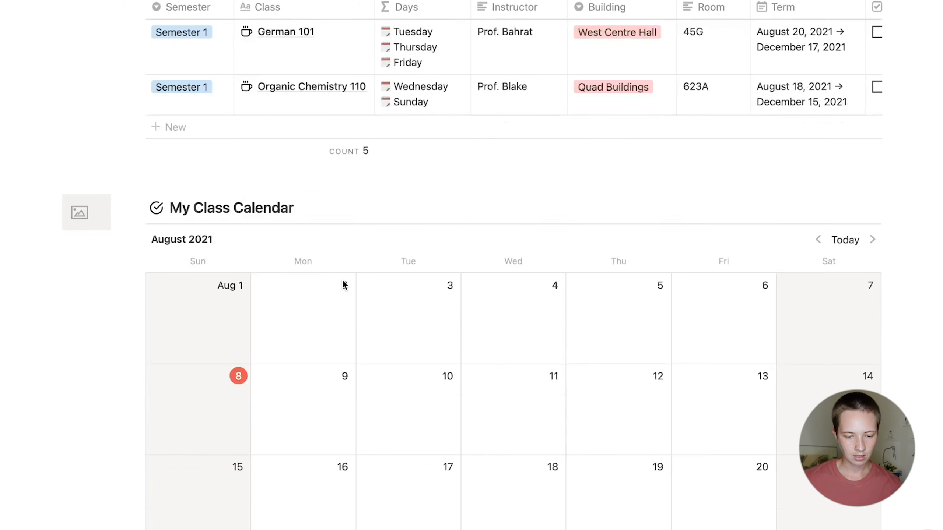
scroll(342, 284, up, 10)
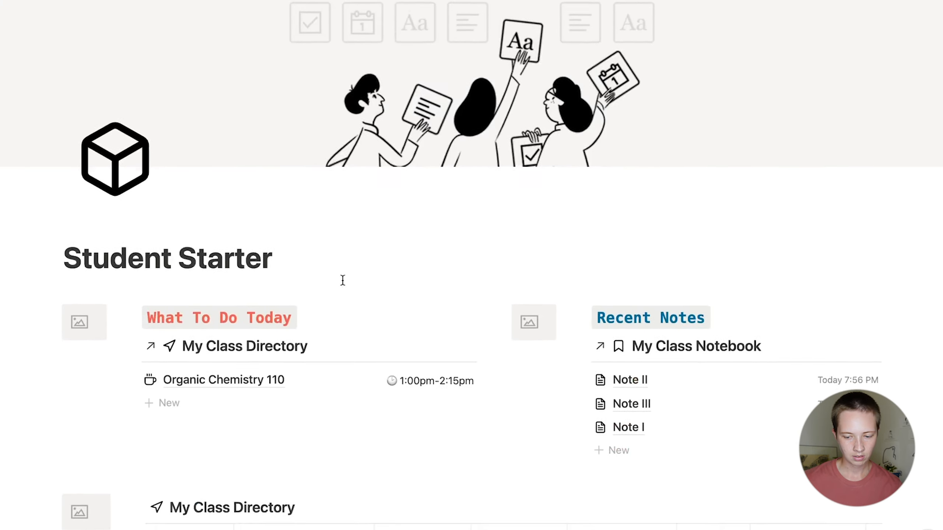
scroll(342, 281, down, 5)
scroll(343, 281, down, 15)
scroll(342, 280, up, 10)
scroll(343, 280, up, 12)
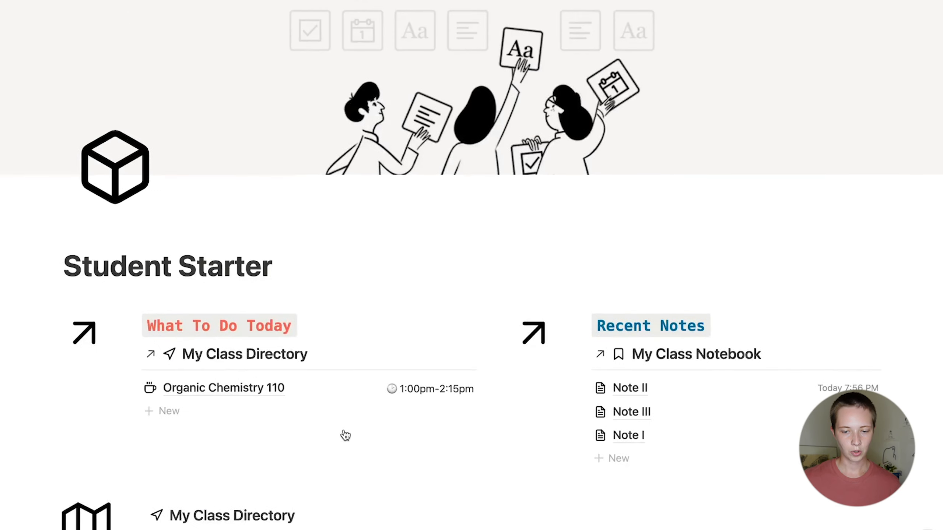
scroll(344, 430, down, 15)
scroll(343, 430, up, 5)
scroll(344, 429, up, 15)
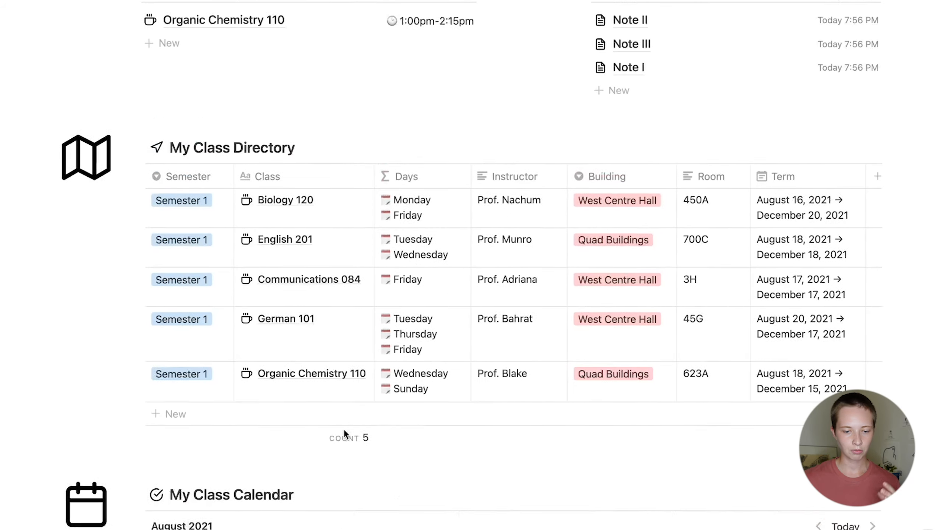
scroll(343, 429, up, 1)
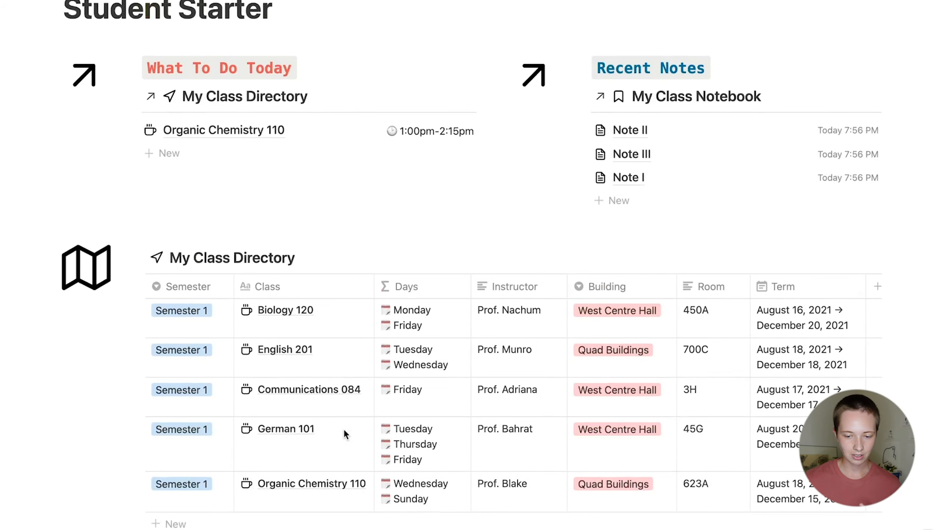
scroll(345, 446, up, 7)
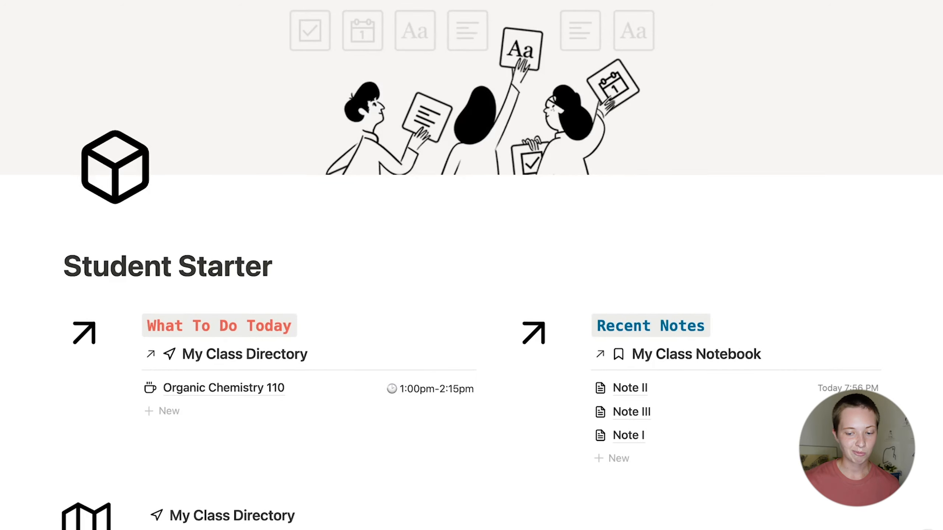
scroll(536, 355, down, 10)
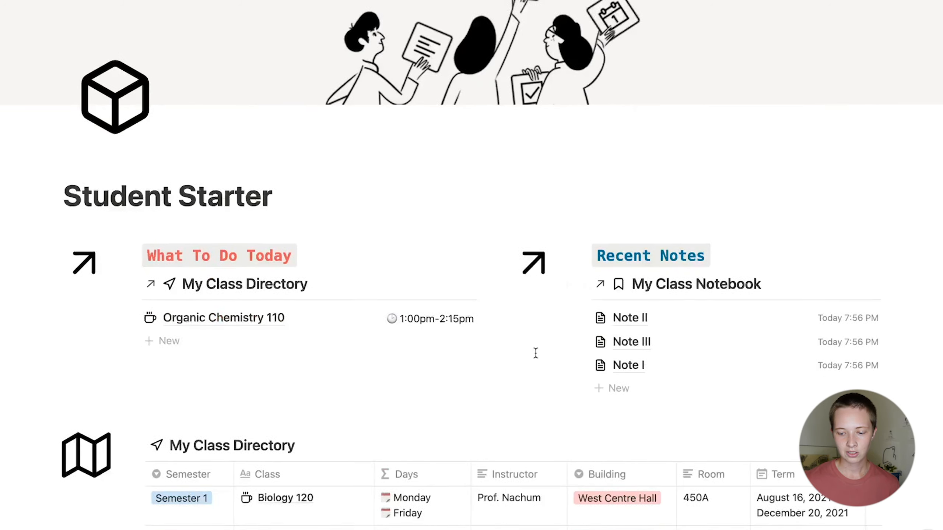